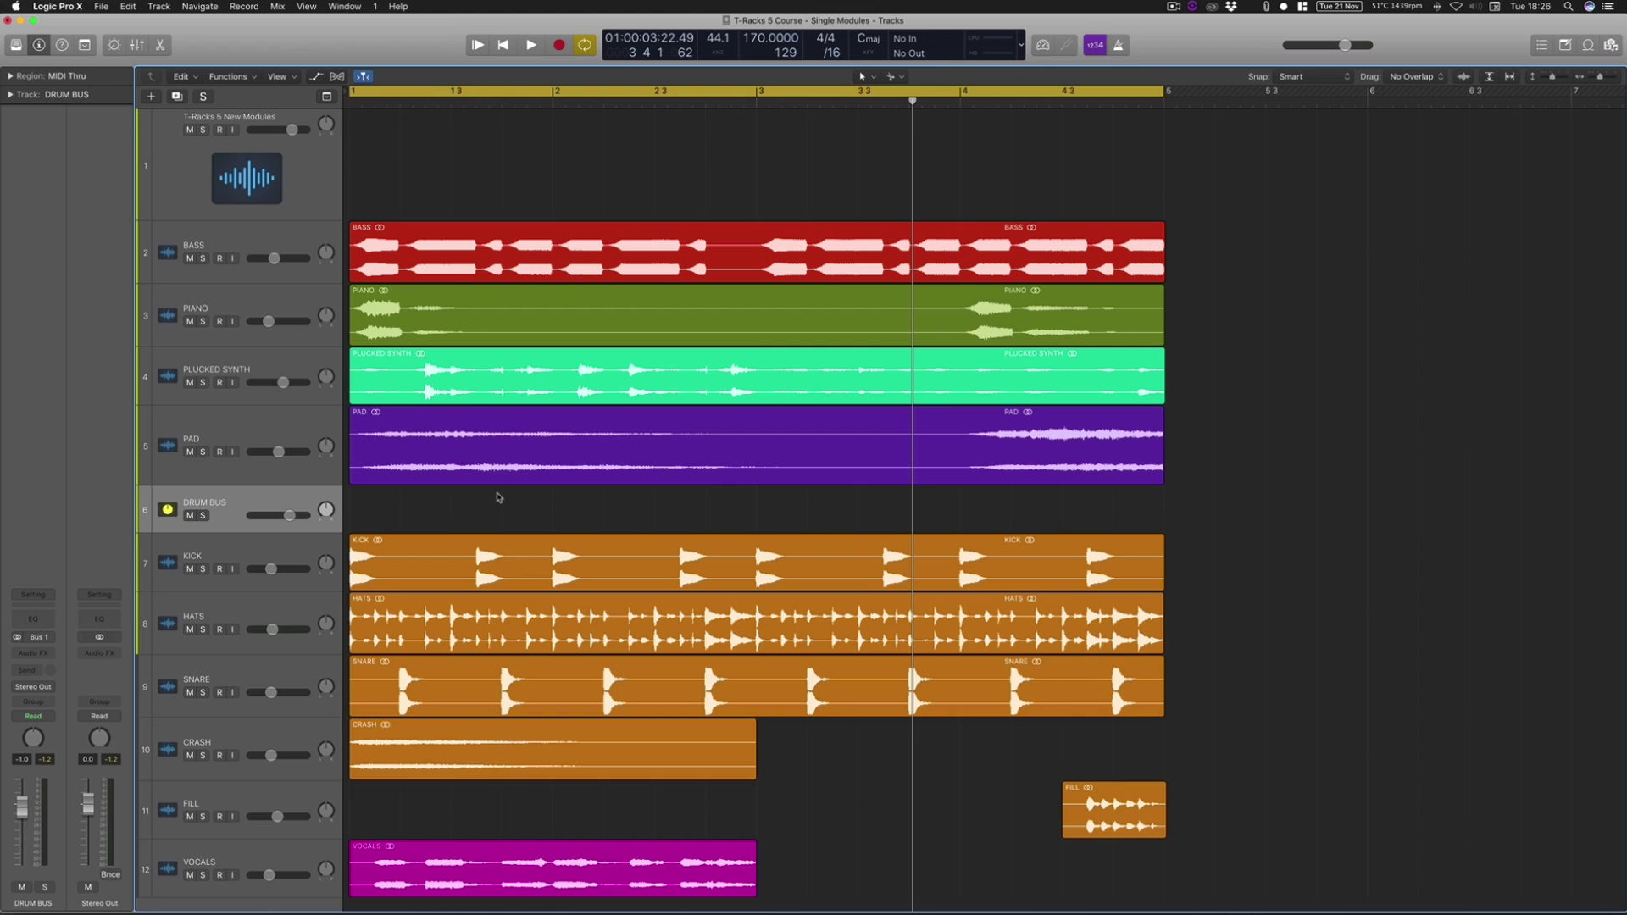
Step: Review the TR5 Master Match, Dyna-Mu, EQual and One plugins on the T-Racks 5 New Modules track, then close them
click(261, 193)
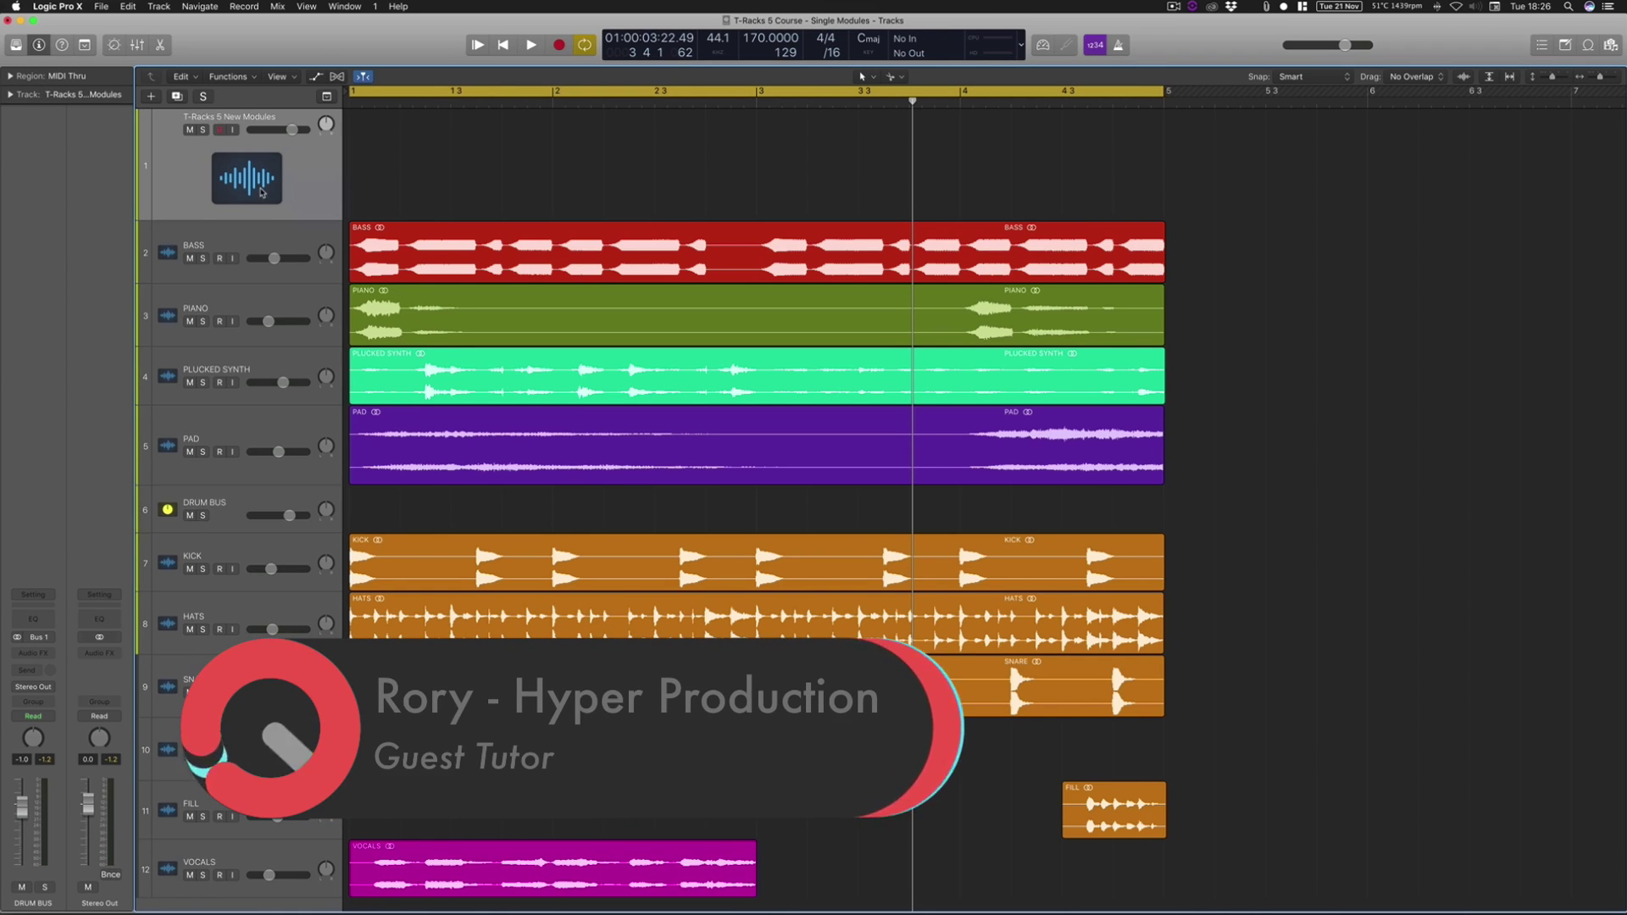
click(34, 625)
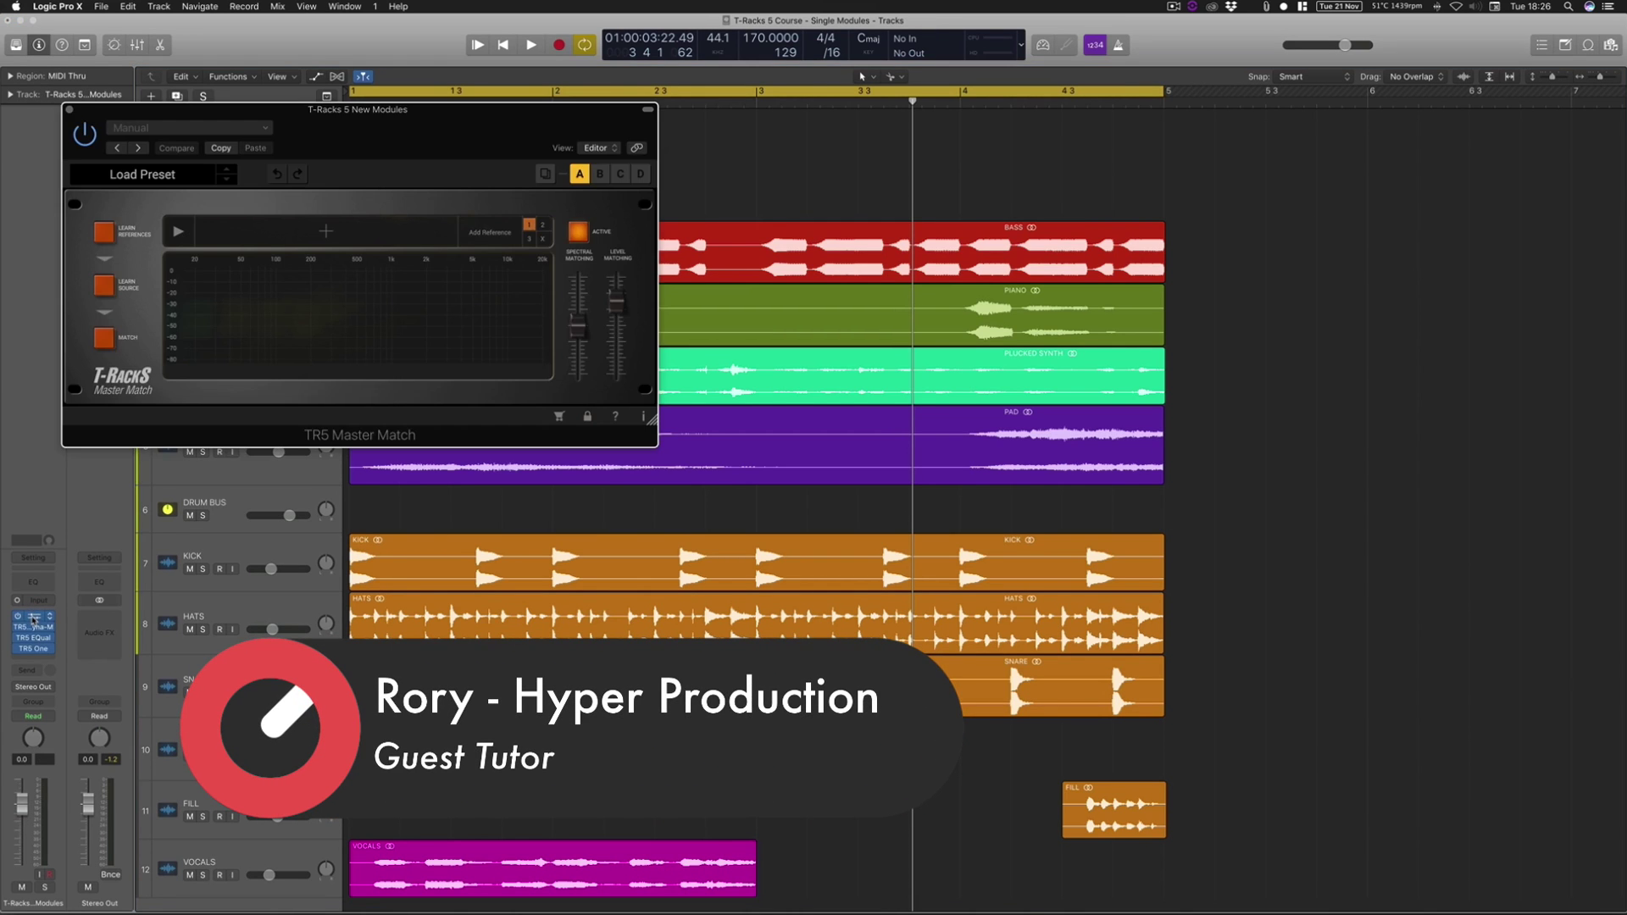
click(34, 633)
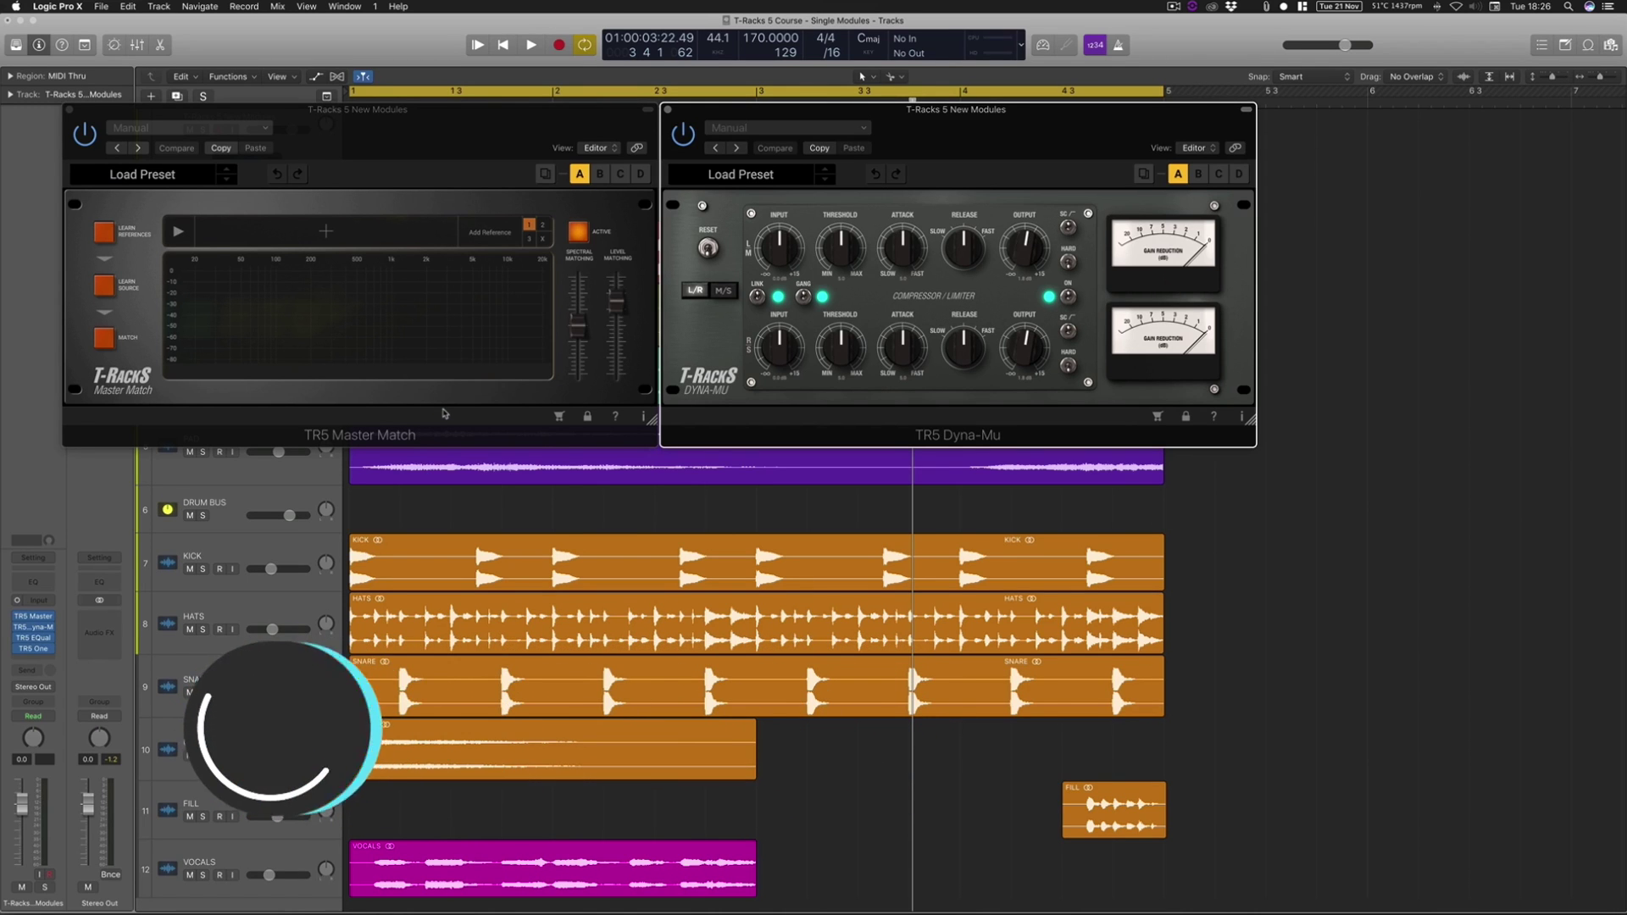
click(34, 638)
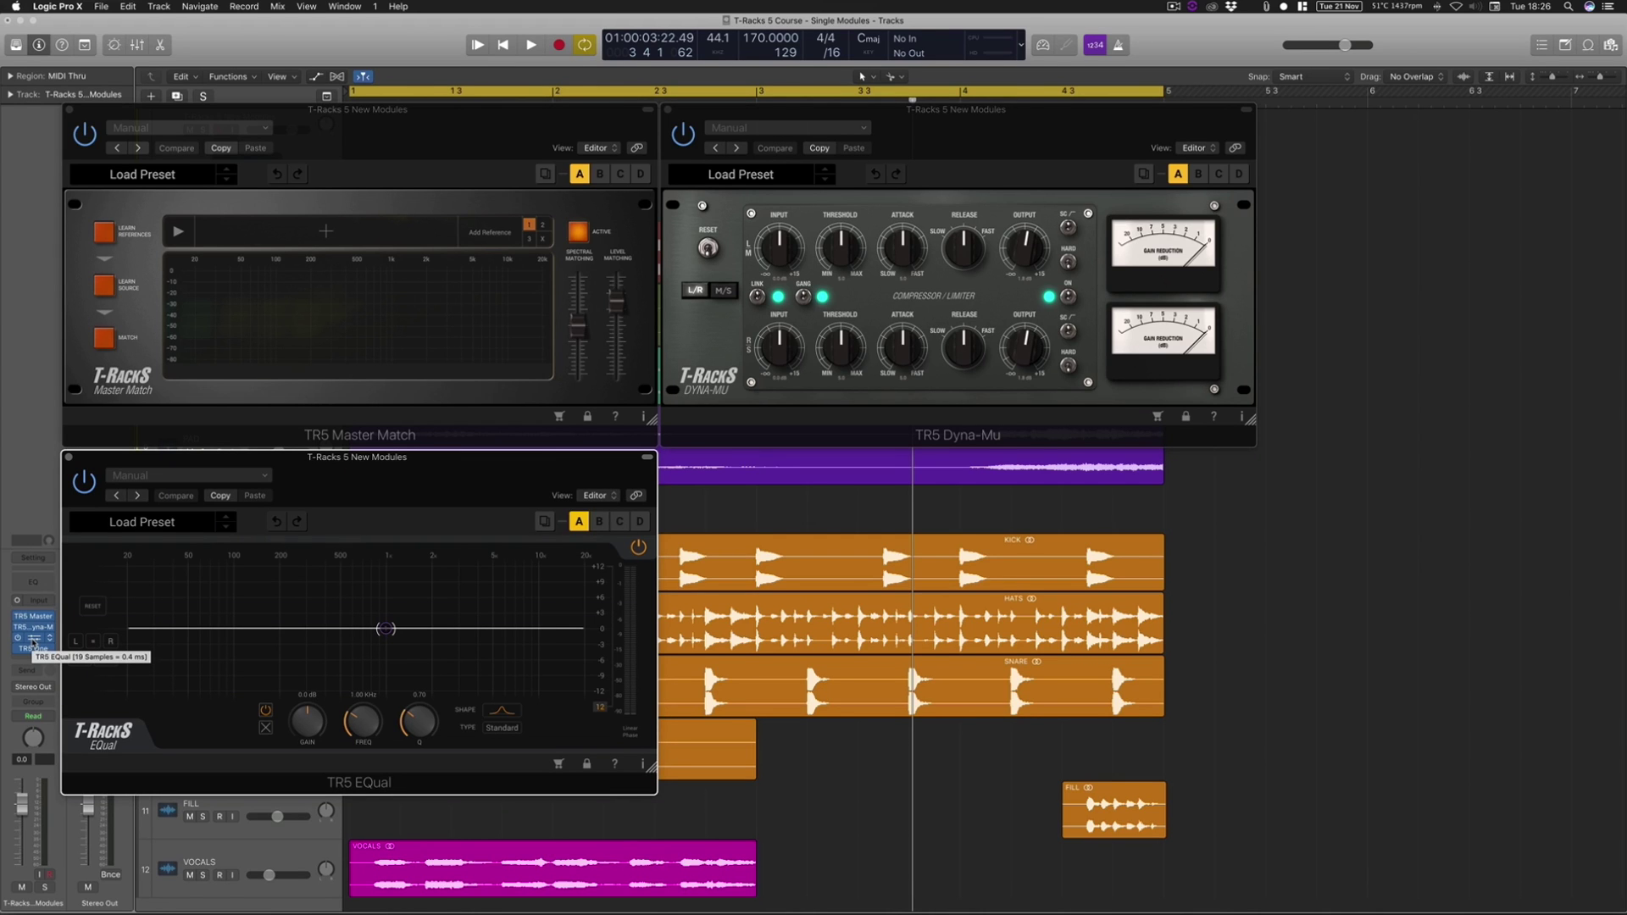
click(34, 649)
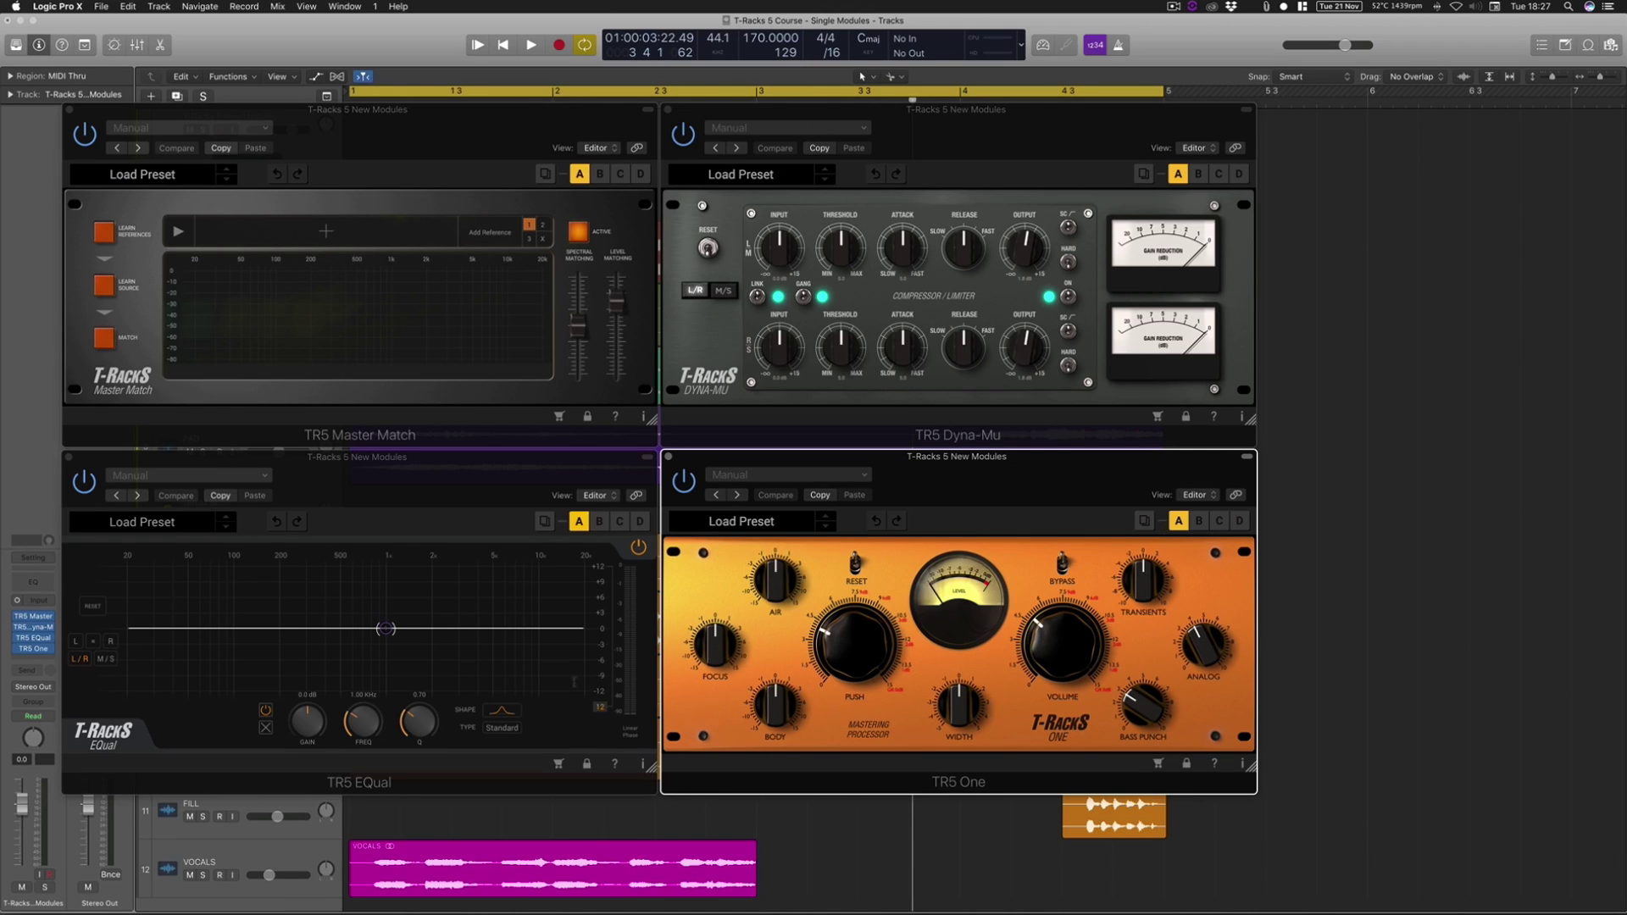
key(super+w)
key(super+w)
key(super+w)
key(super+w)
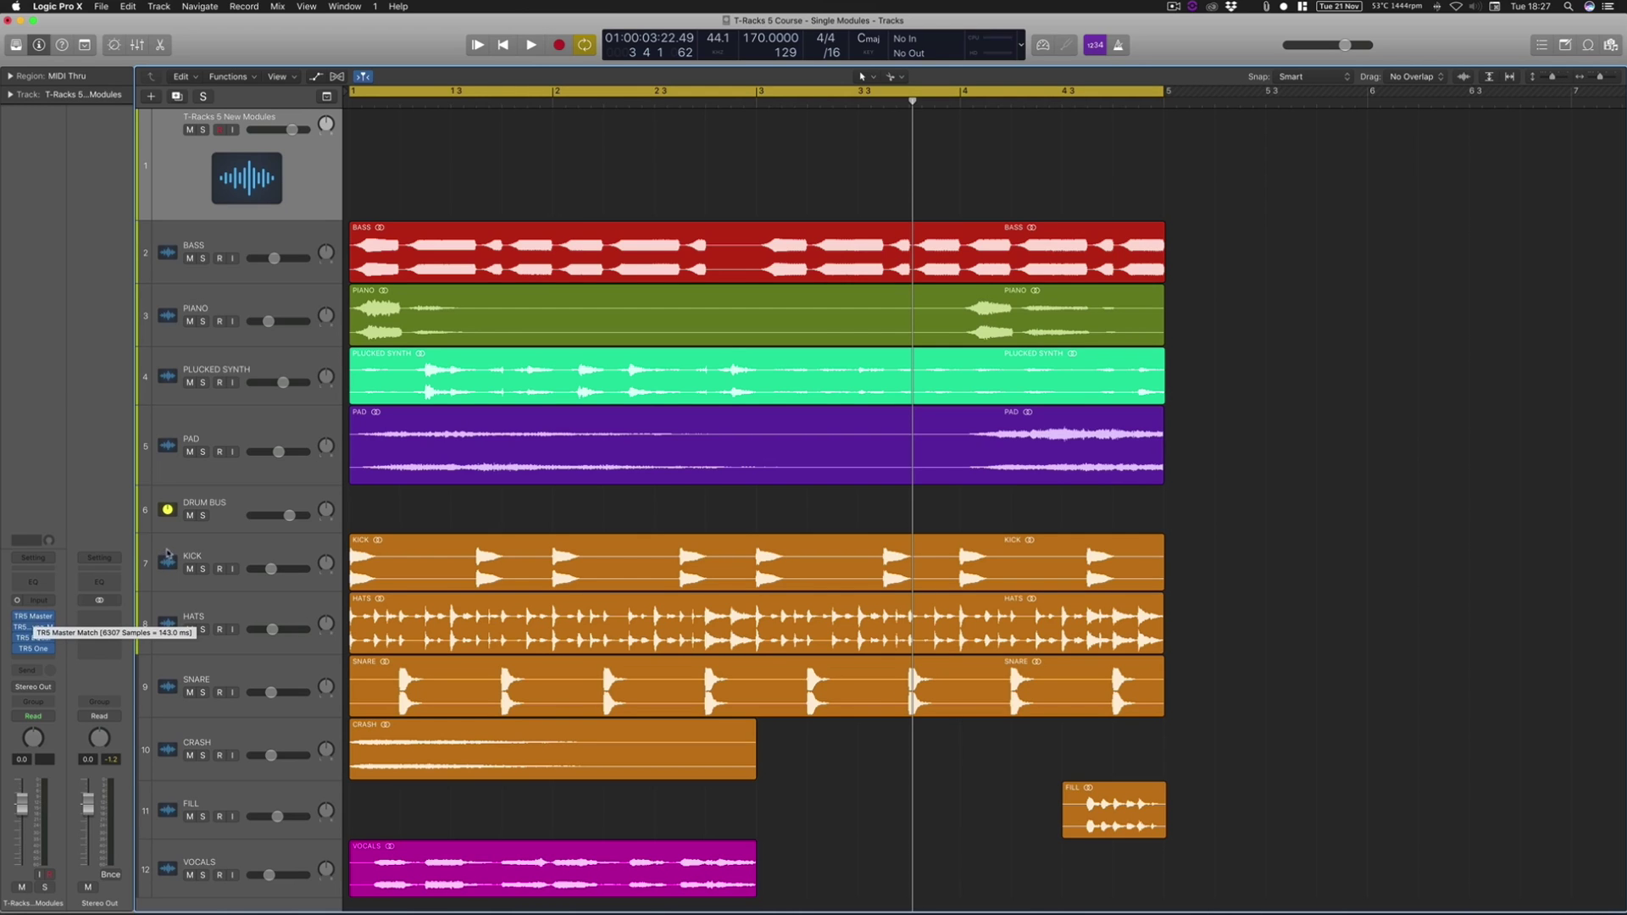
Step: Select the DRUM BUS track and play the mix until just past bar 2
click(221, 515)
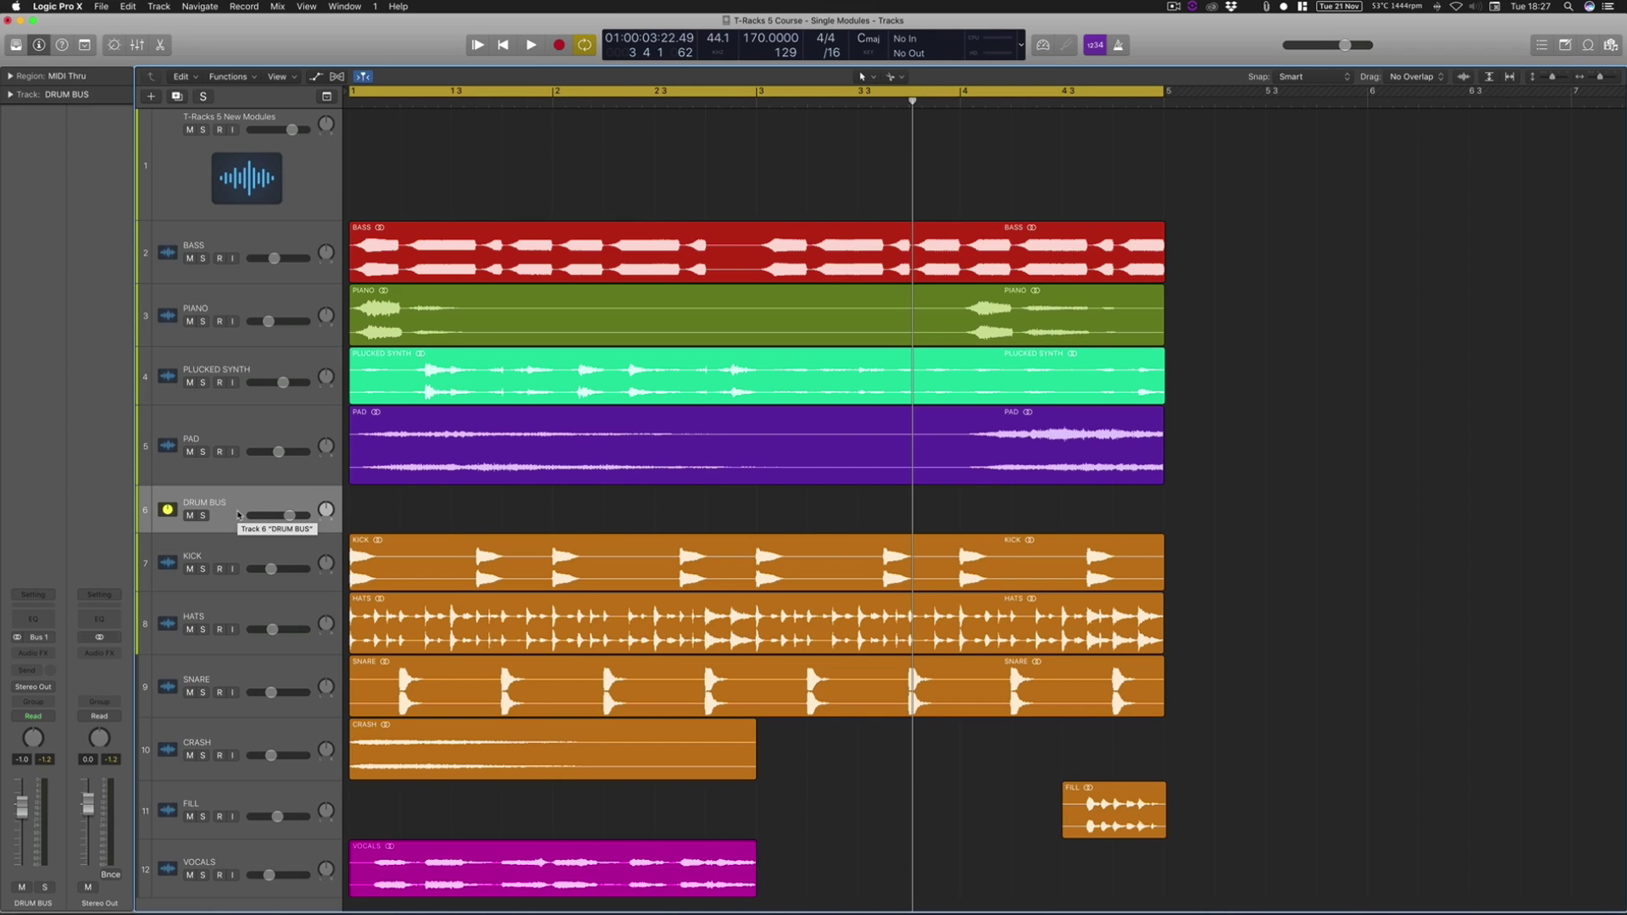
key(space)
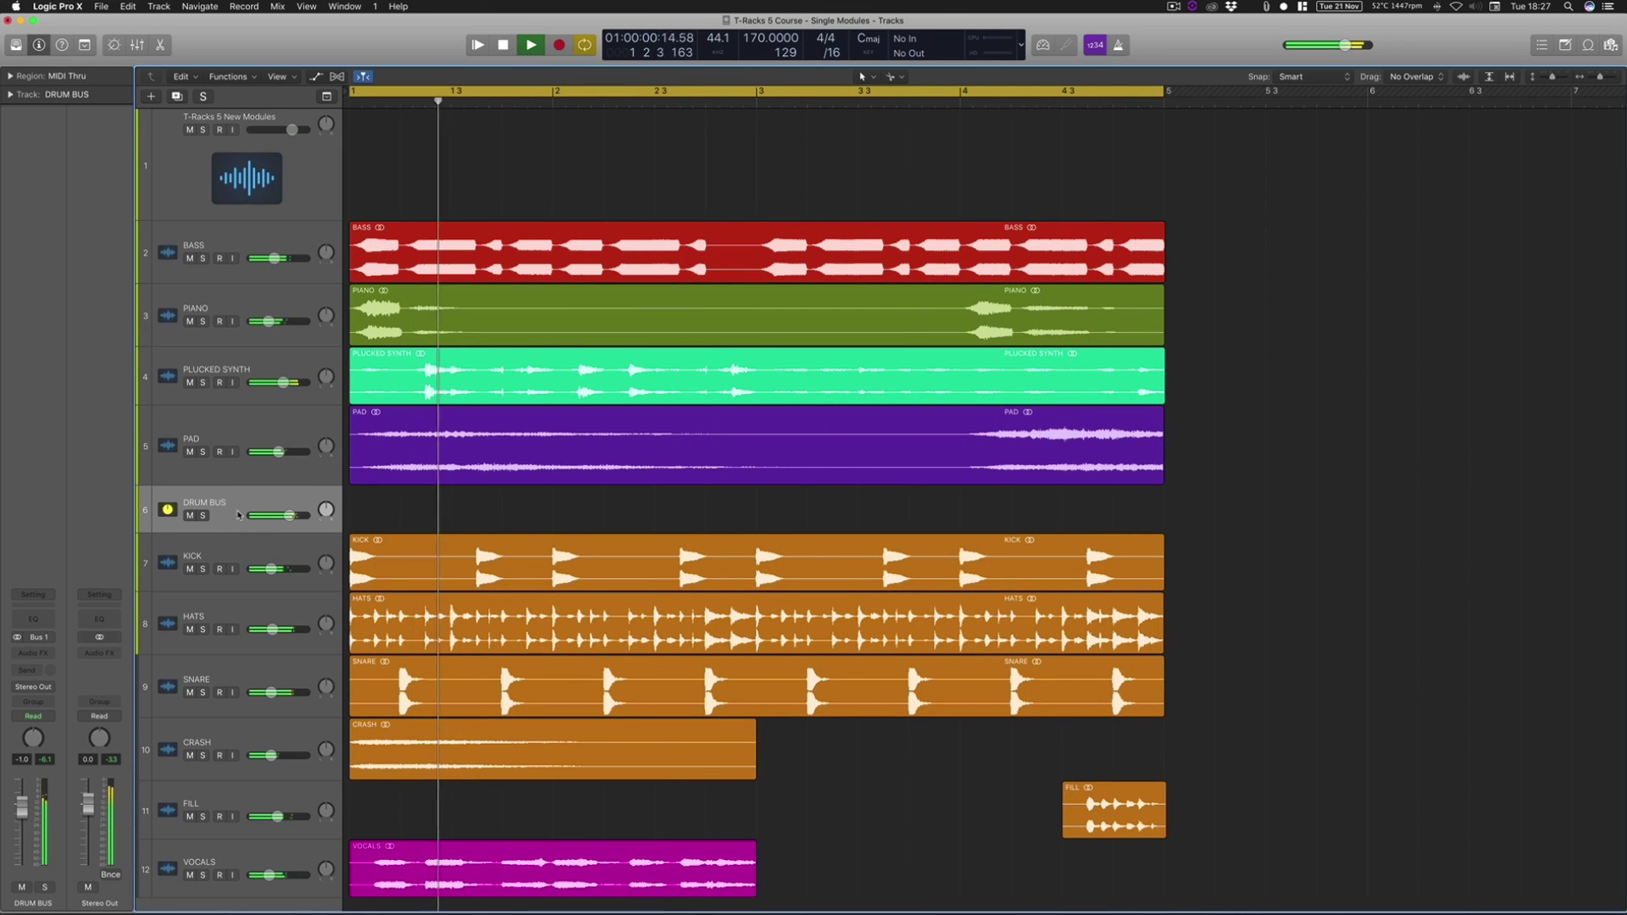
key(space)
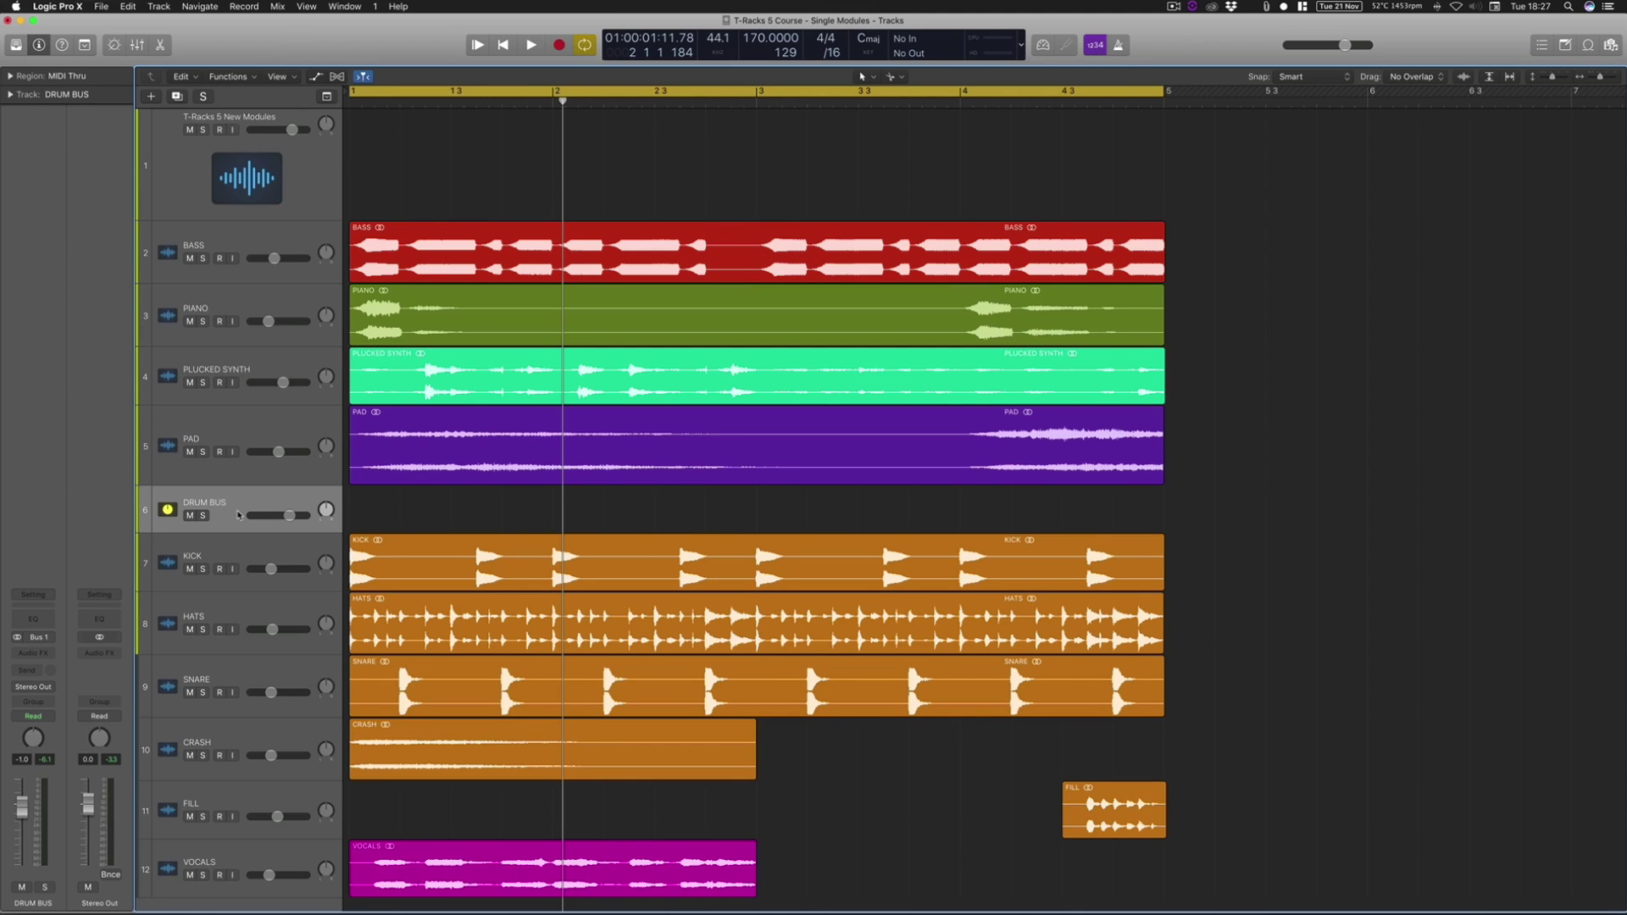
Step: Insert TR5 Dyna-Mu on DRUM BUS, centre its window and open its preset list
click(35, 657)
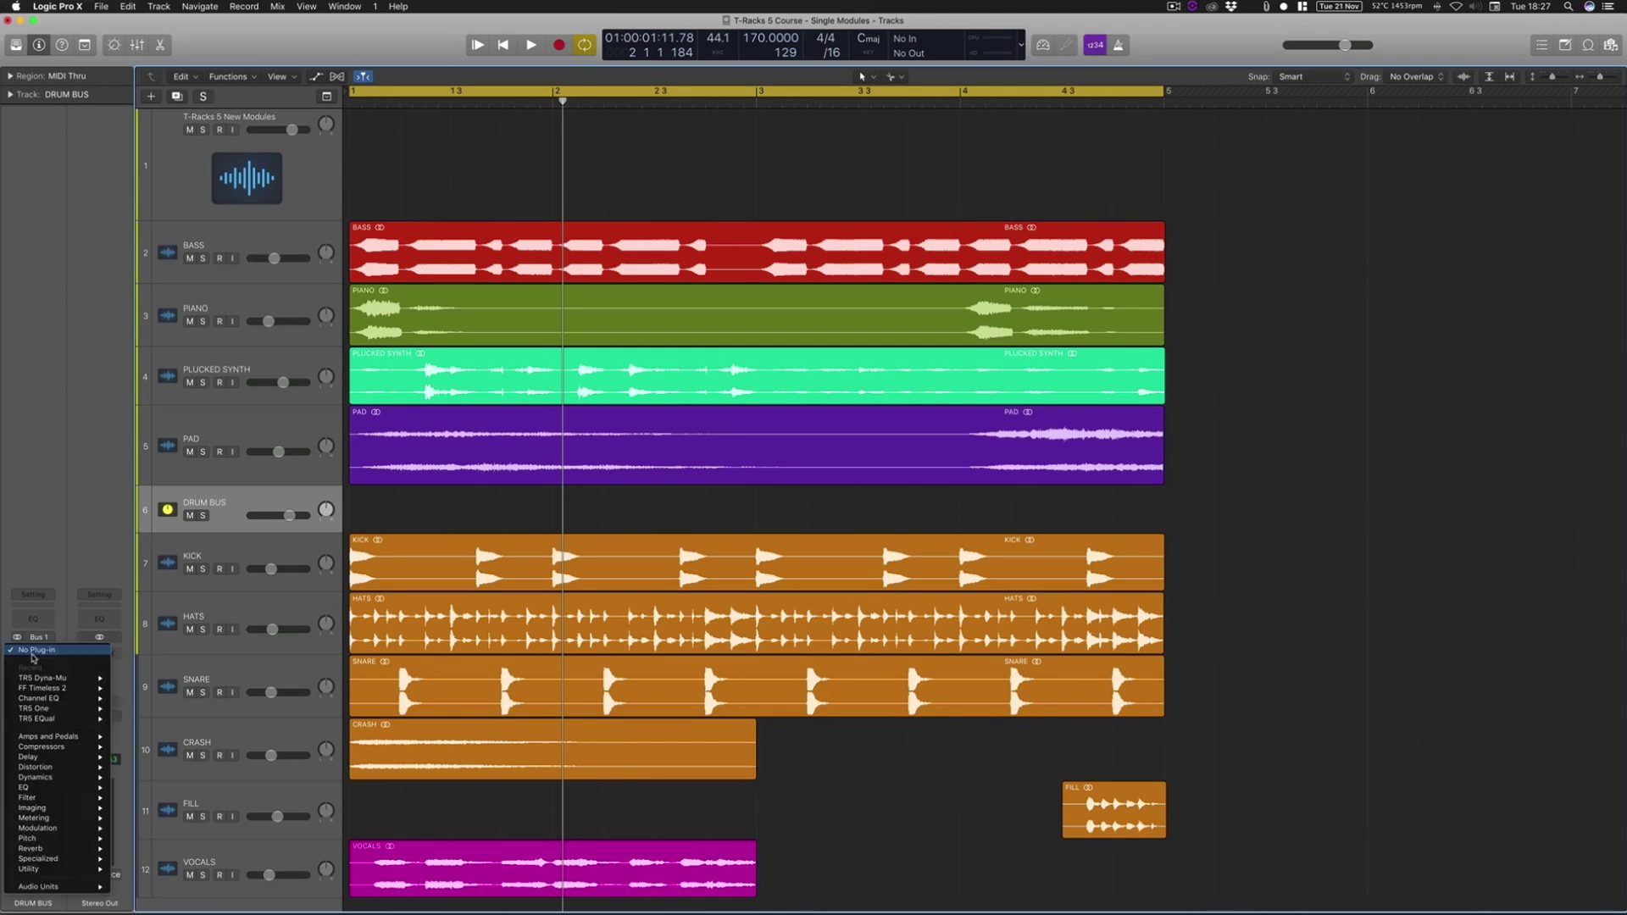
mouse_move(50, 886)
mouse_move(184, 772)
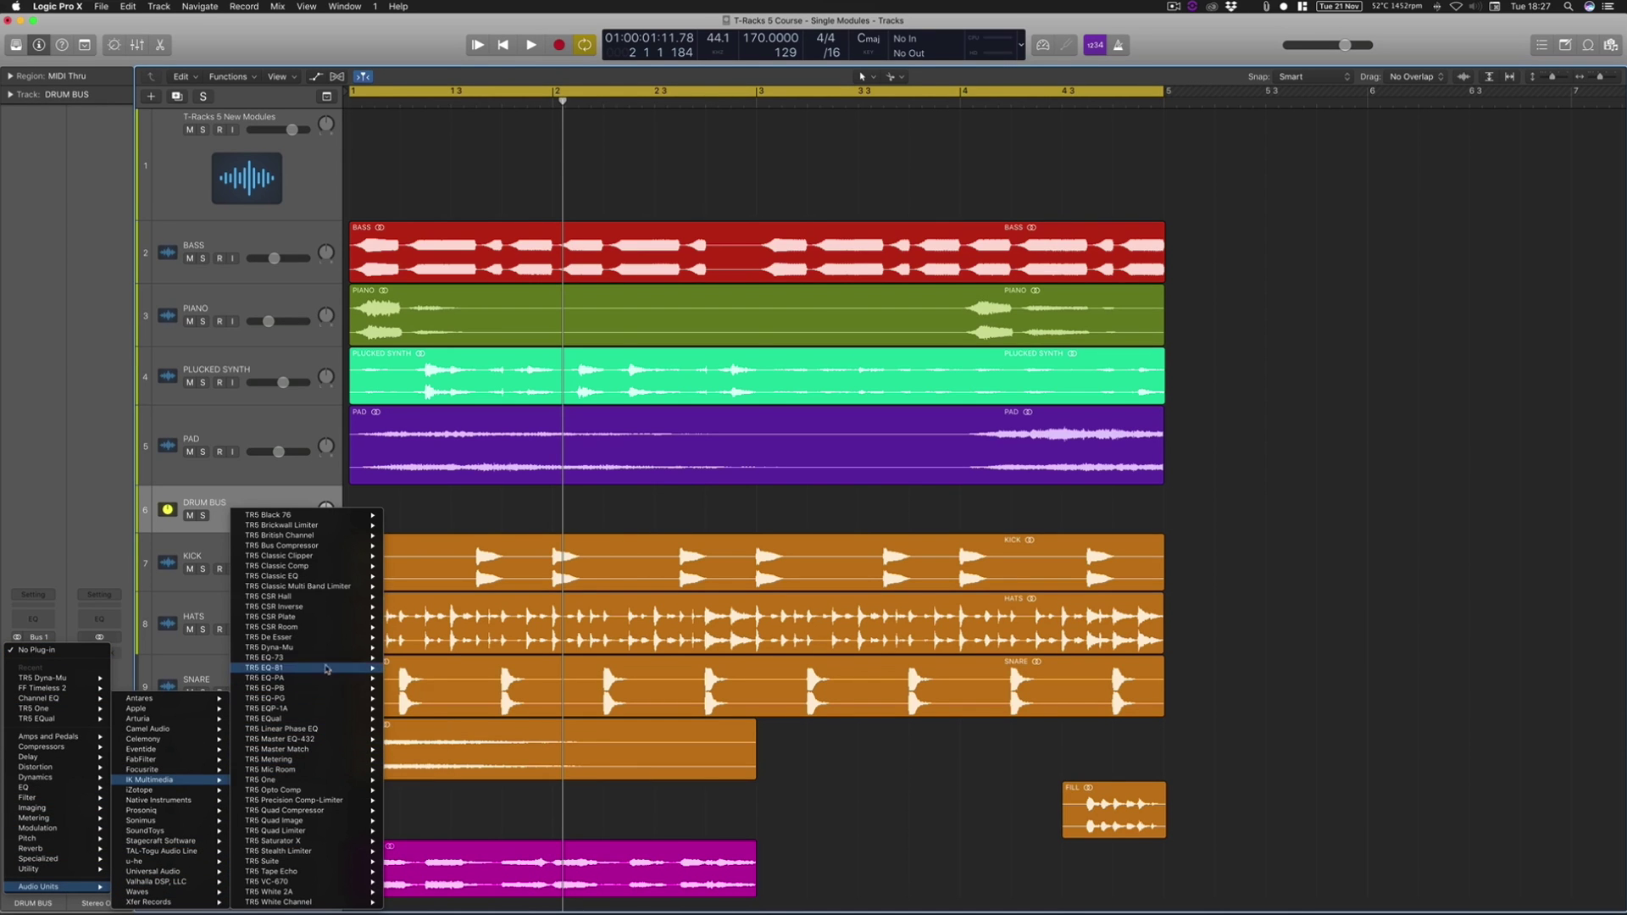
click(330, 648)
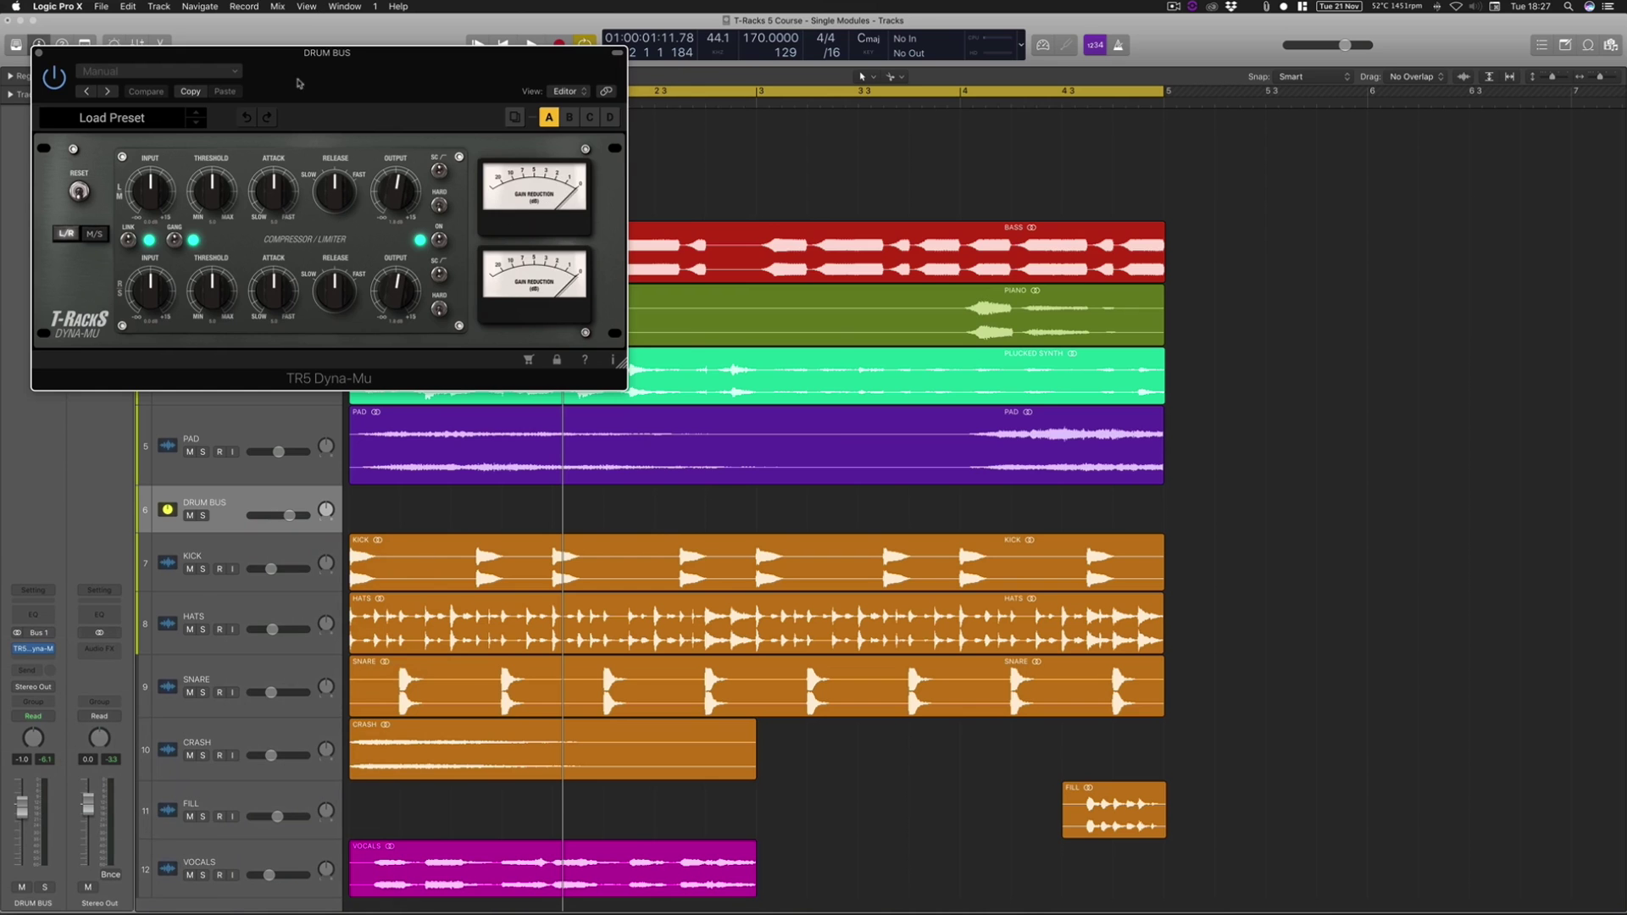
drag(327, 53, 793, 273)
click(577, 338)
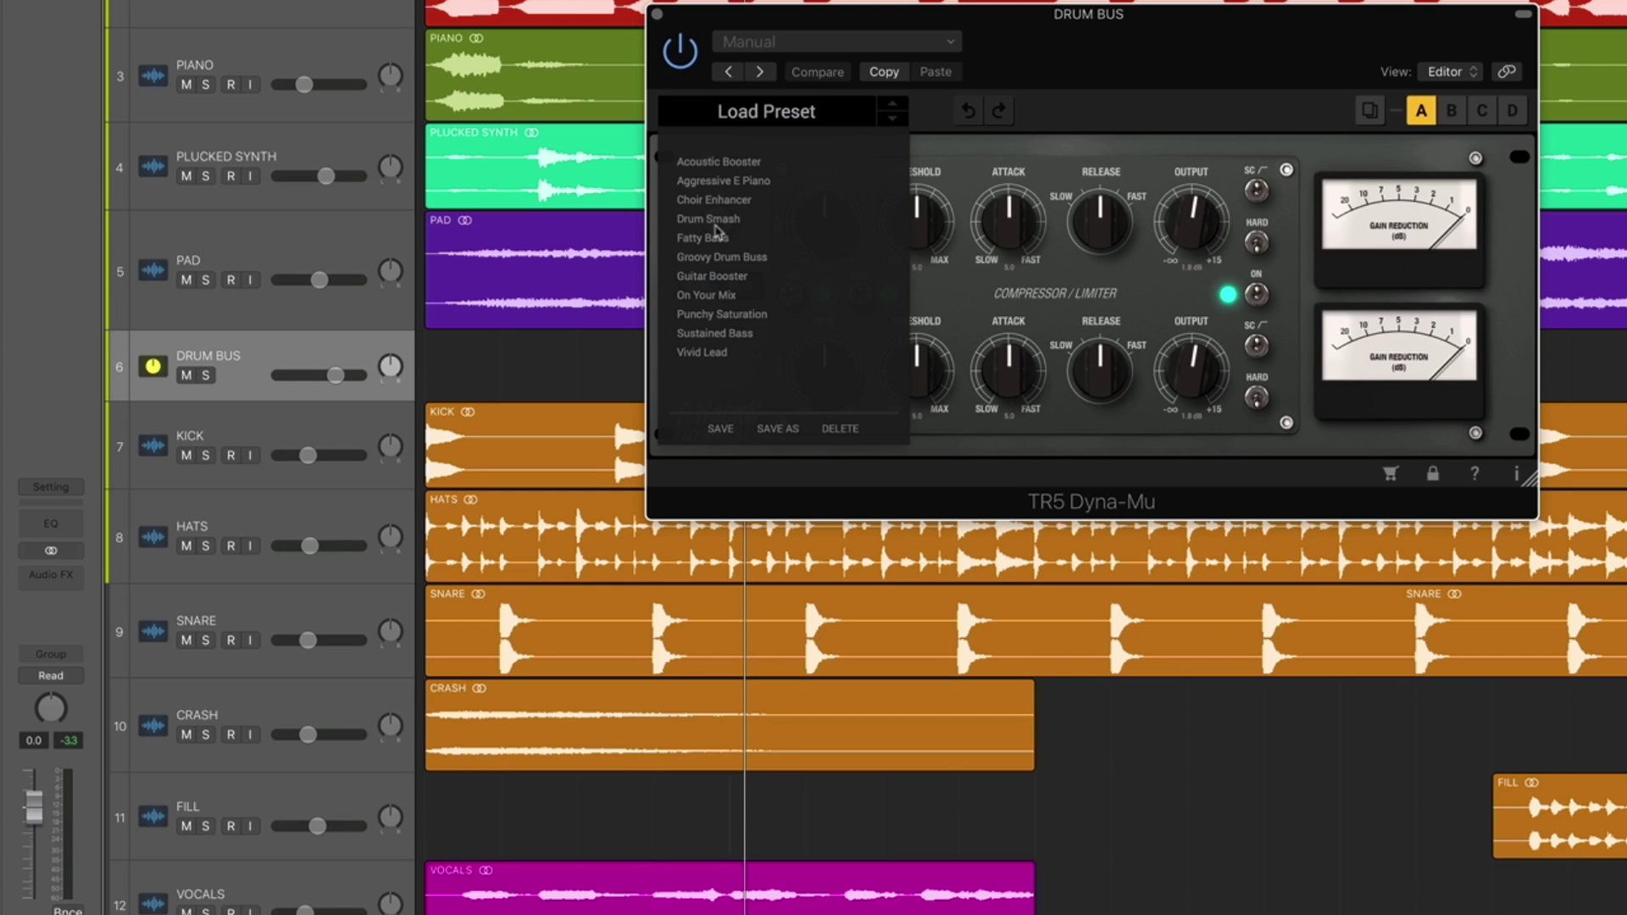
click(1074, 51)
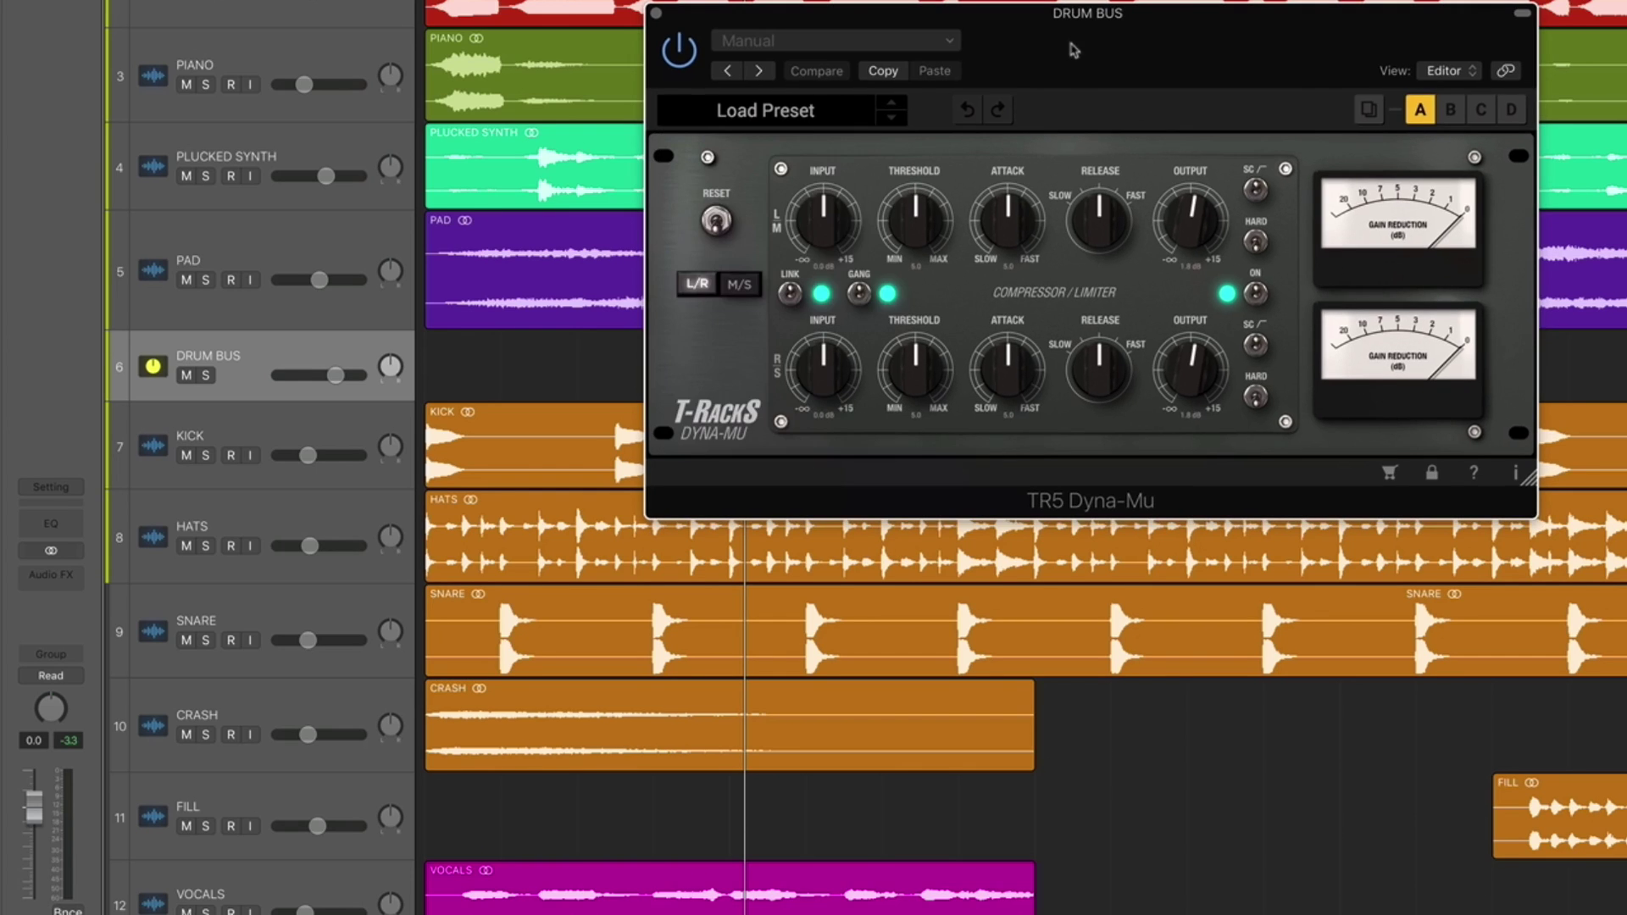
click(802, 117)
Step: Load the Drum Smash preset, solo DRUM BUS, and play the drums briefly
click(720, 220)
key(s)
key(space)
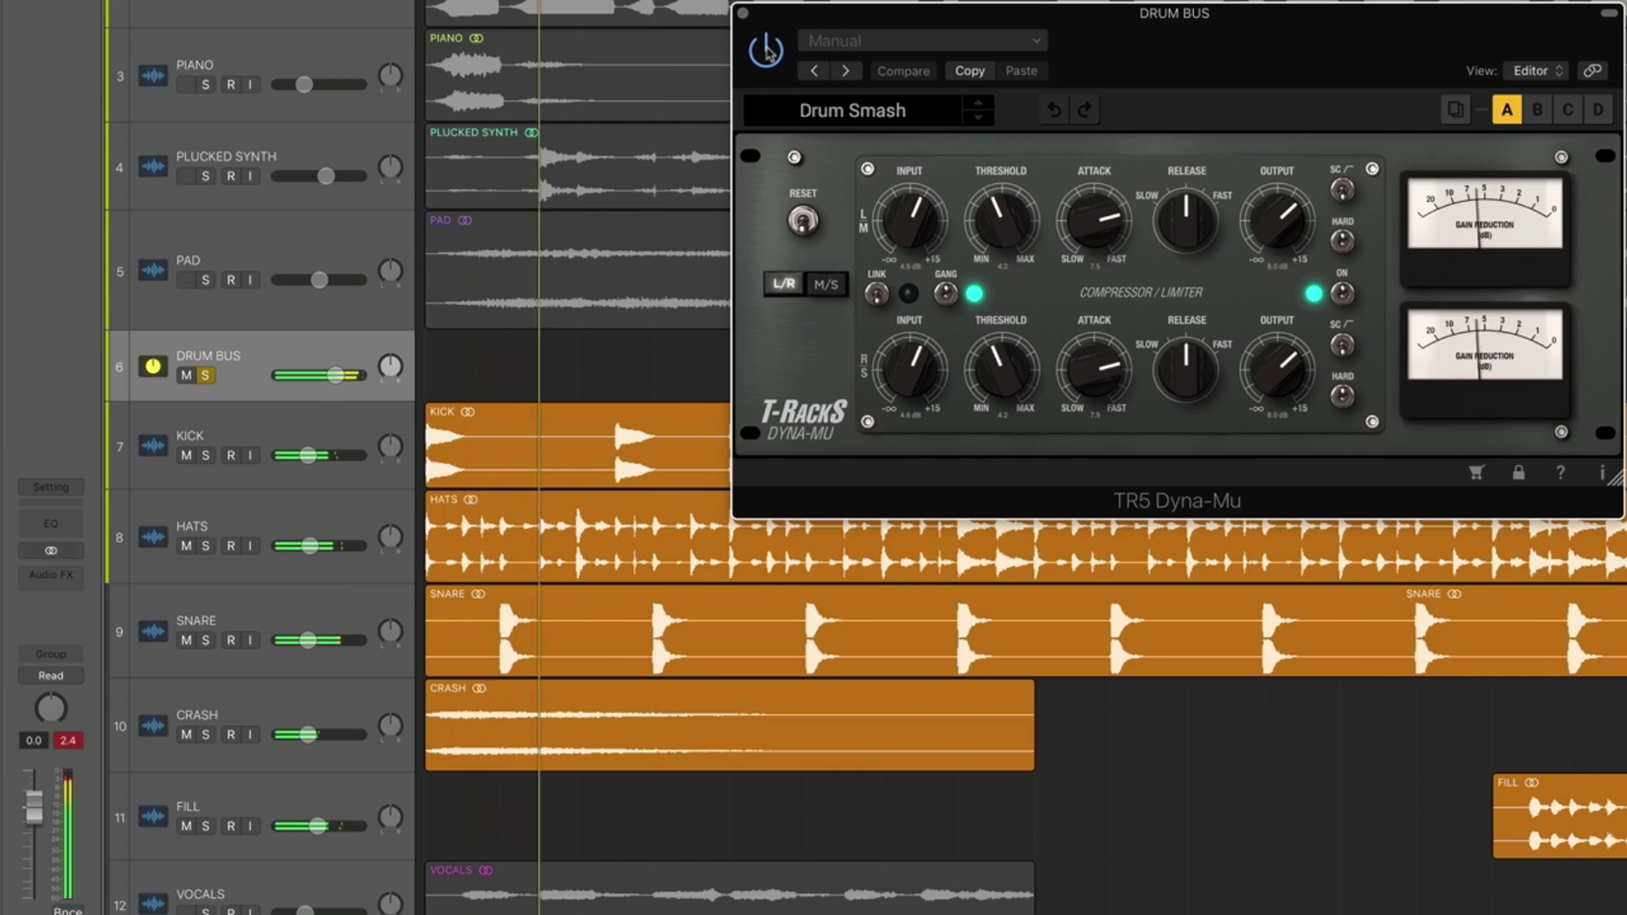
key(space)
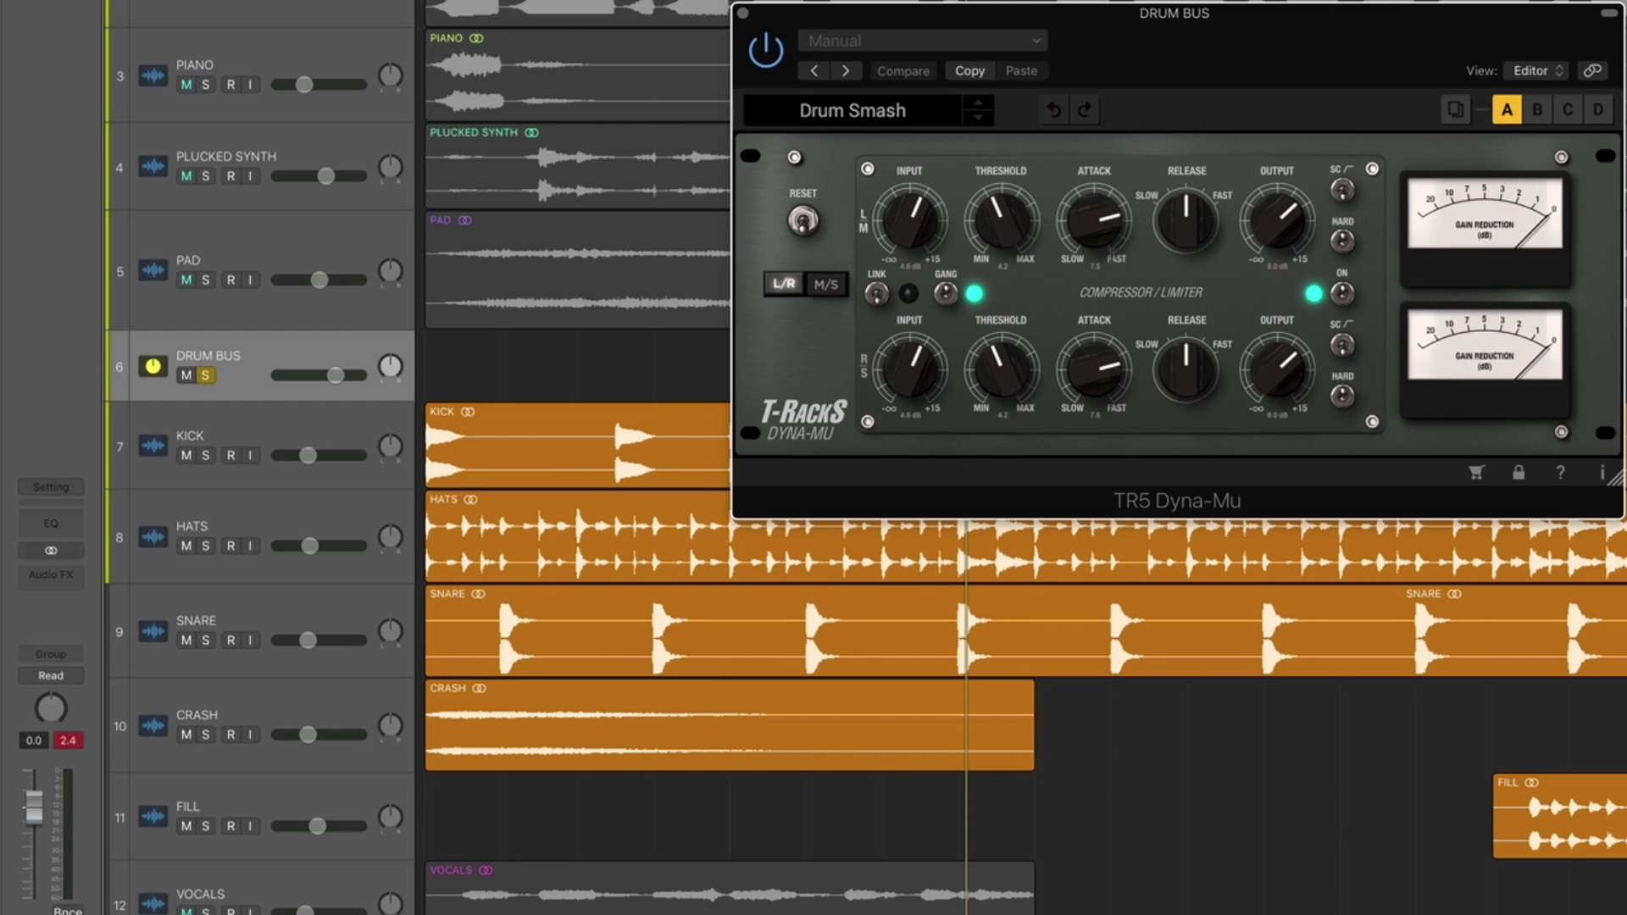
Step: During playback, turn the upper Dyna-Mu output down to about 4.9 dB and A/B it against bypass
key(space)
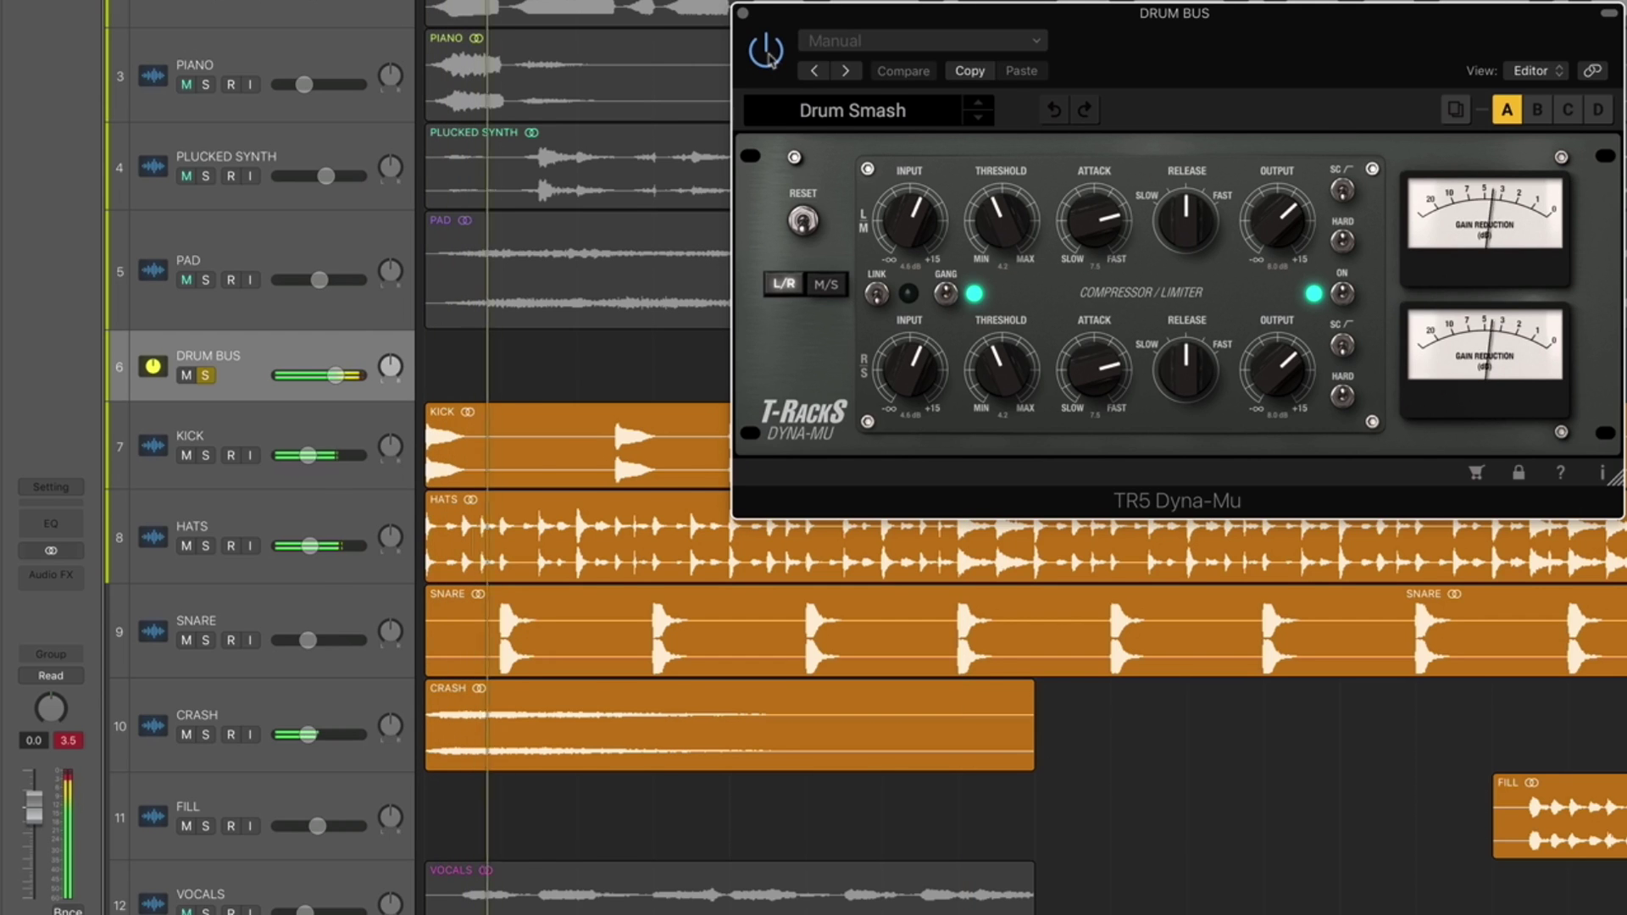
drag(1285, 235, 1282, 264)
click(770, 52)
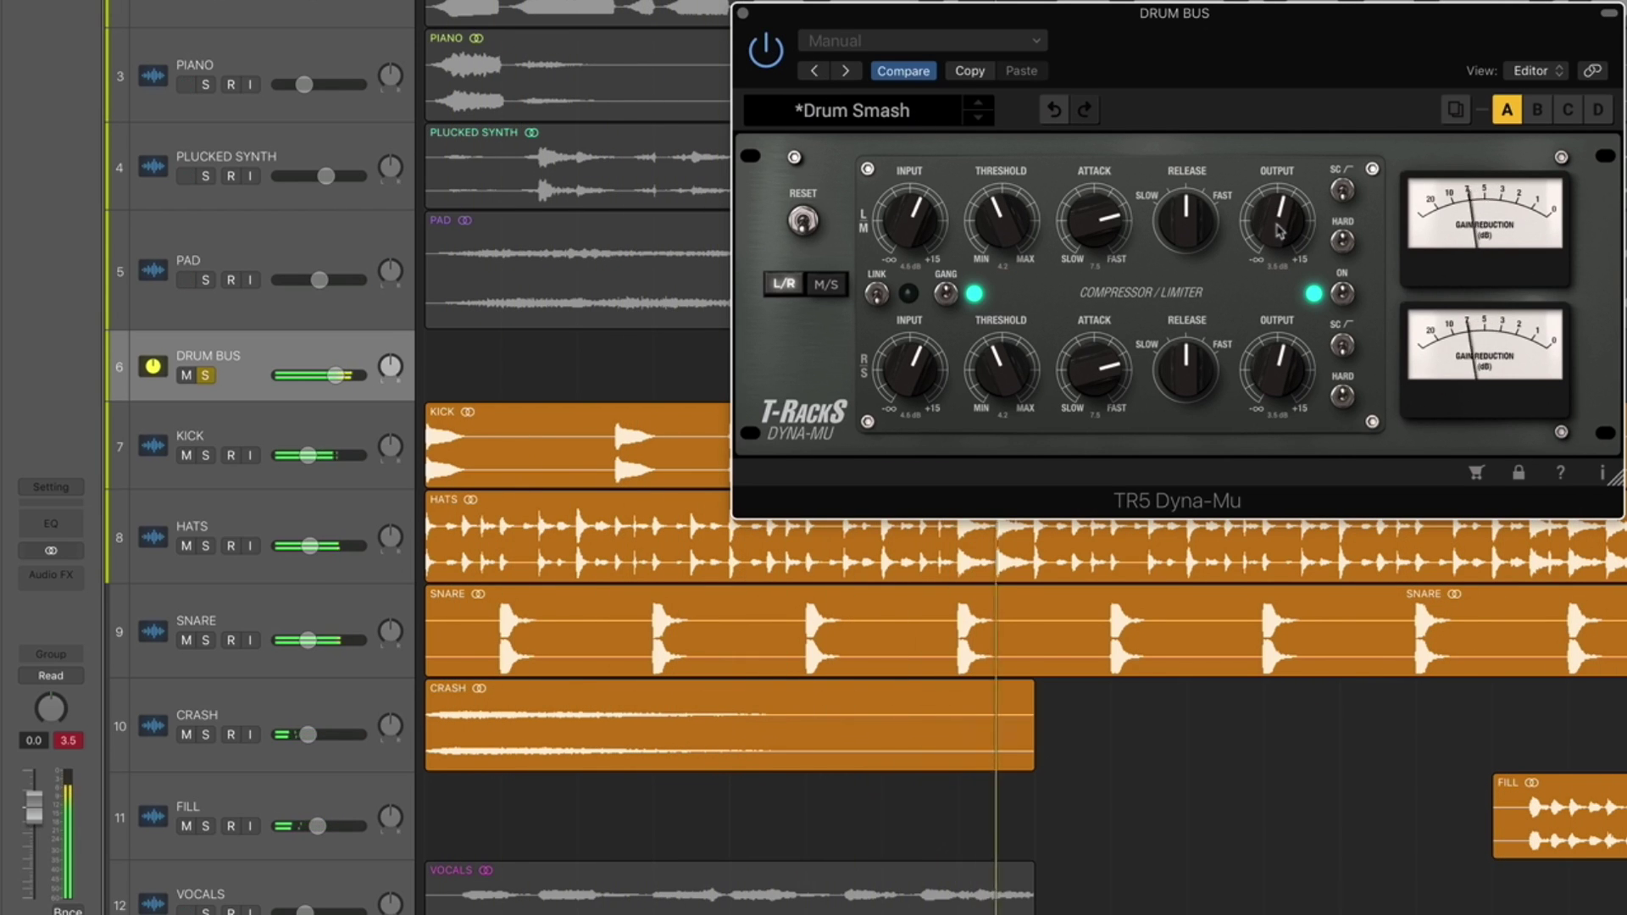
click(768, 53)
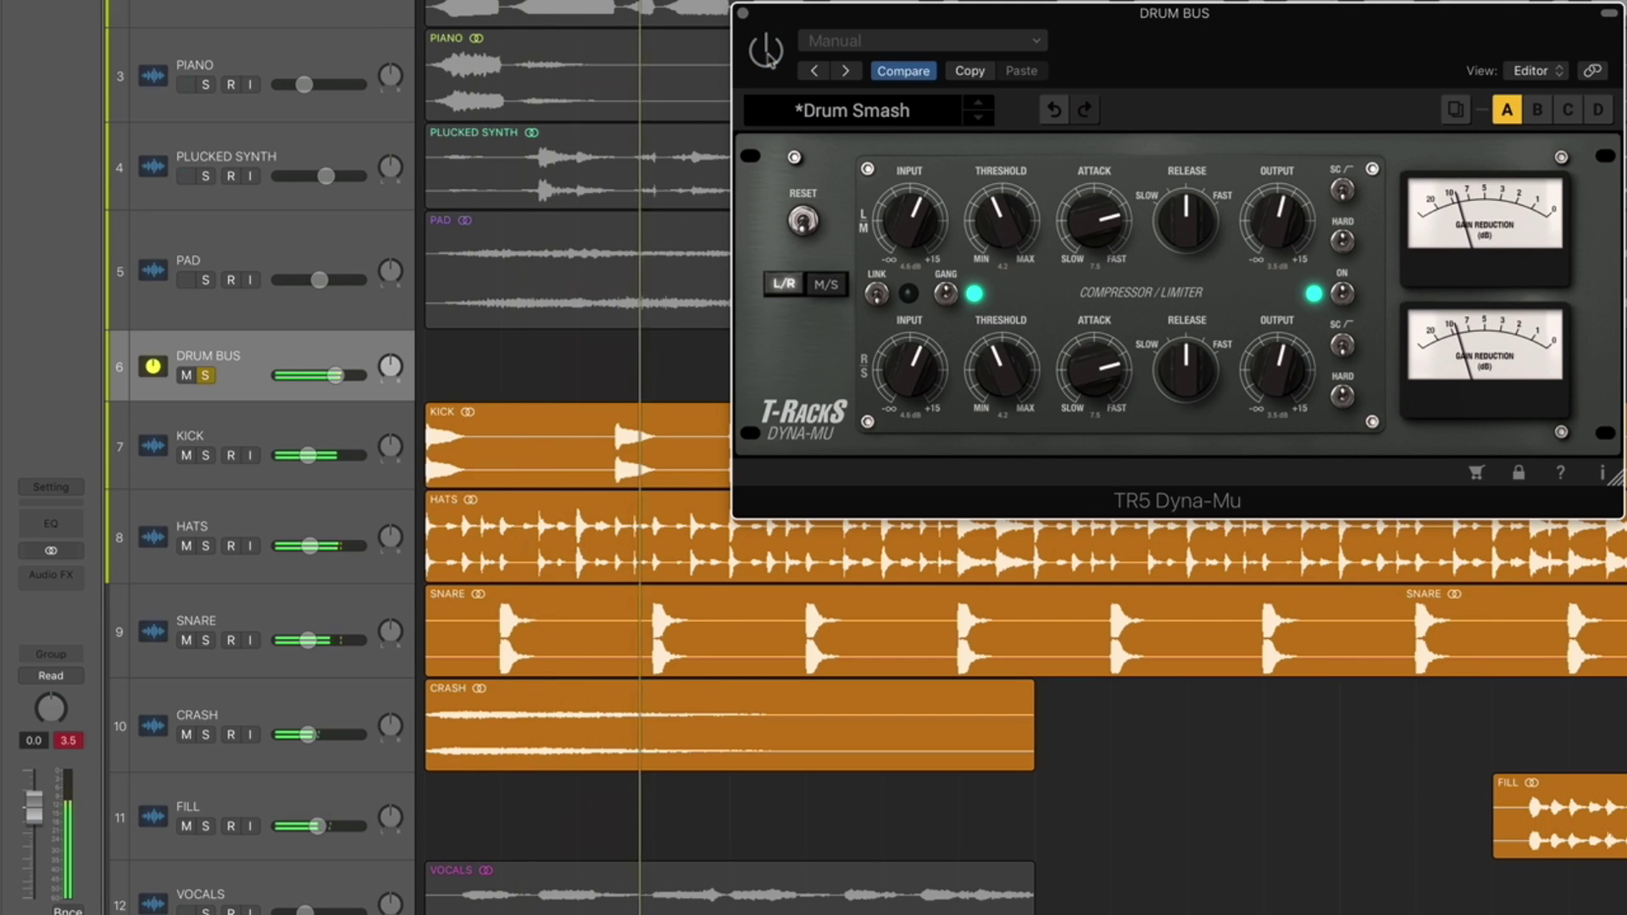
click(768, 53)
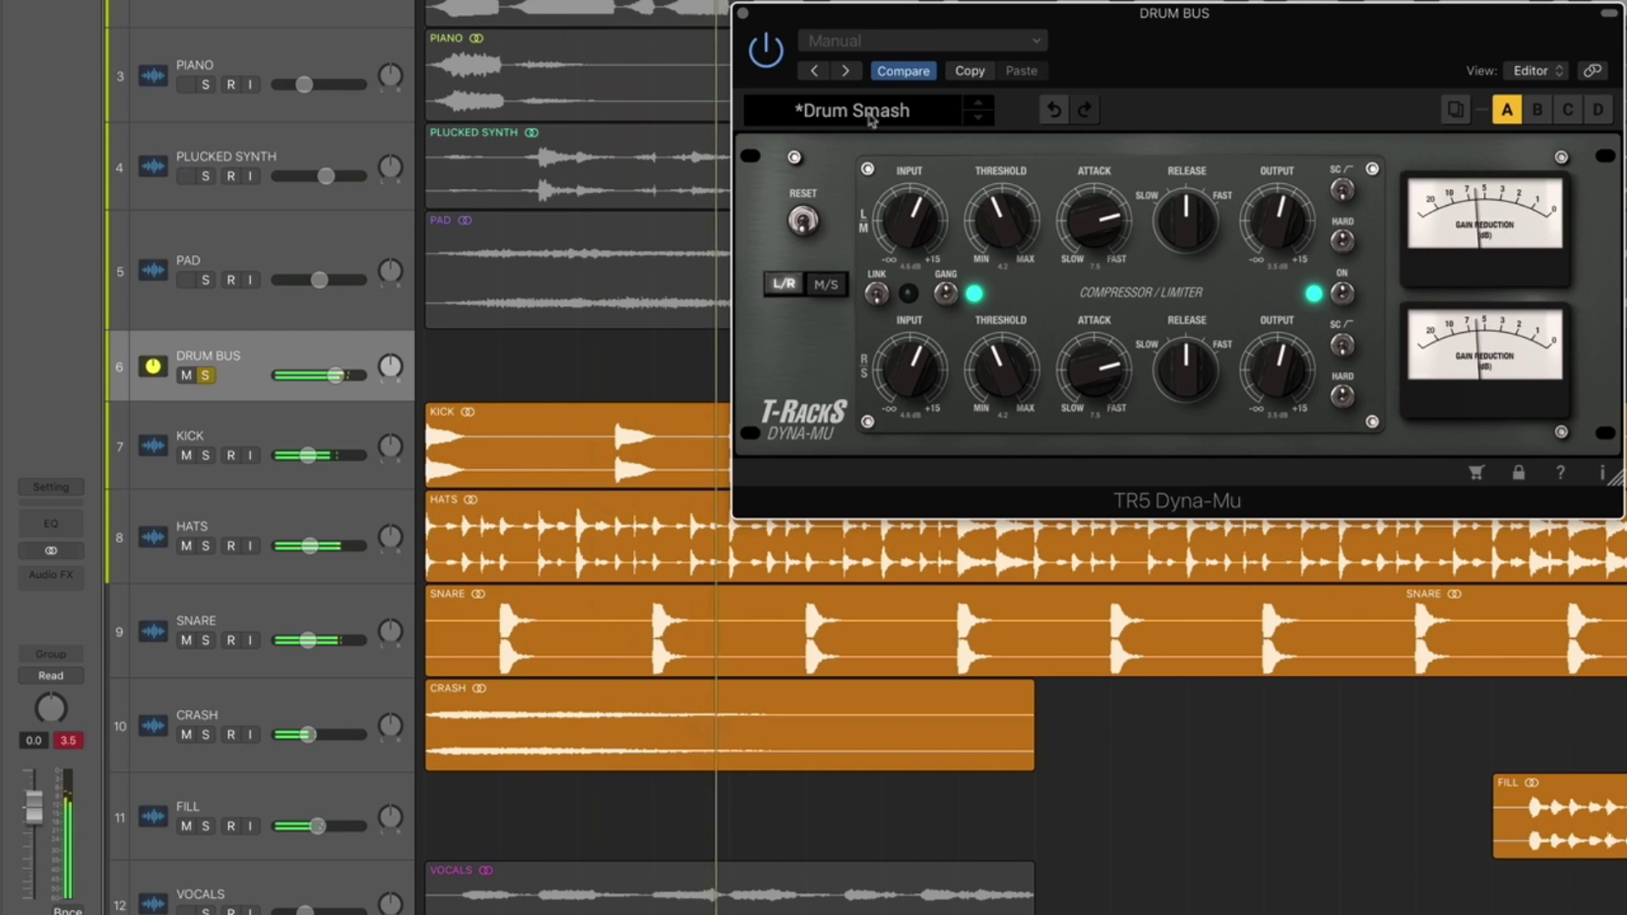
click(768, 52)
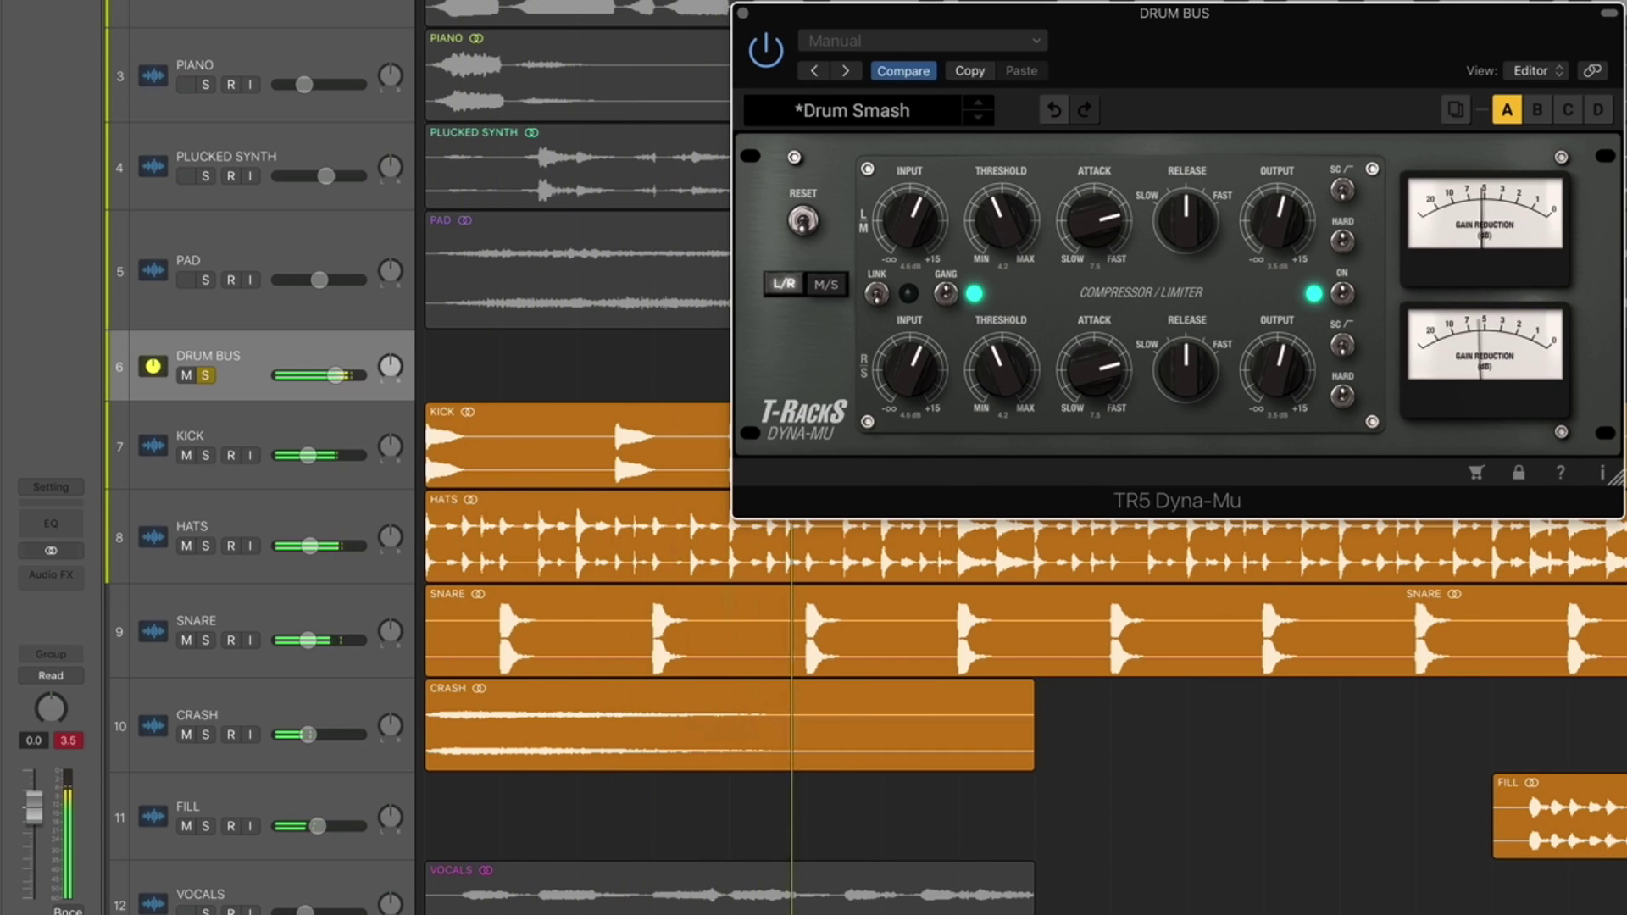
click(768, 51)
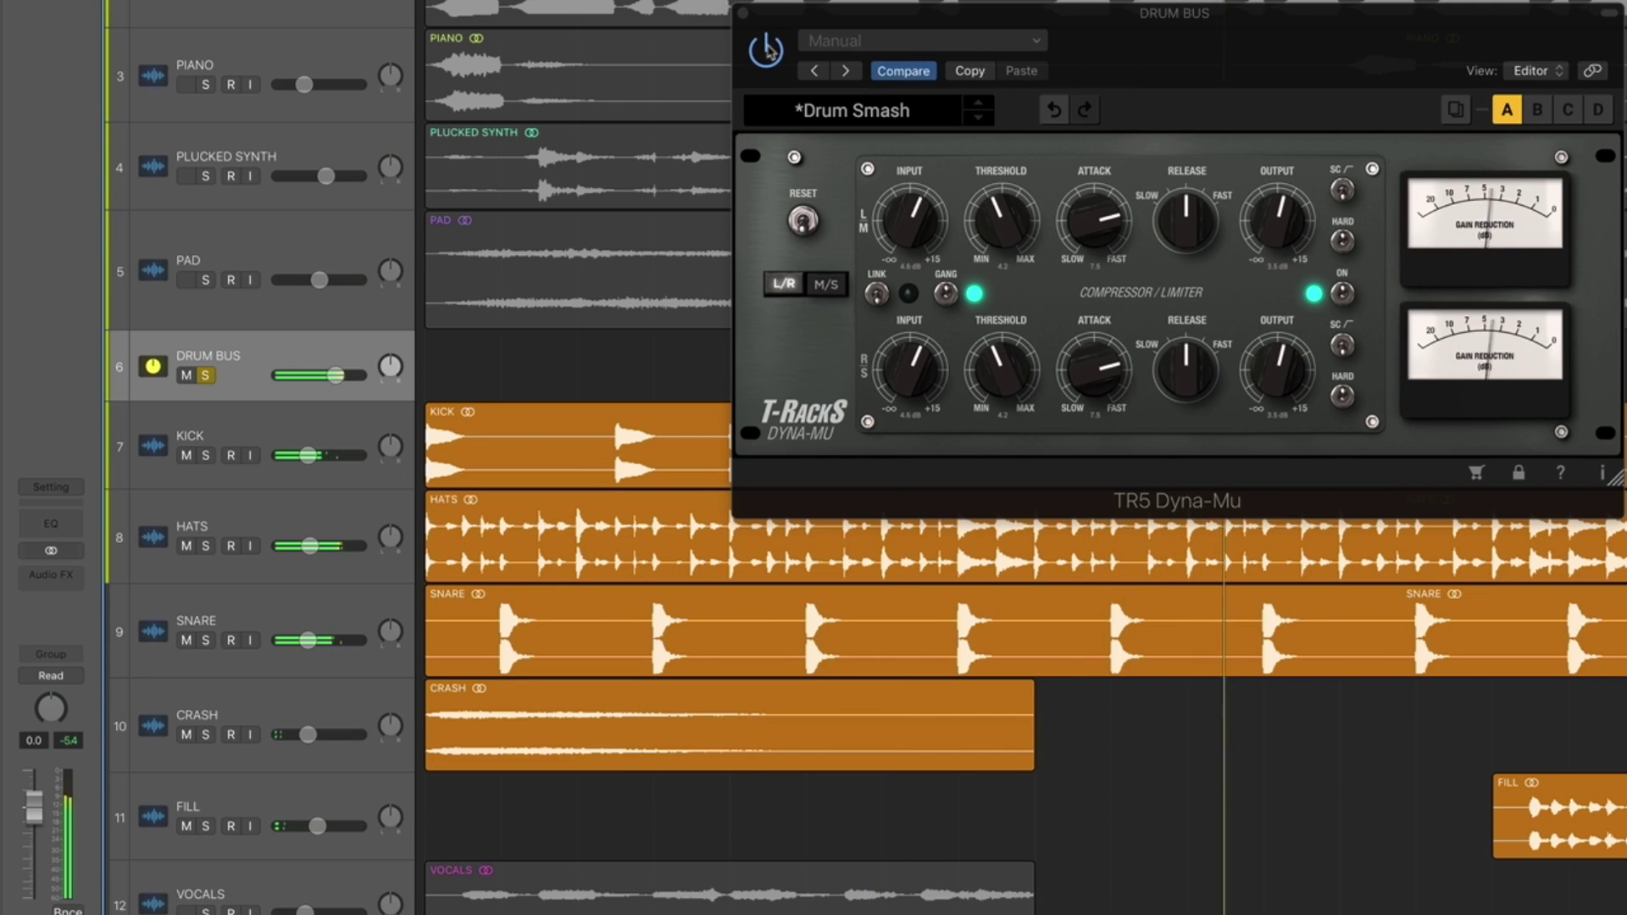
click(768, 51)
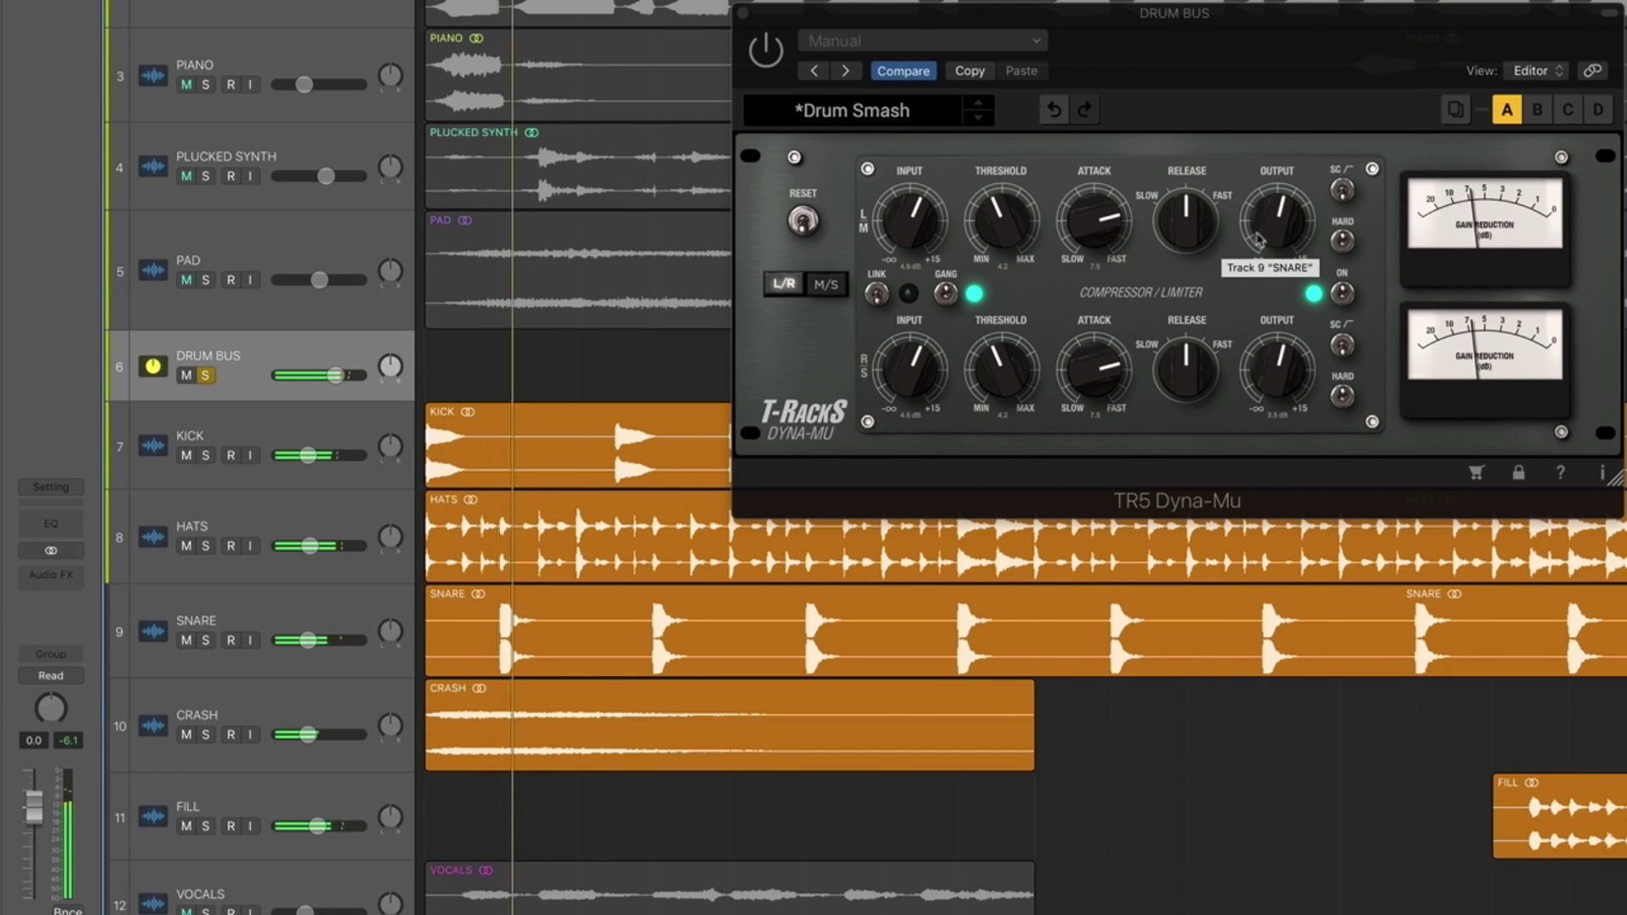
Step: Lower both Dyna-Mu output levels to about 2.9 dB and stop playback
drag(1275, 222, 1275, 235)
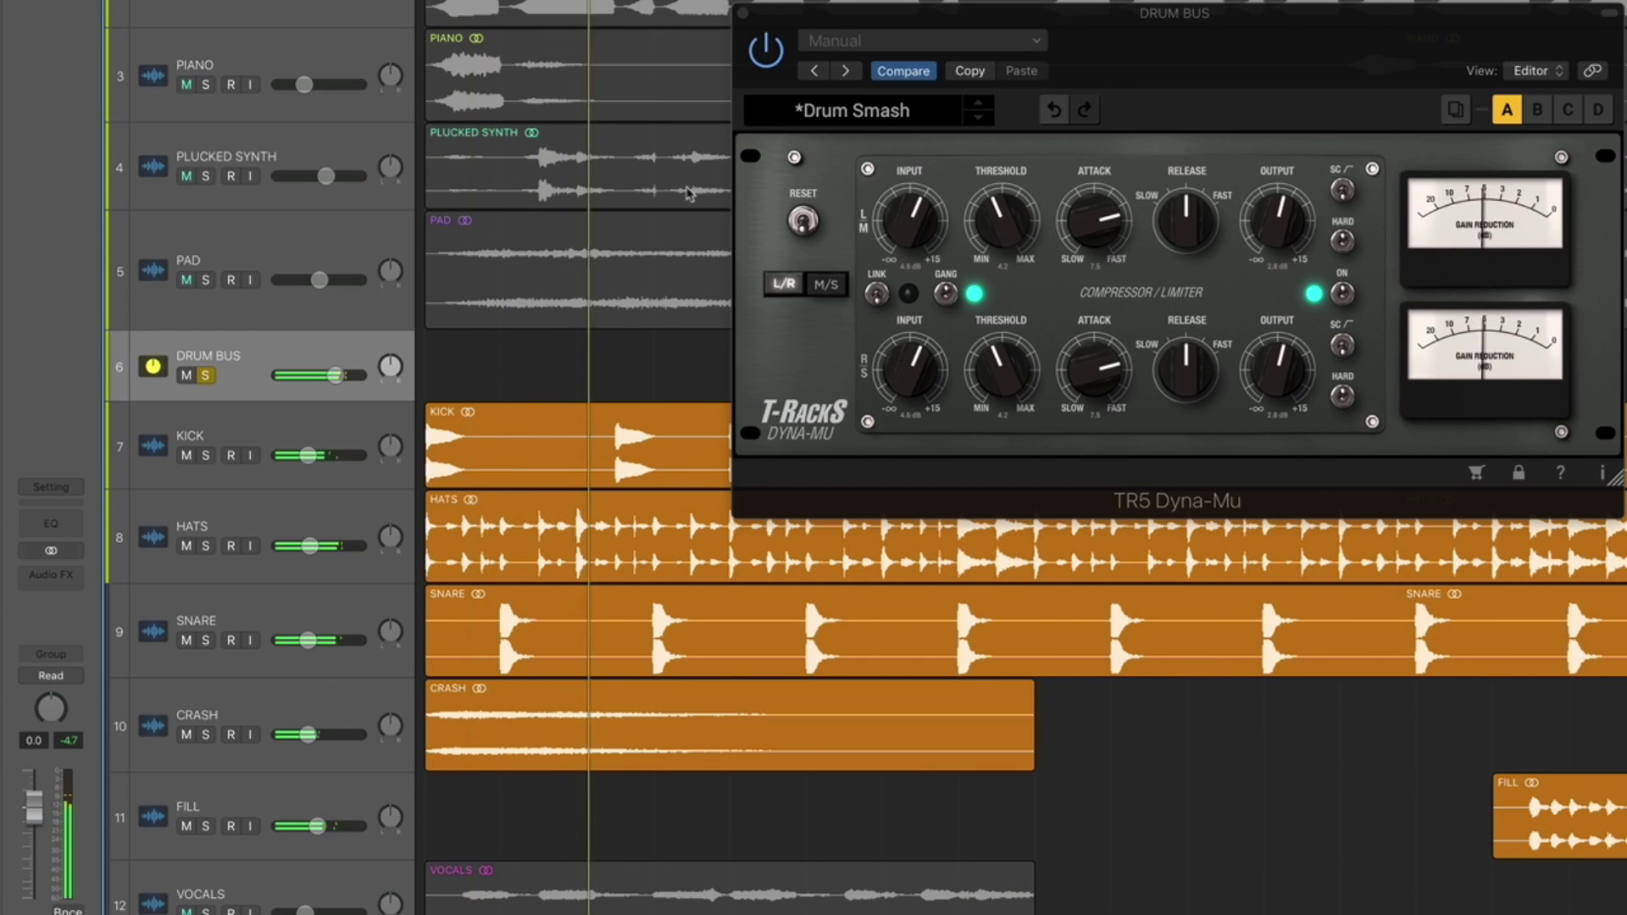
key(space)
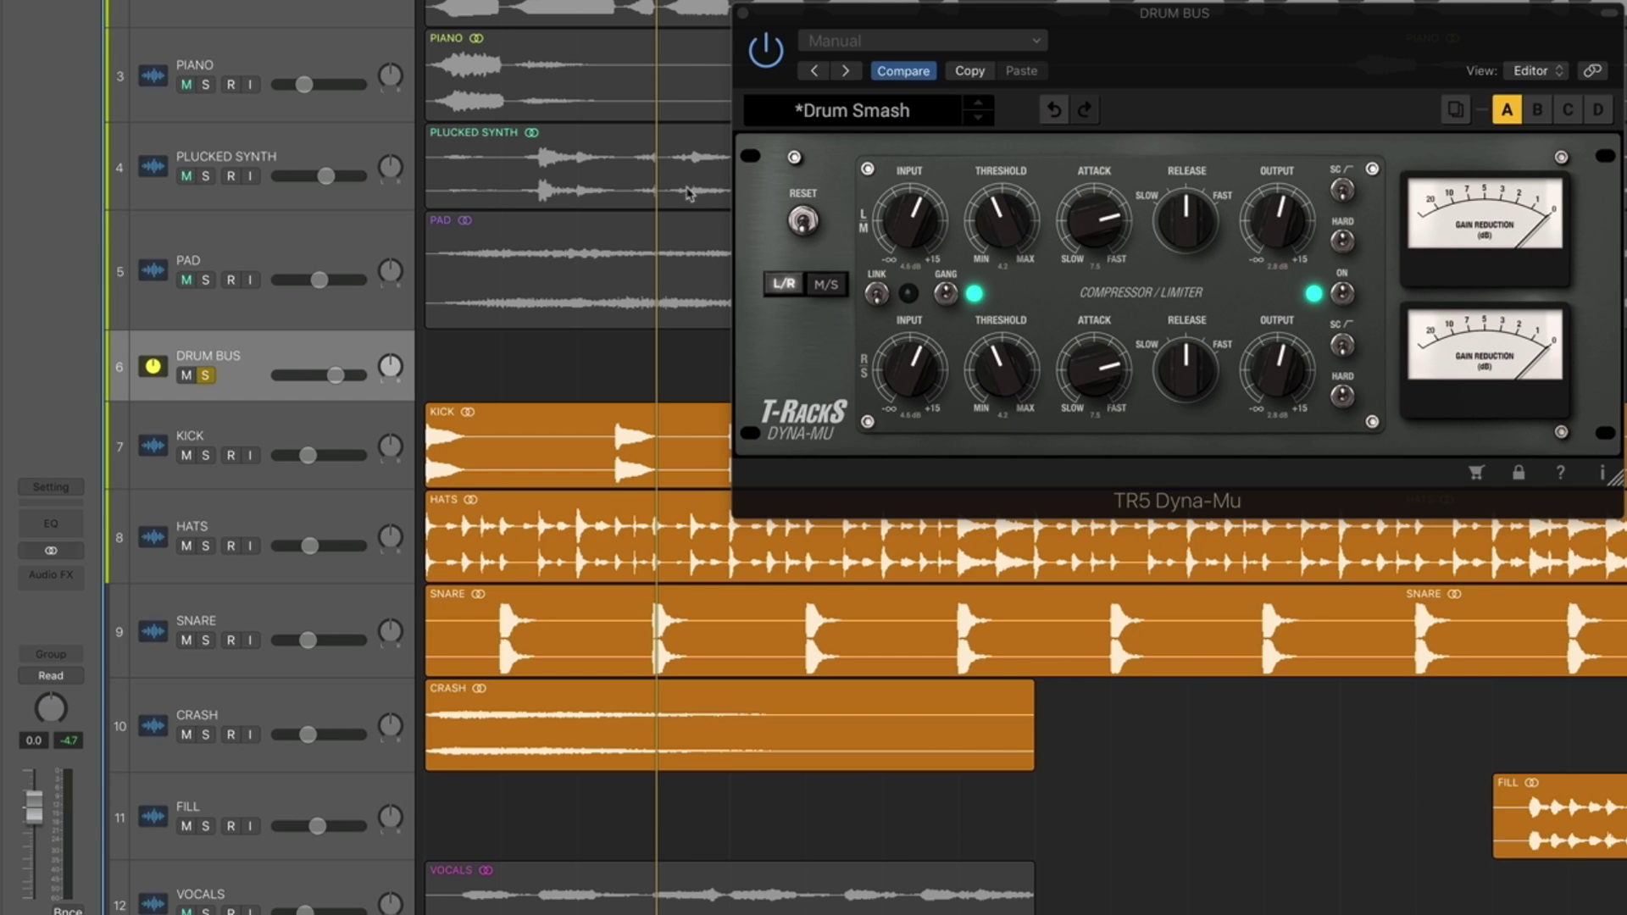
drag(1221, 48, 1111, 49)
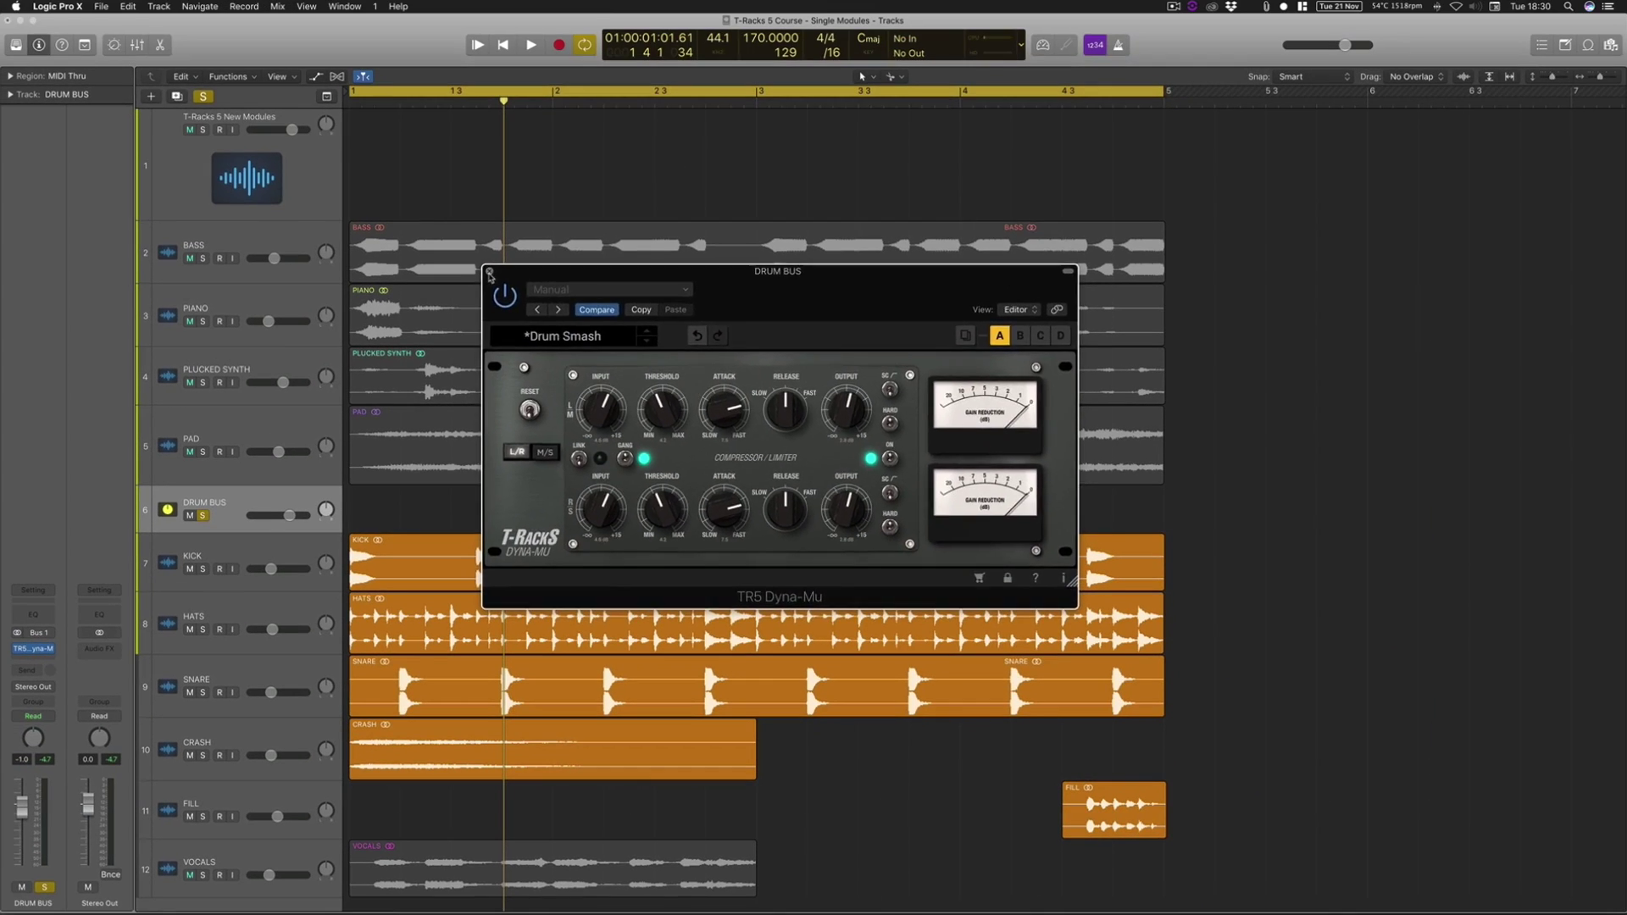
Step: Close the Dyna-Mu window, solo and select the BASS track, and browse its Audio FX plug-ins
click(605, 62)
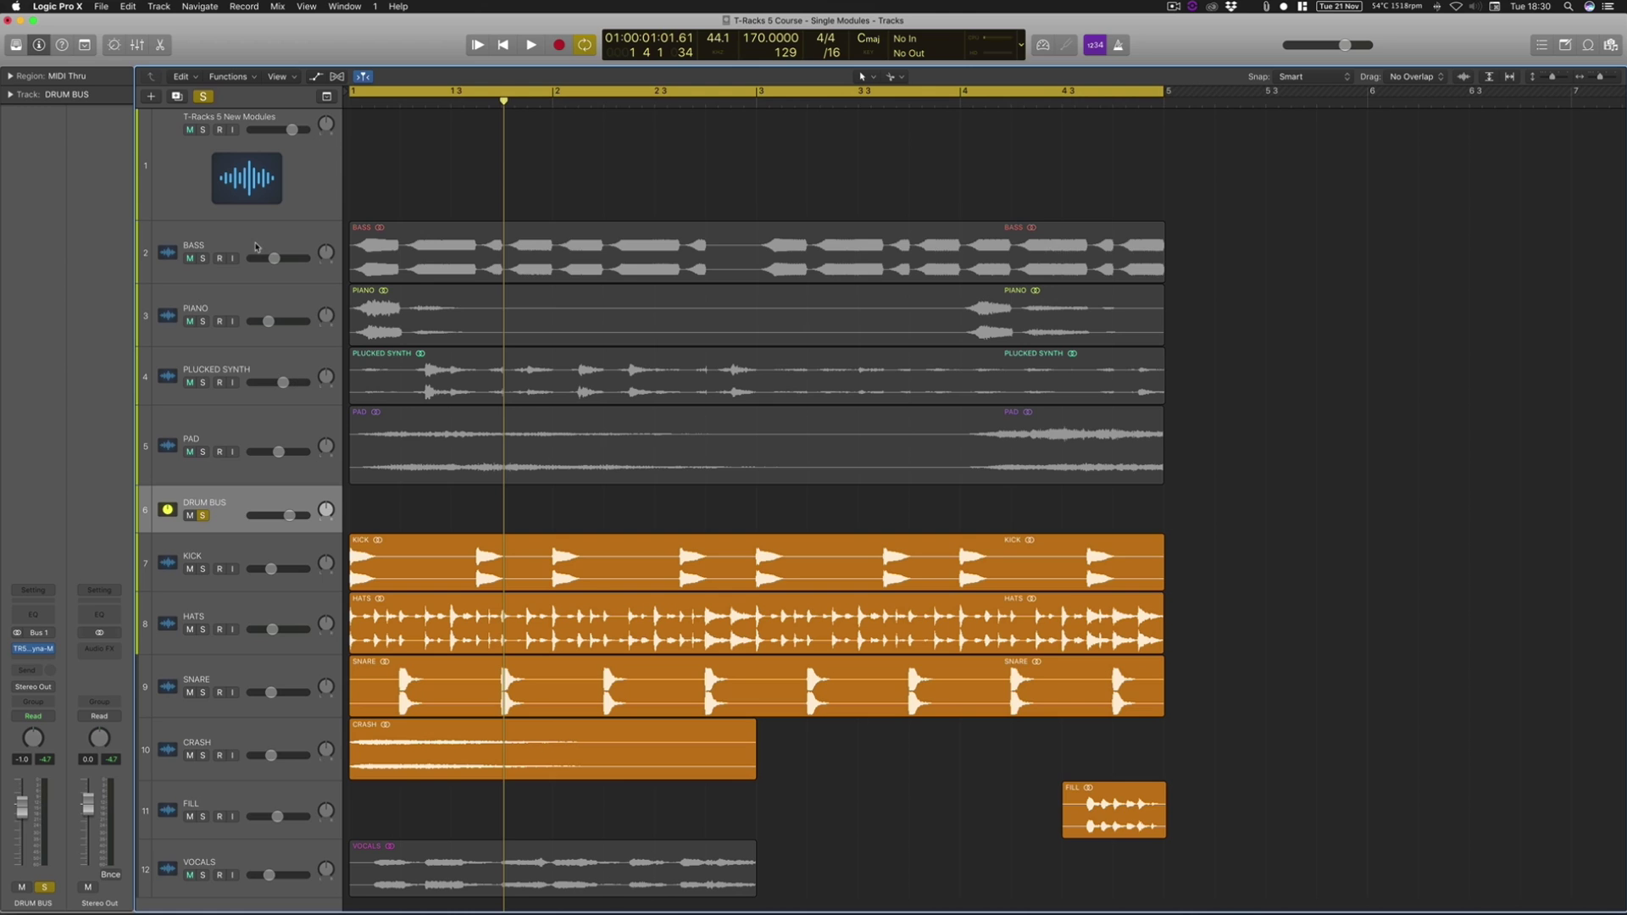
click(203, 258)
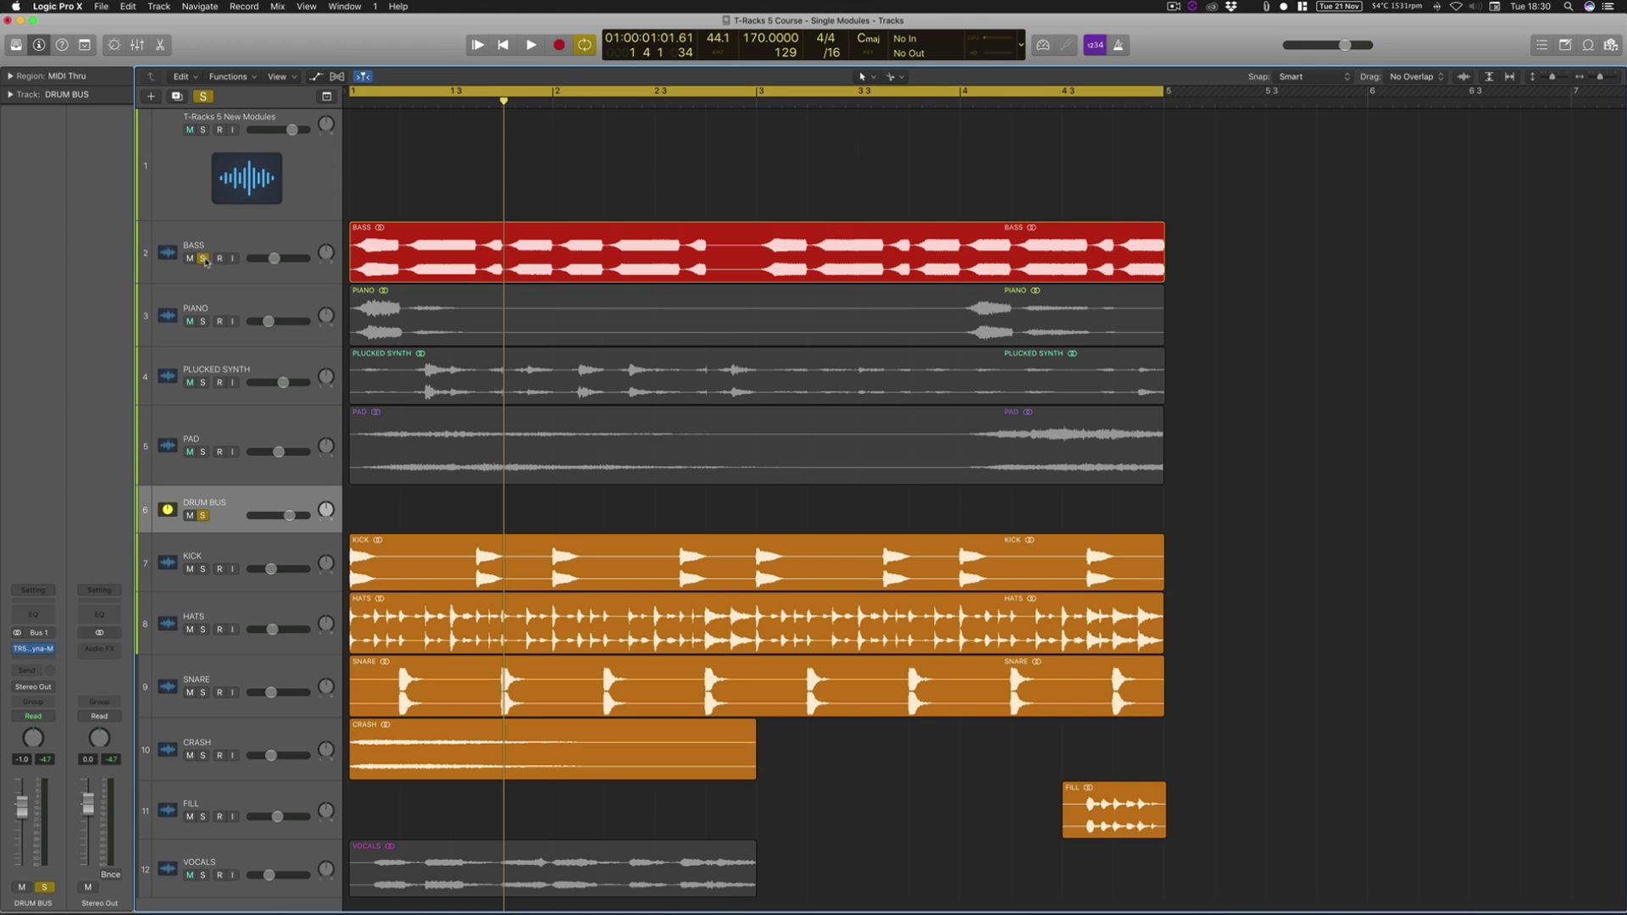
click(214, 275)
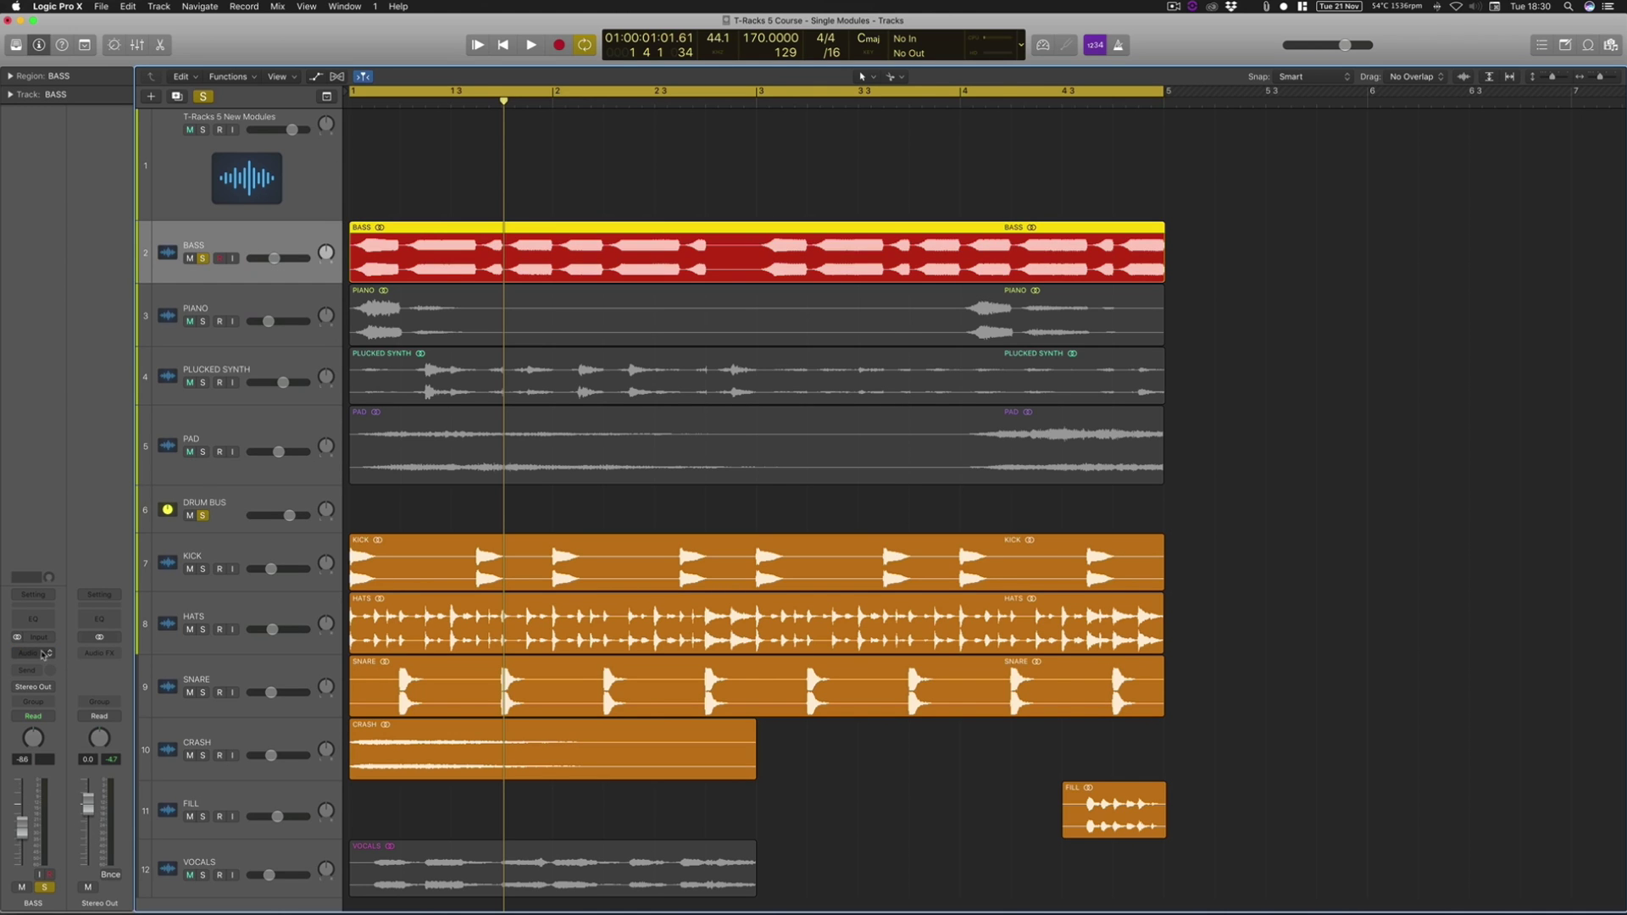
click(35, 654)
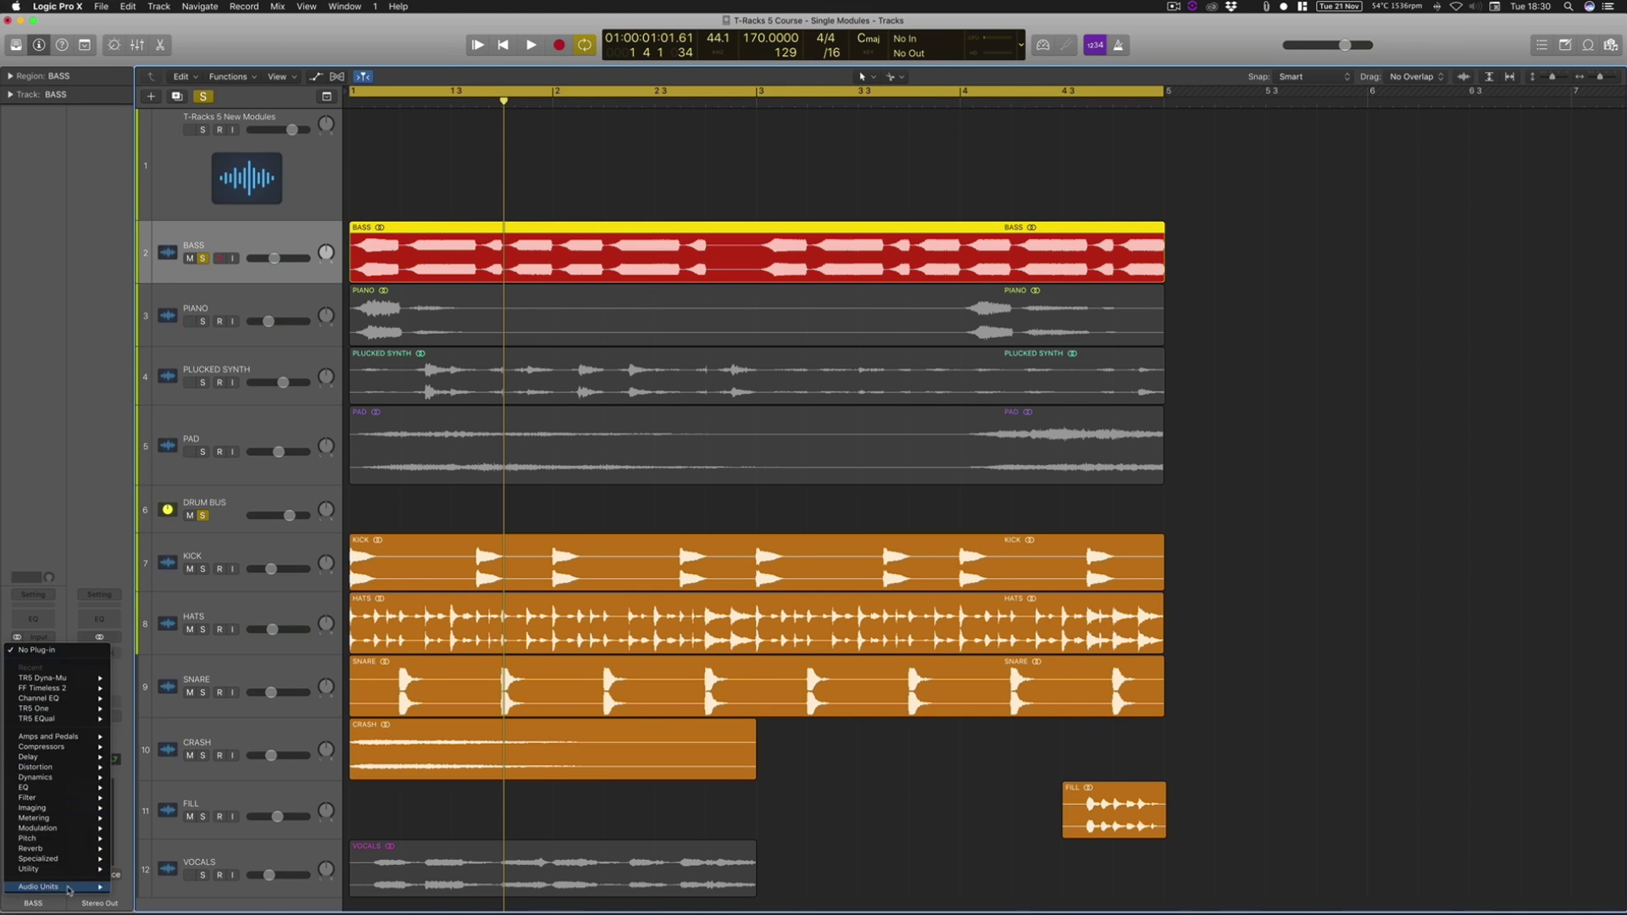
mouse_move(68, 886)
mouse_move(181, 781)
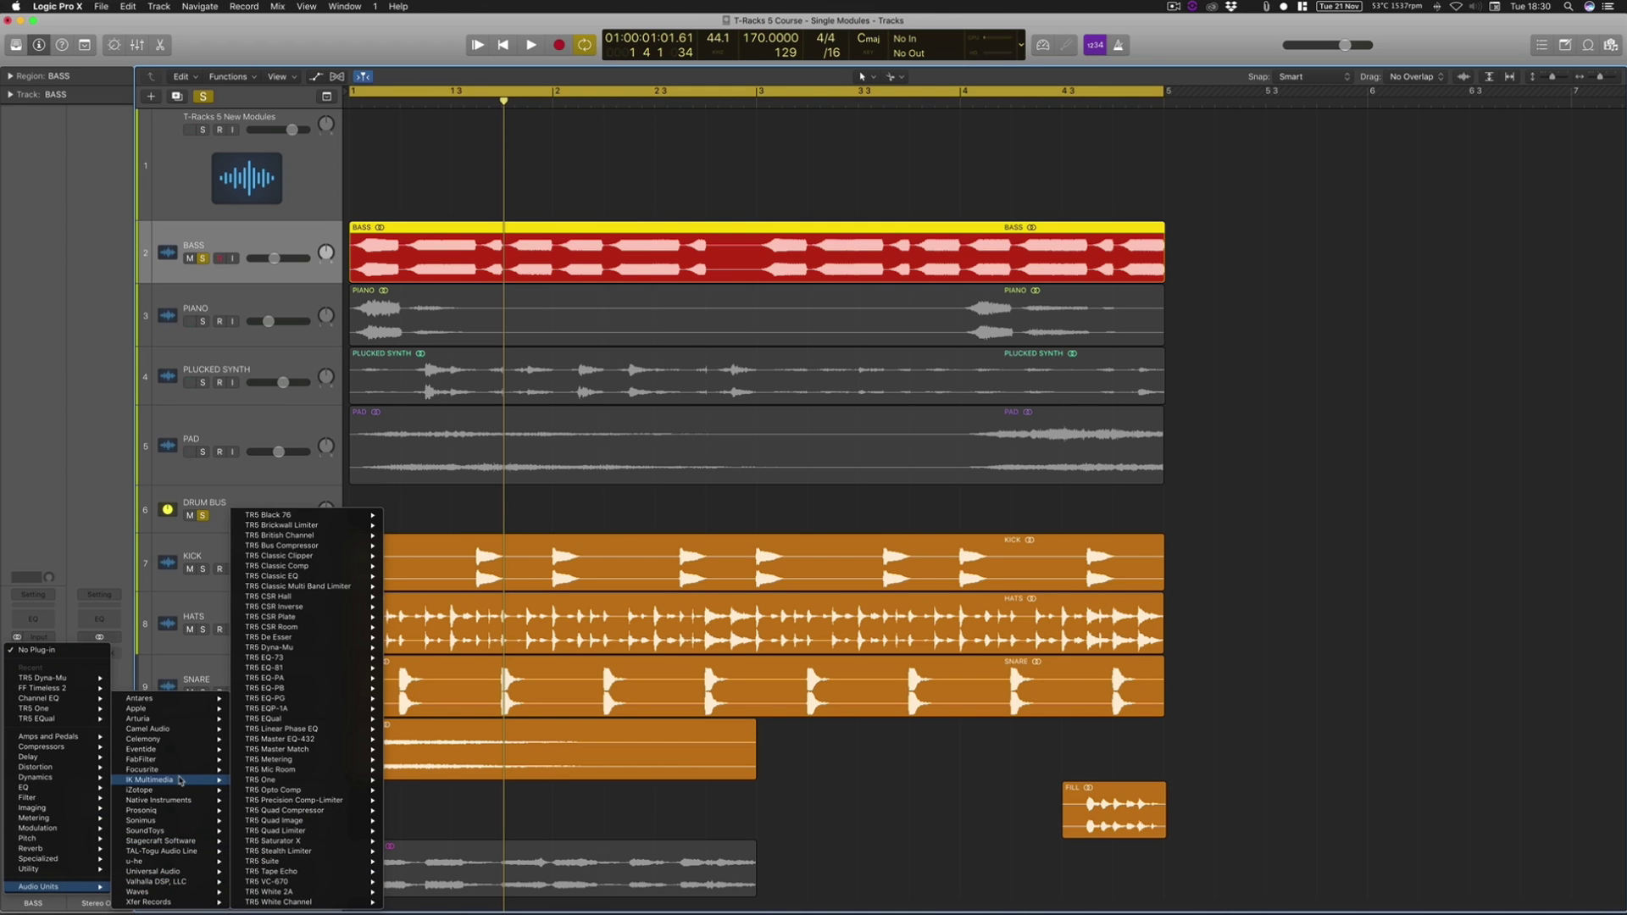
Step: Insert the stereo TR5 Dyna-Mu on BASS and centre its window
mouse_move(356, 654)
click(407, 654)
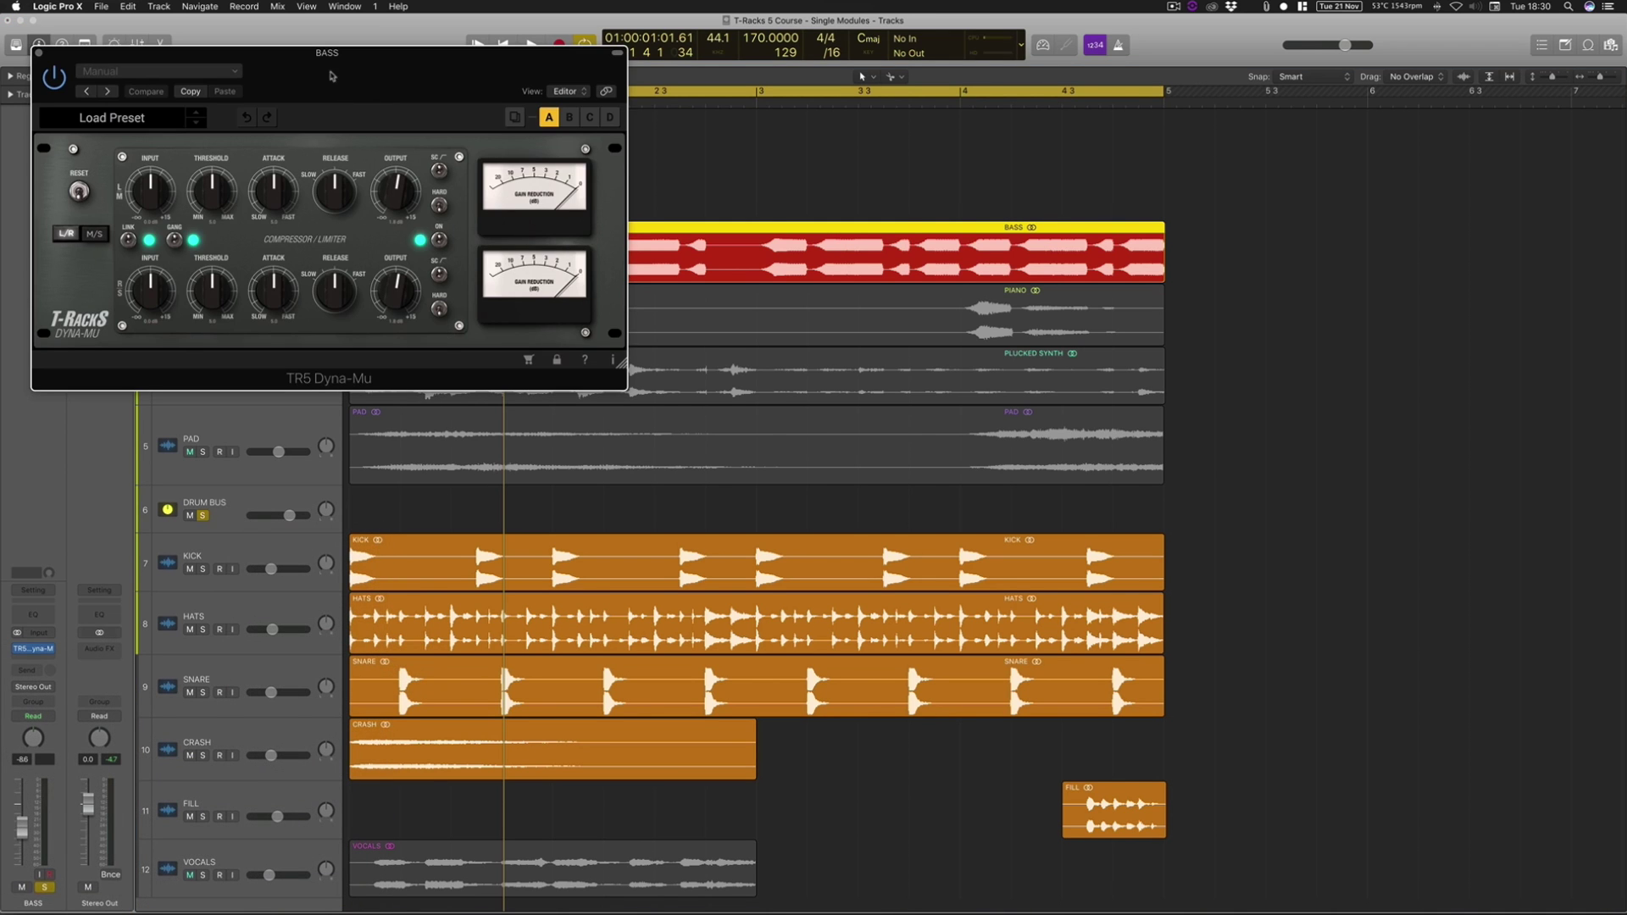
drag(330, 77, 811, 249)
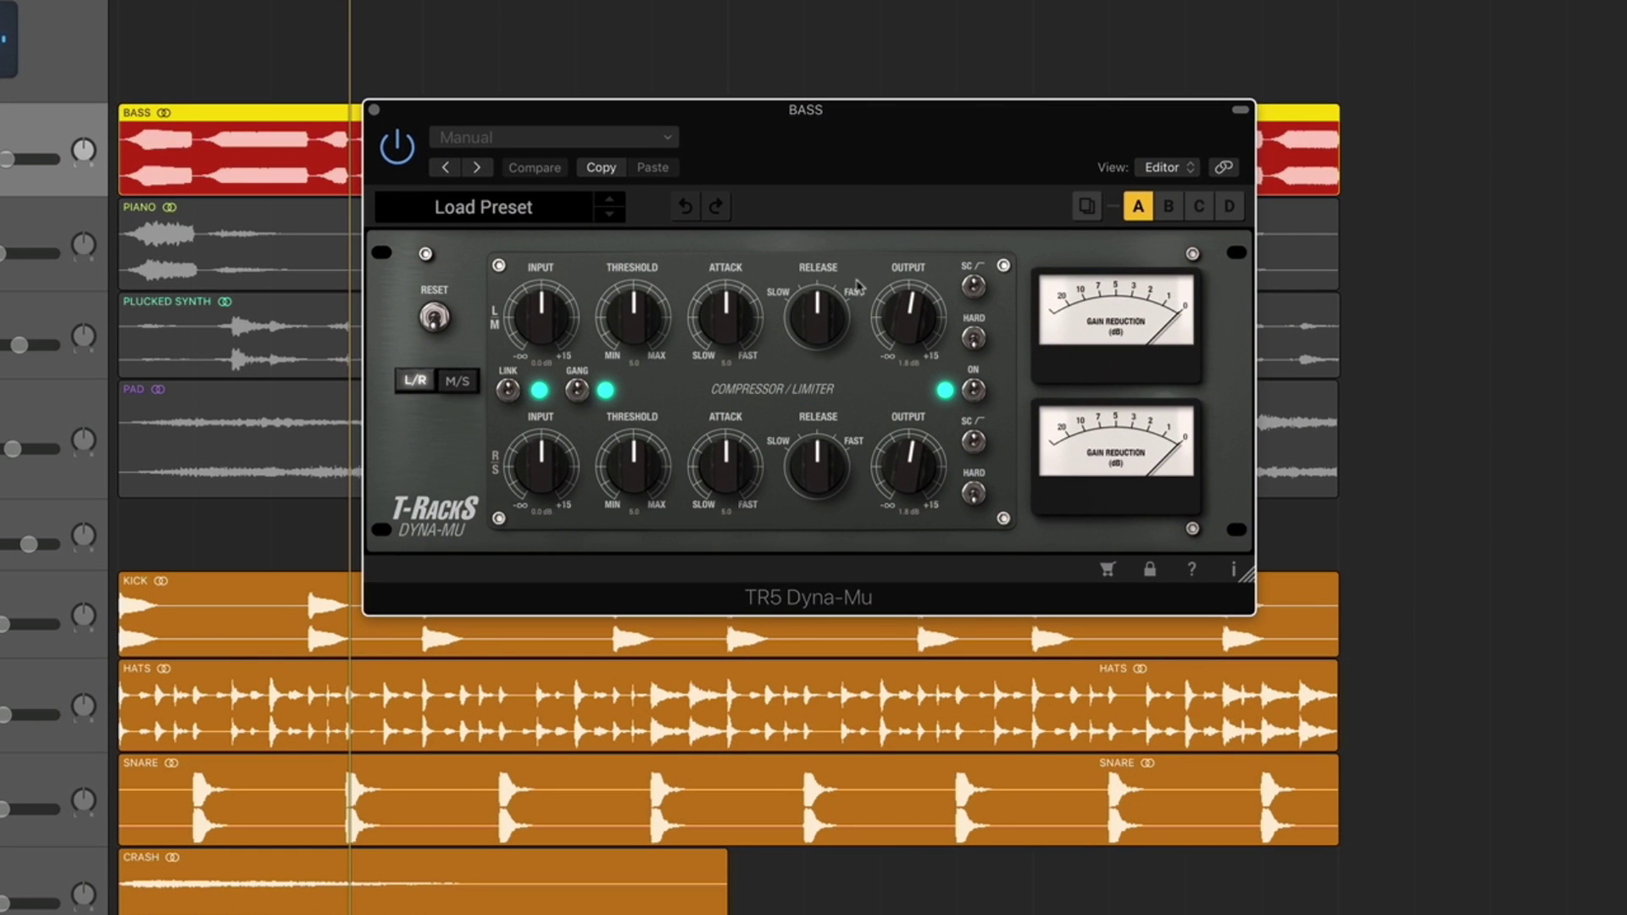
Step: Lower the linked Dyna-Mu thresholds to about 3.4, trying unlinked and mid/side settings
drag(635, 329, 634, 391)
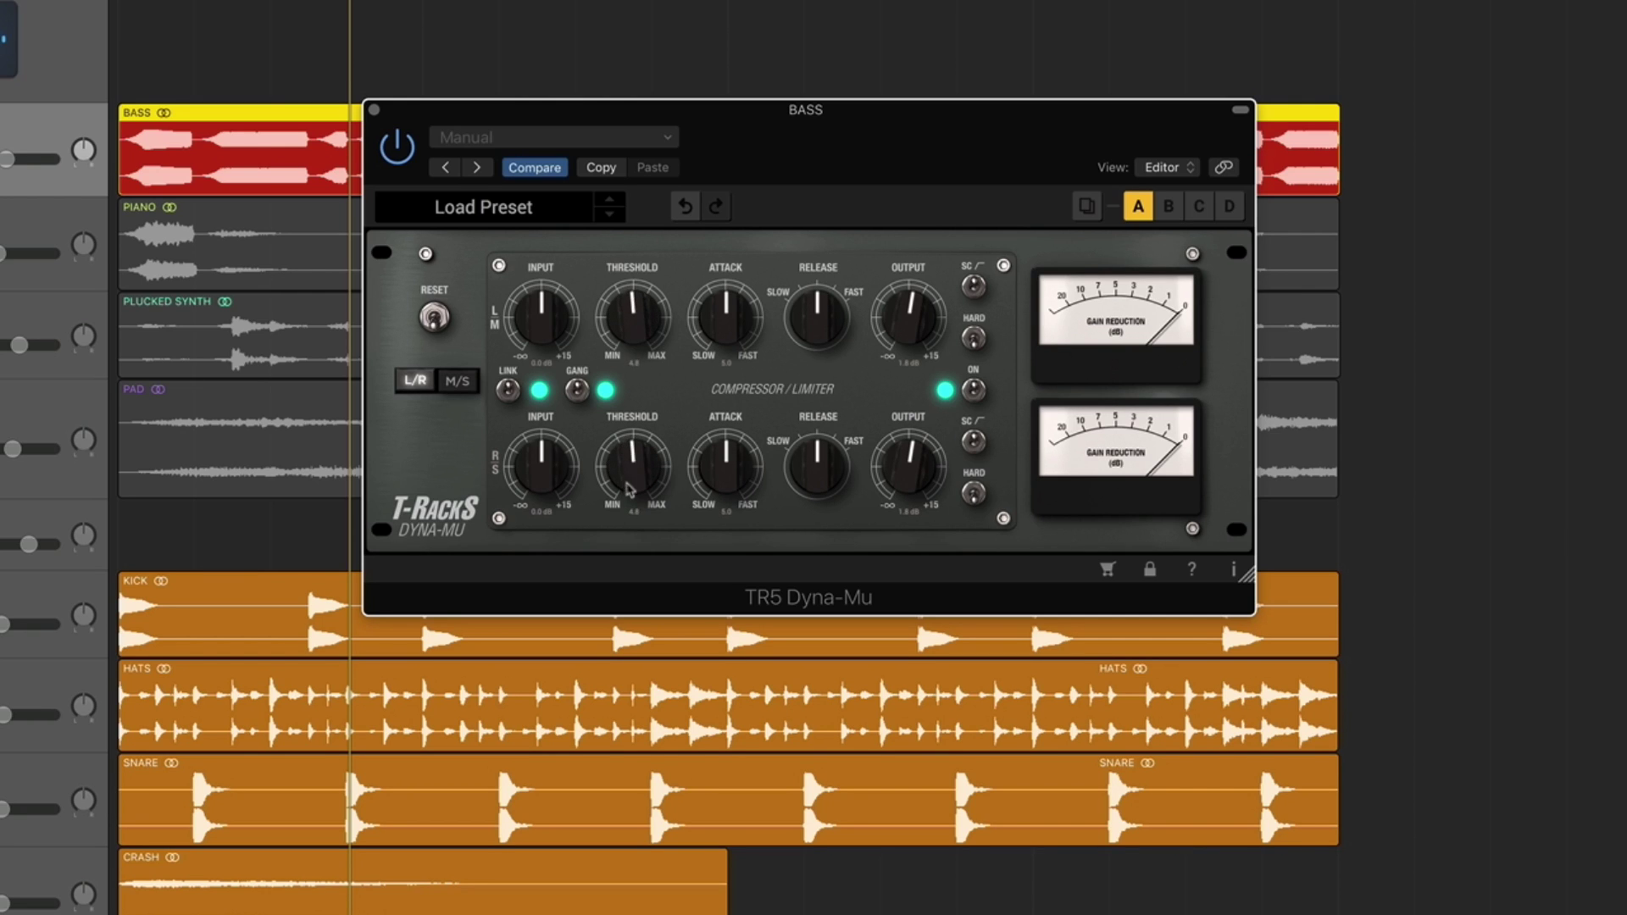
click(579, 391)
mouse_move(632, 328)
mouse_down()
mouse_move(630, 347)
mouse_move(629, 321)
mouse_up()
click(581, 395)
click(458, 382)
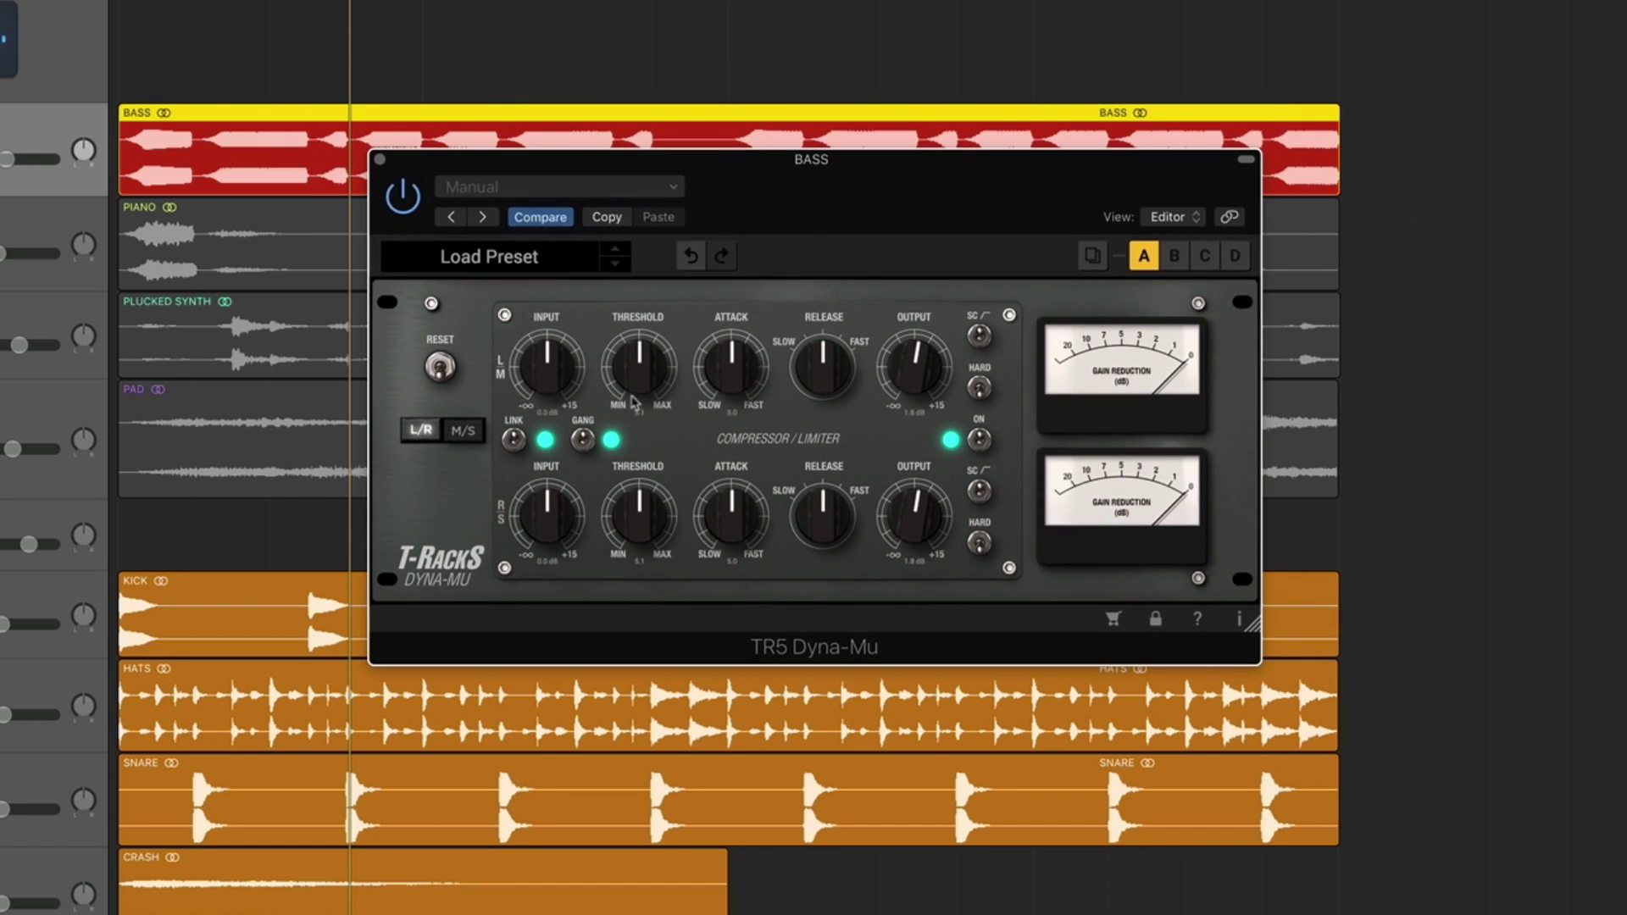
drag(633, 389, 660, 416)
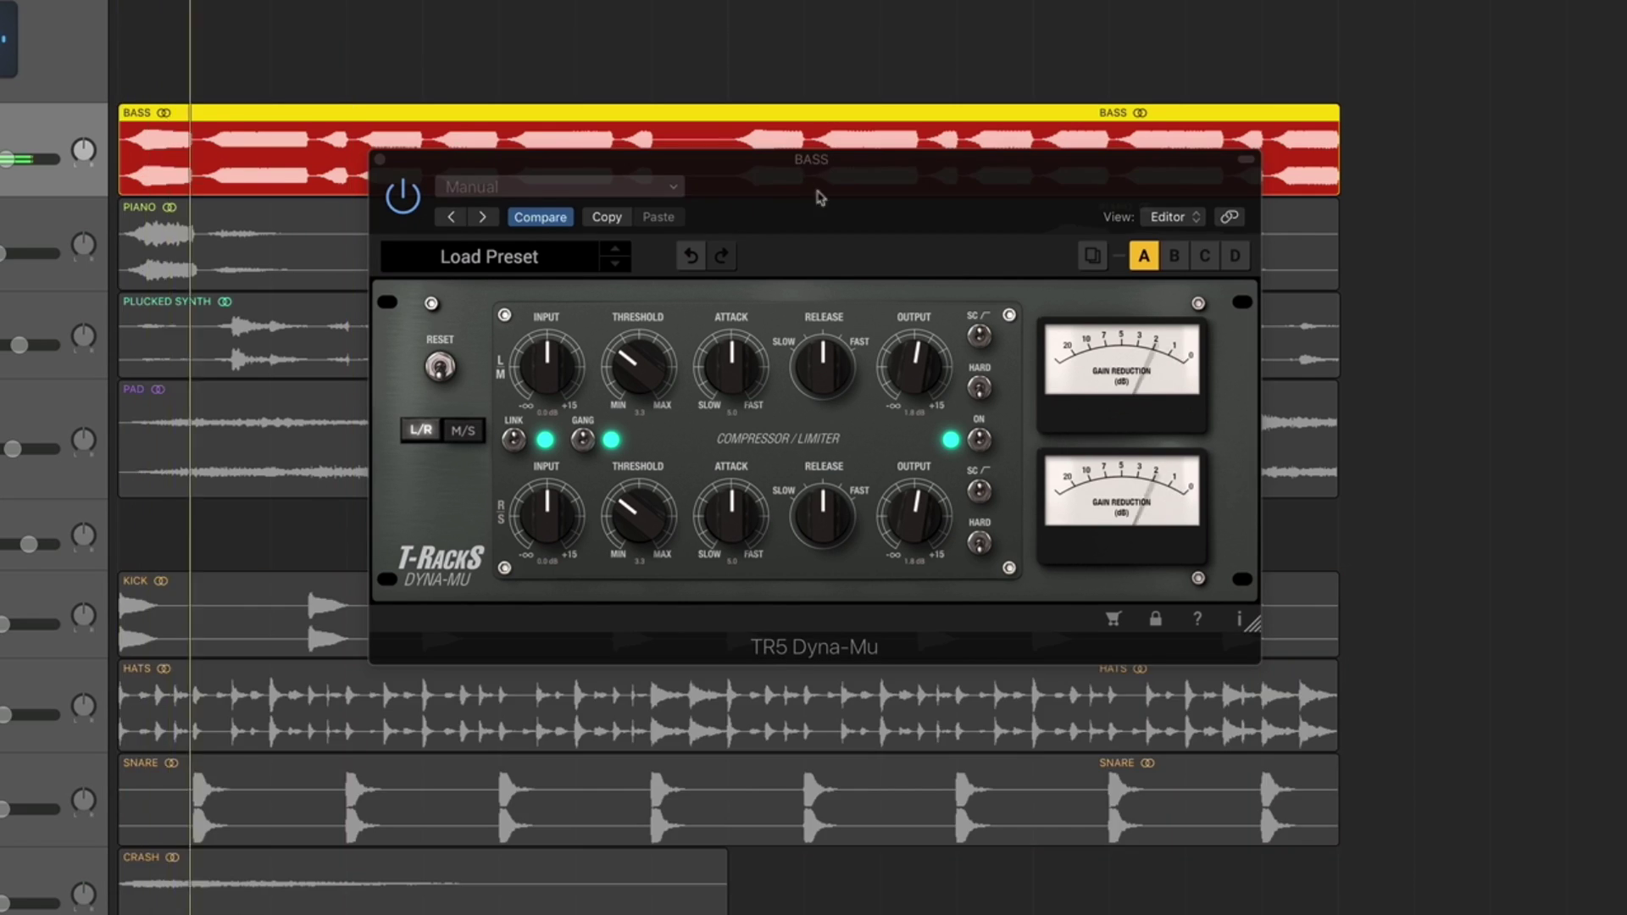
Step: Raise the input drive slightly, lower the output, and compare against bypass
drag(843, 207, 977, 167)
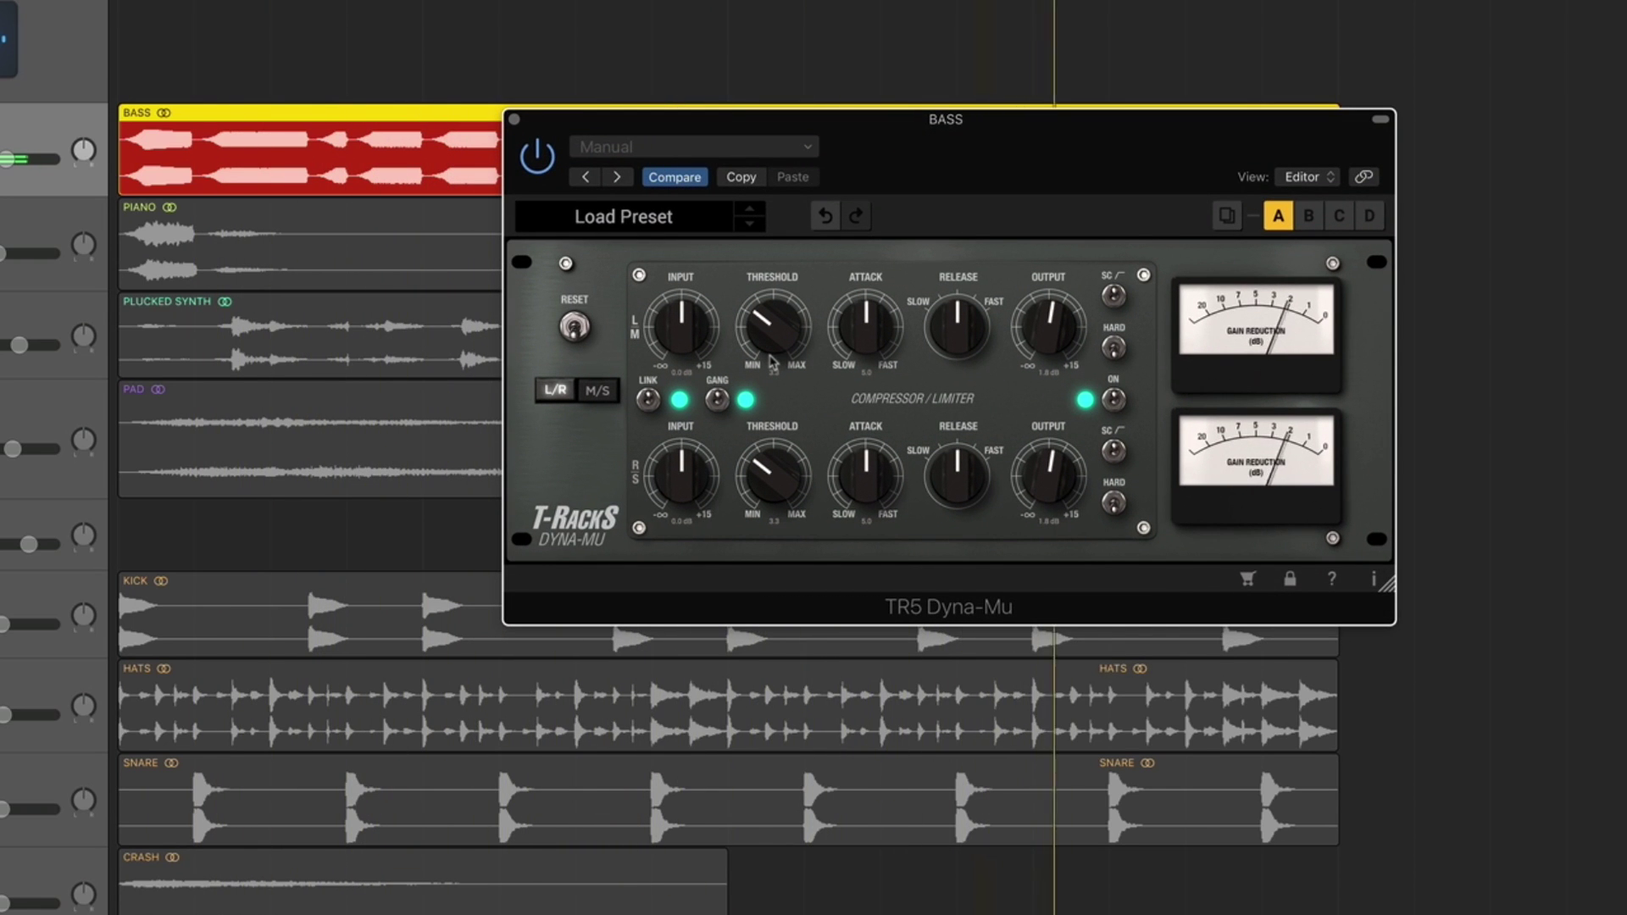
drag(697, 349, 685, 331)
drag(1048, 329, 1047, 341)
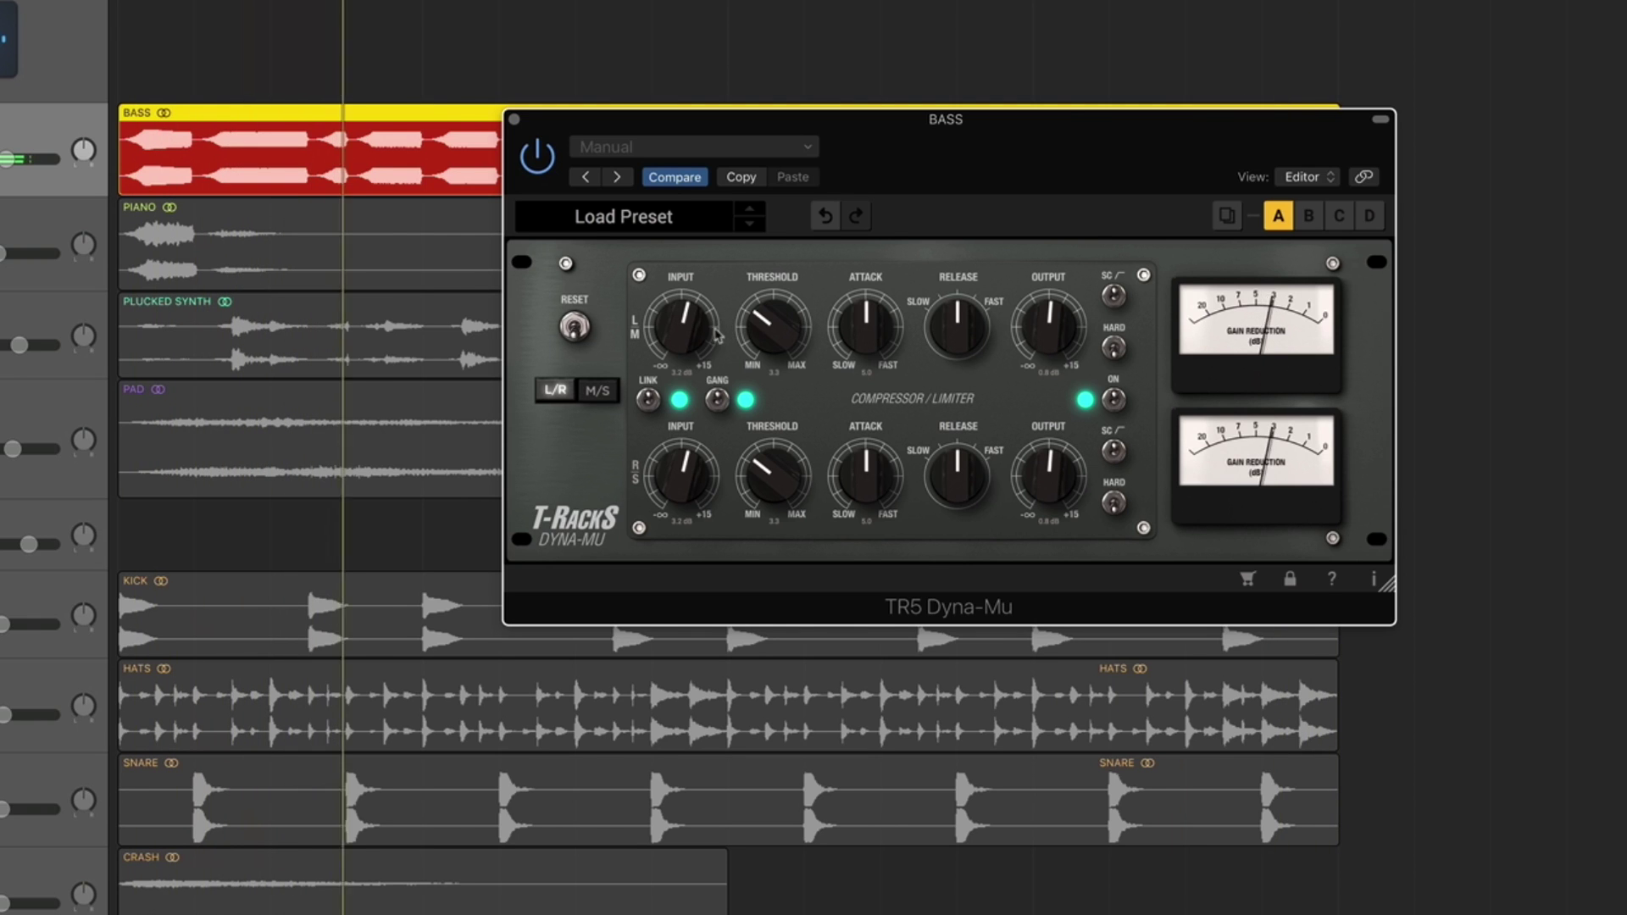
drag(679, 332, 679, 344)
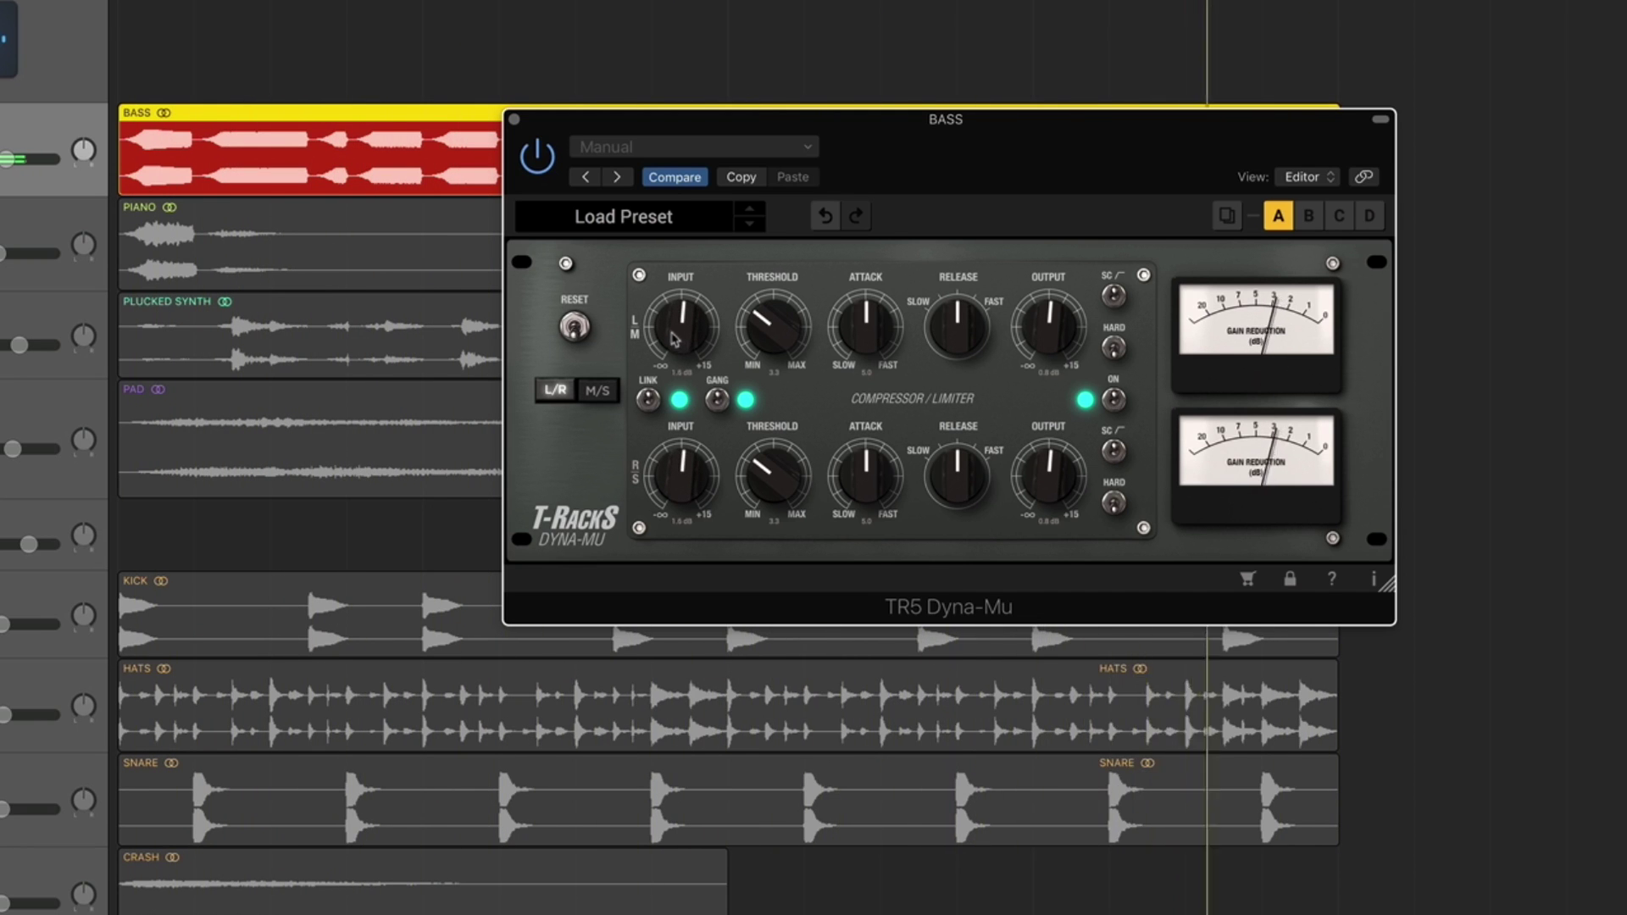
click(536, 161)
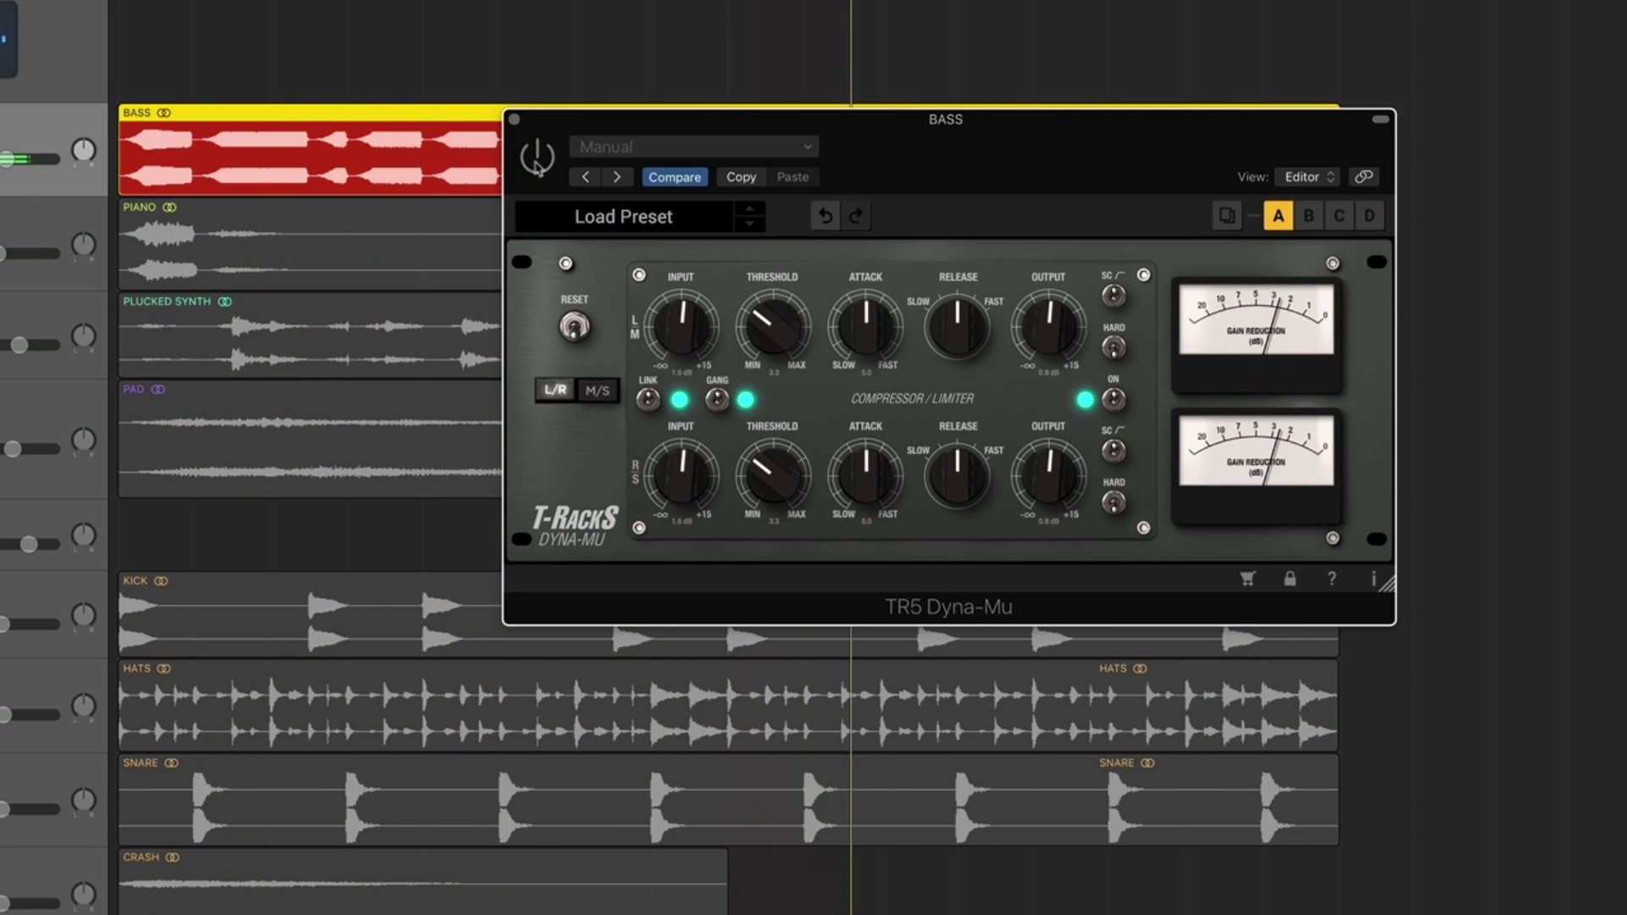
click(537, 161)
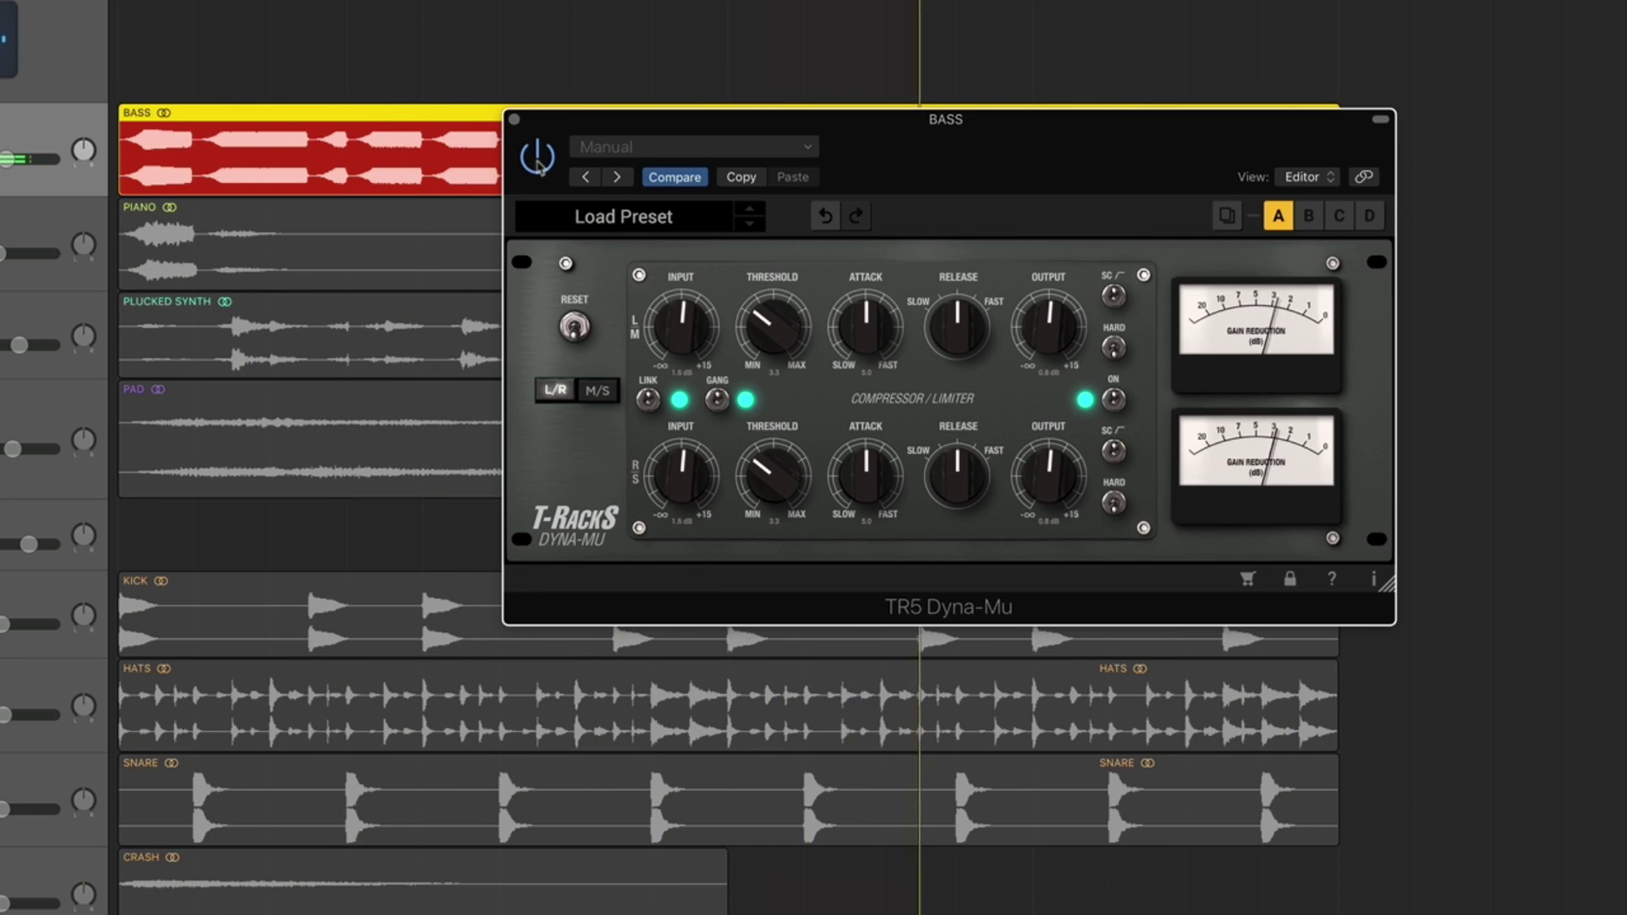
drag(929, 119, 1019, 256)
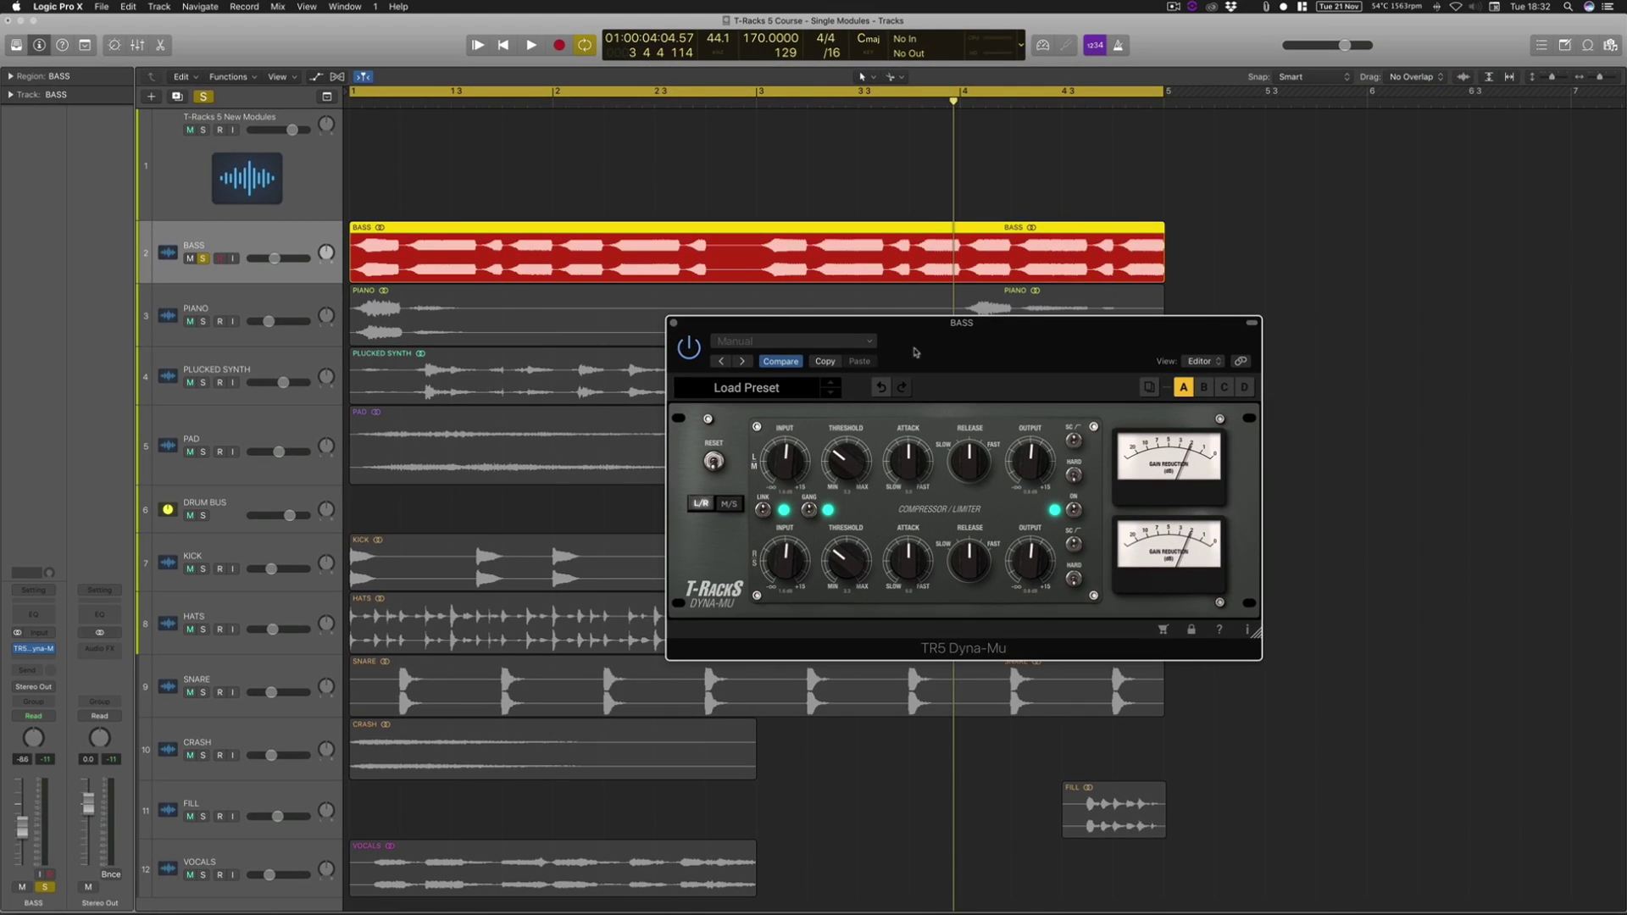
Step: Turn off all soloing and play the full mix with the bass compressor window reopened
drag(606, 260, 592, 241)
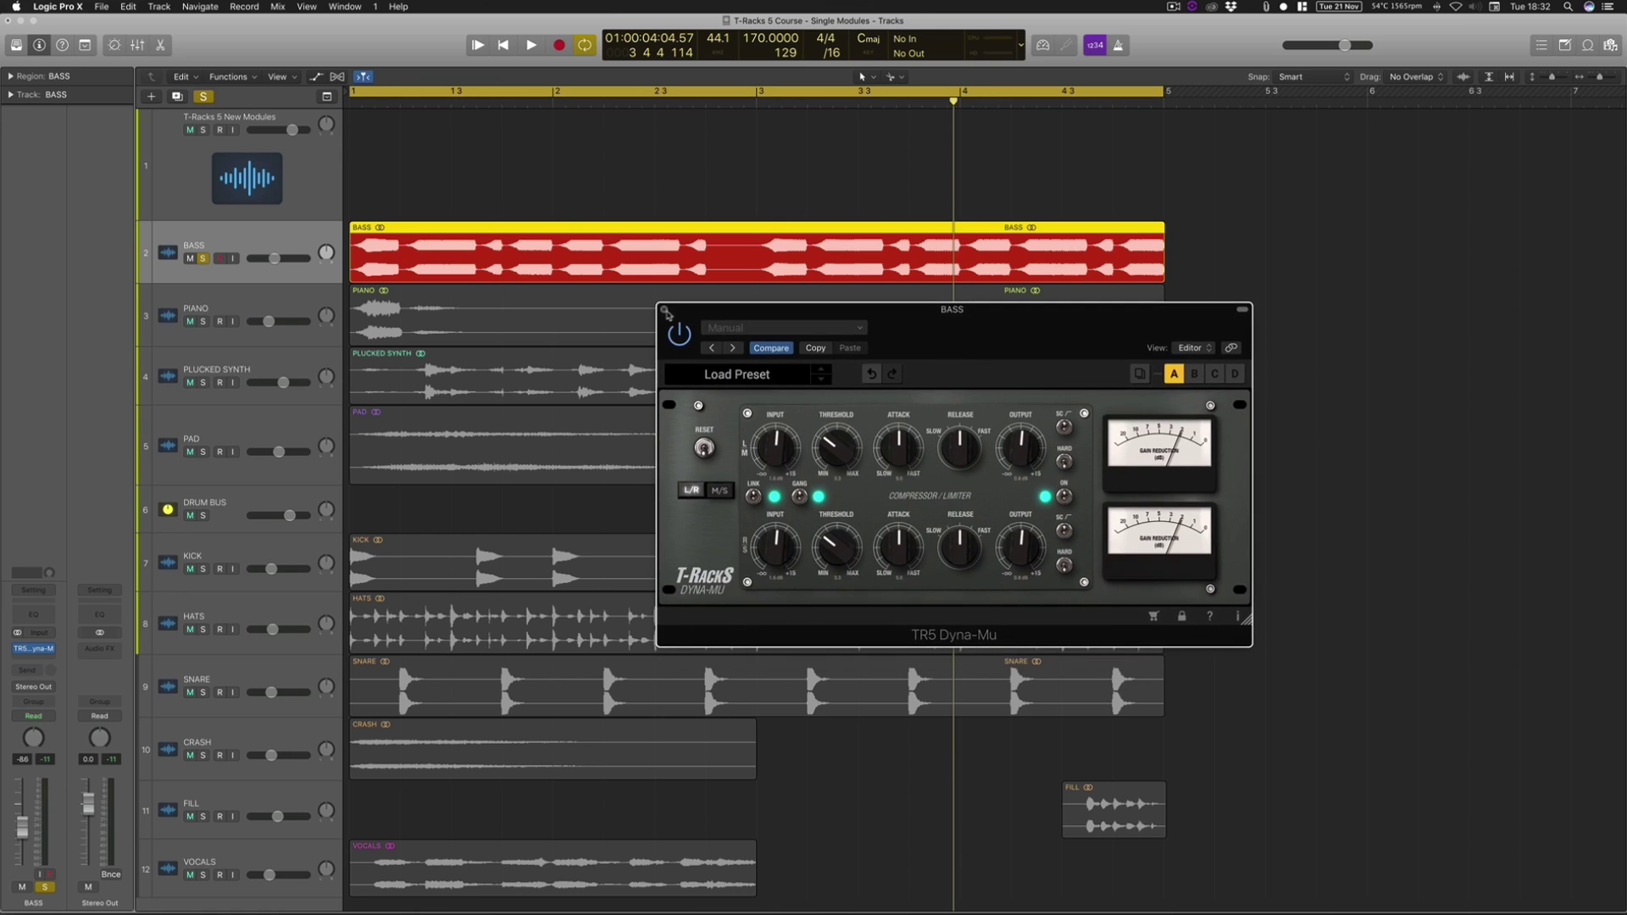
click(665, 311)
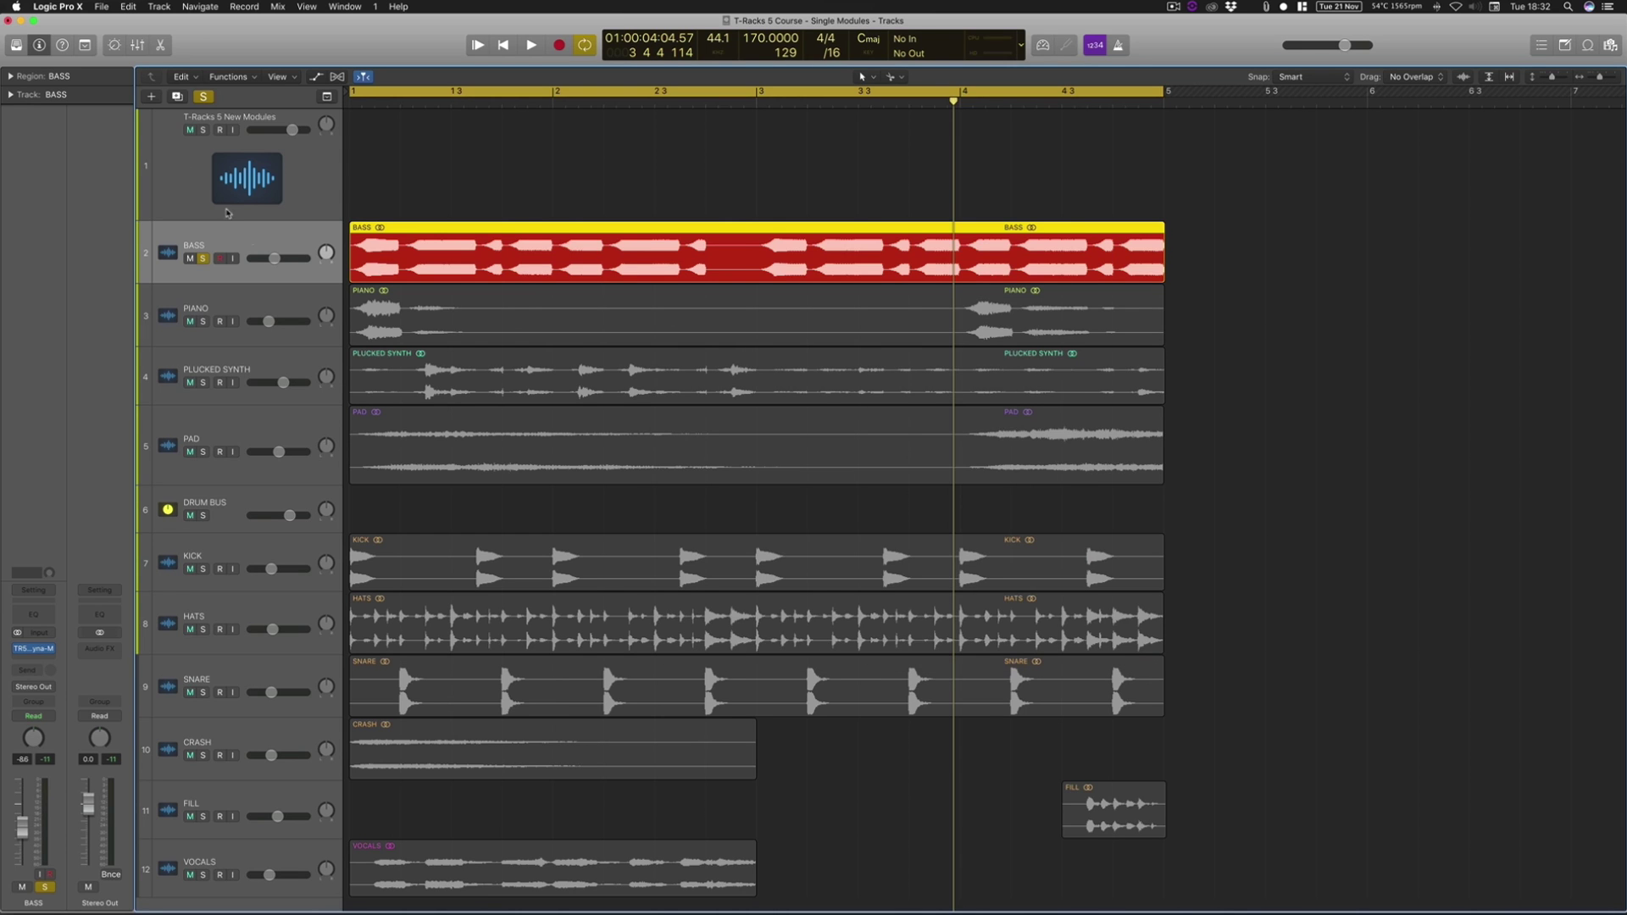
click(204, 96)
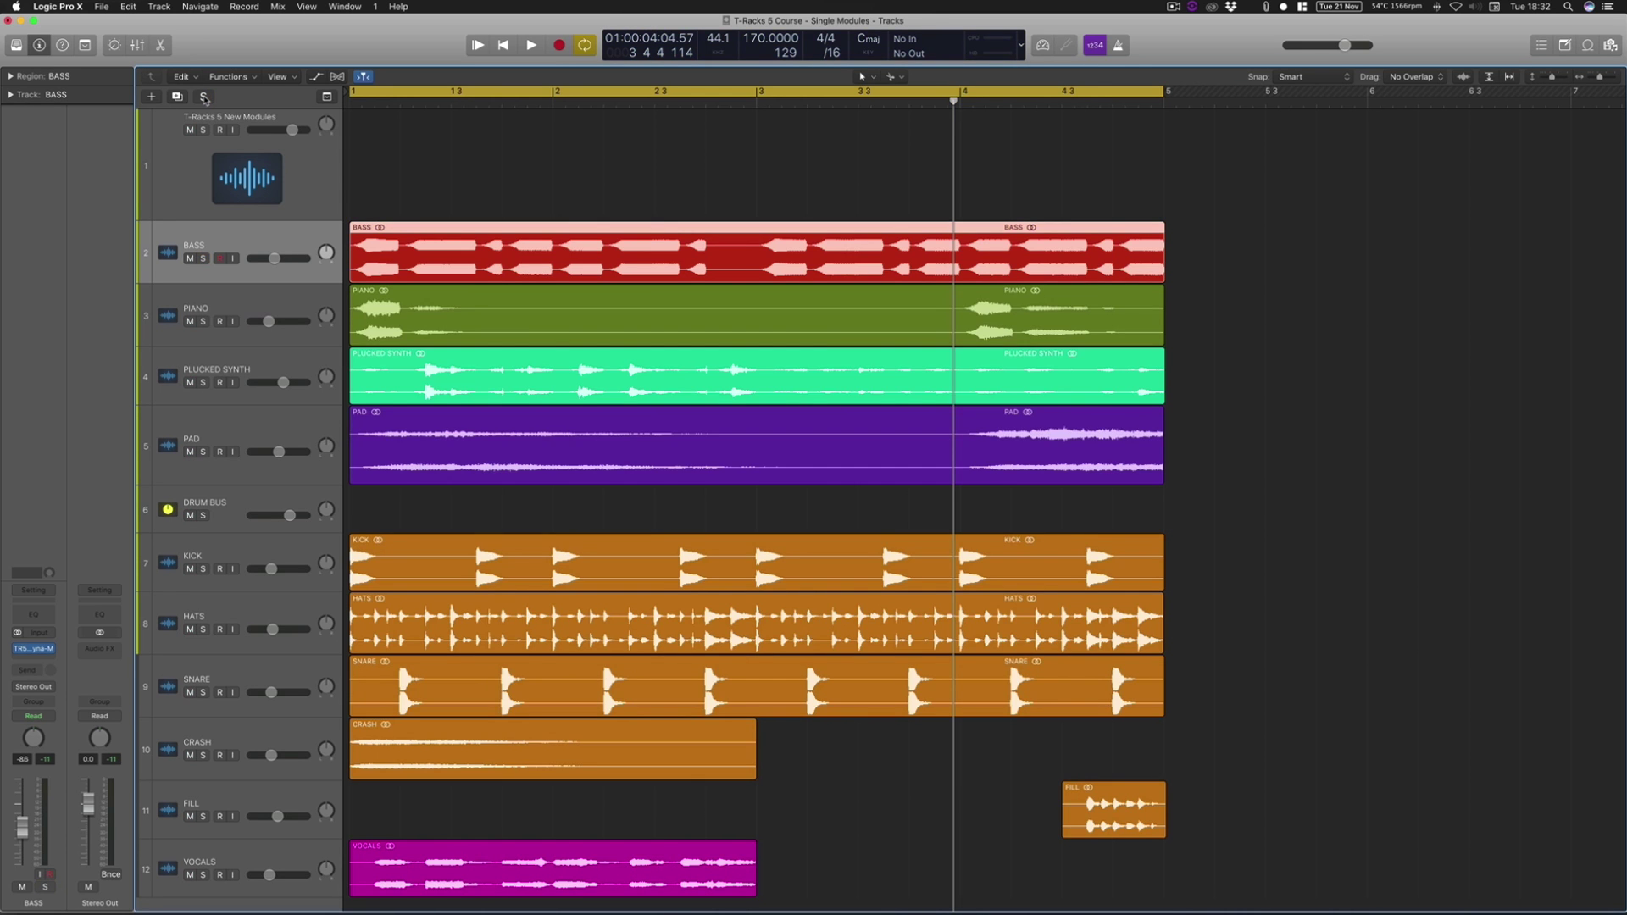
key(space)
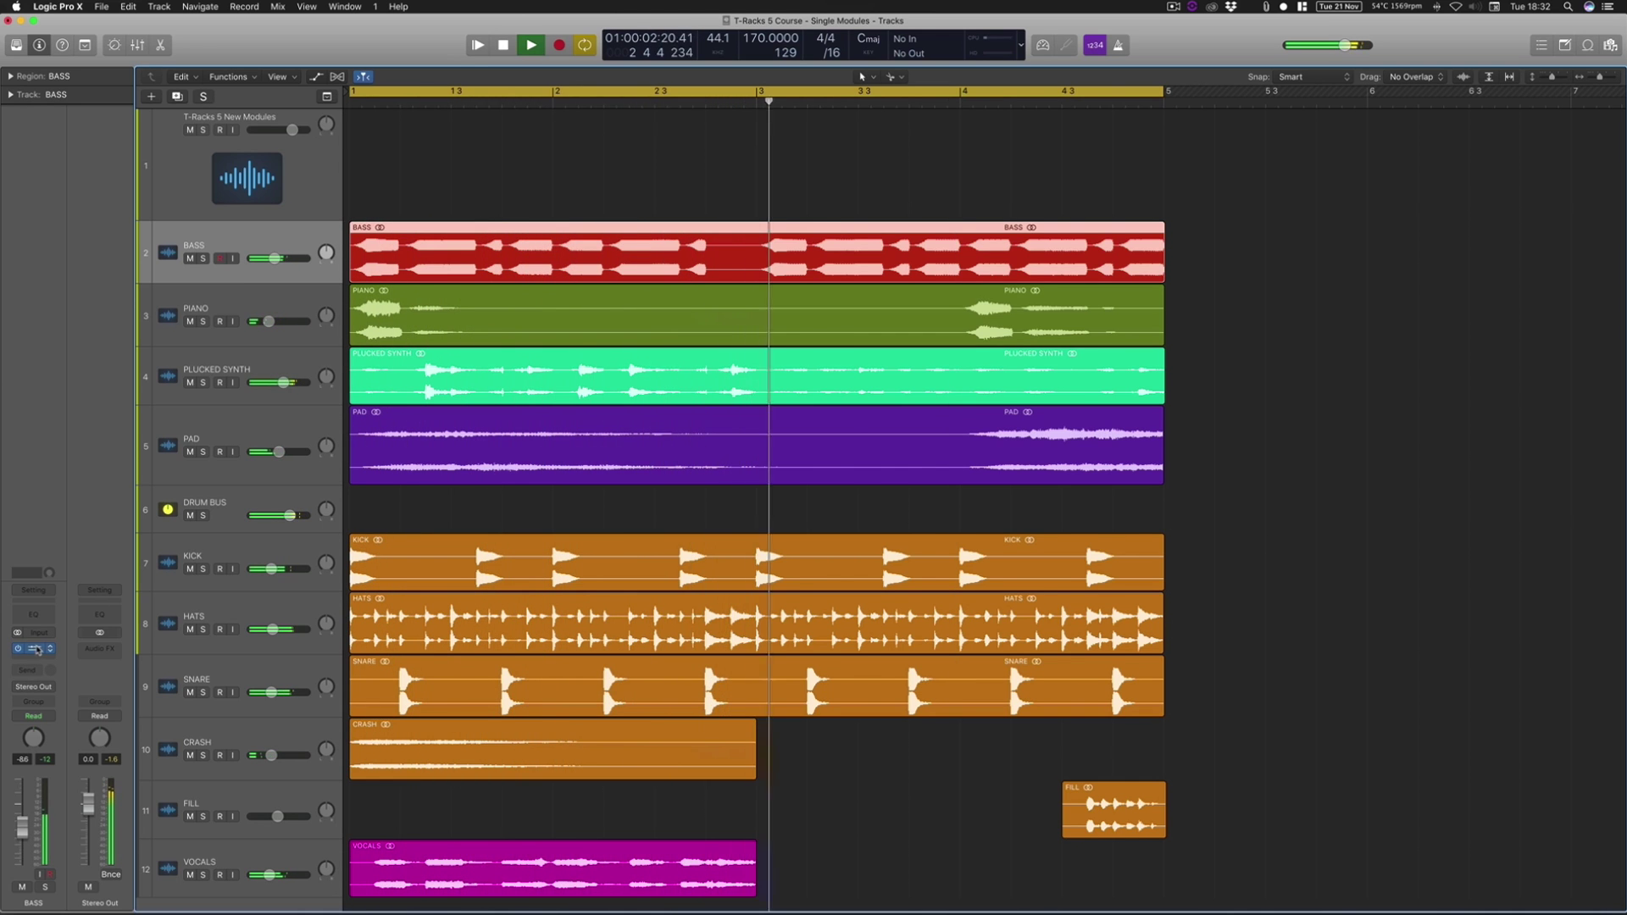
key(v)
drag(735, 323, 742, 284)
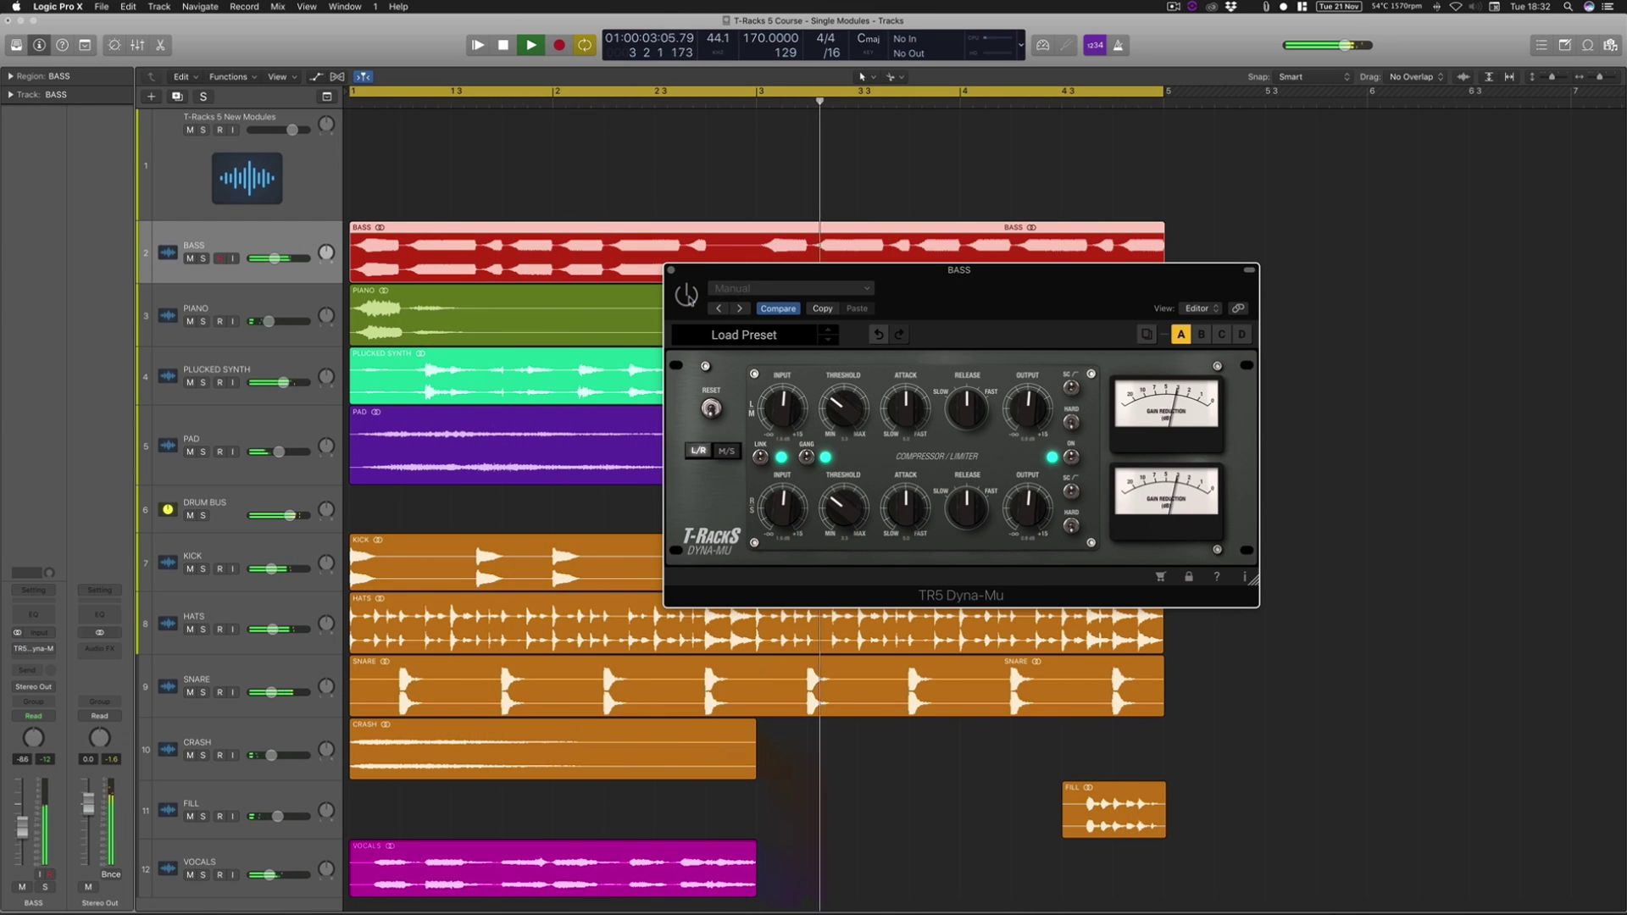
key(space)
Step: Close the bass compressor window and select the PLUCKED SYNTH track
drag(983, 270, 973, 303)
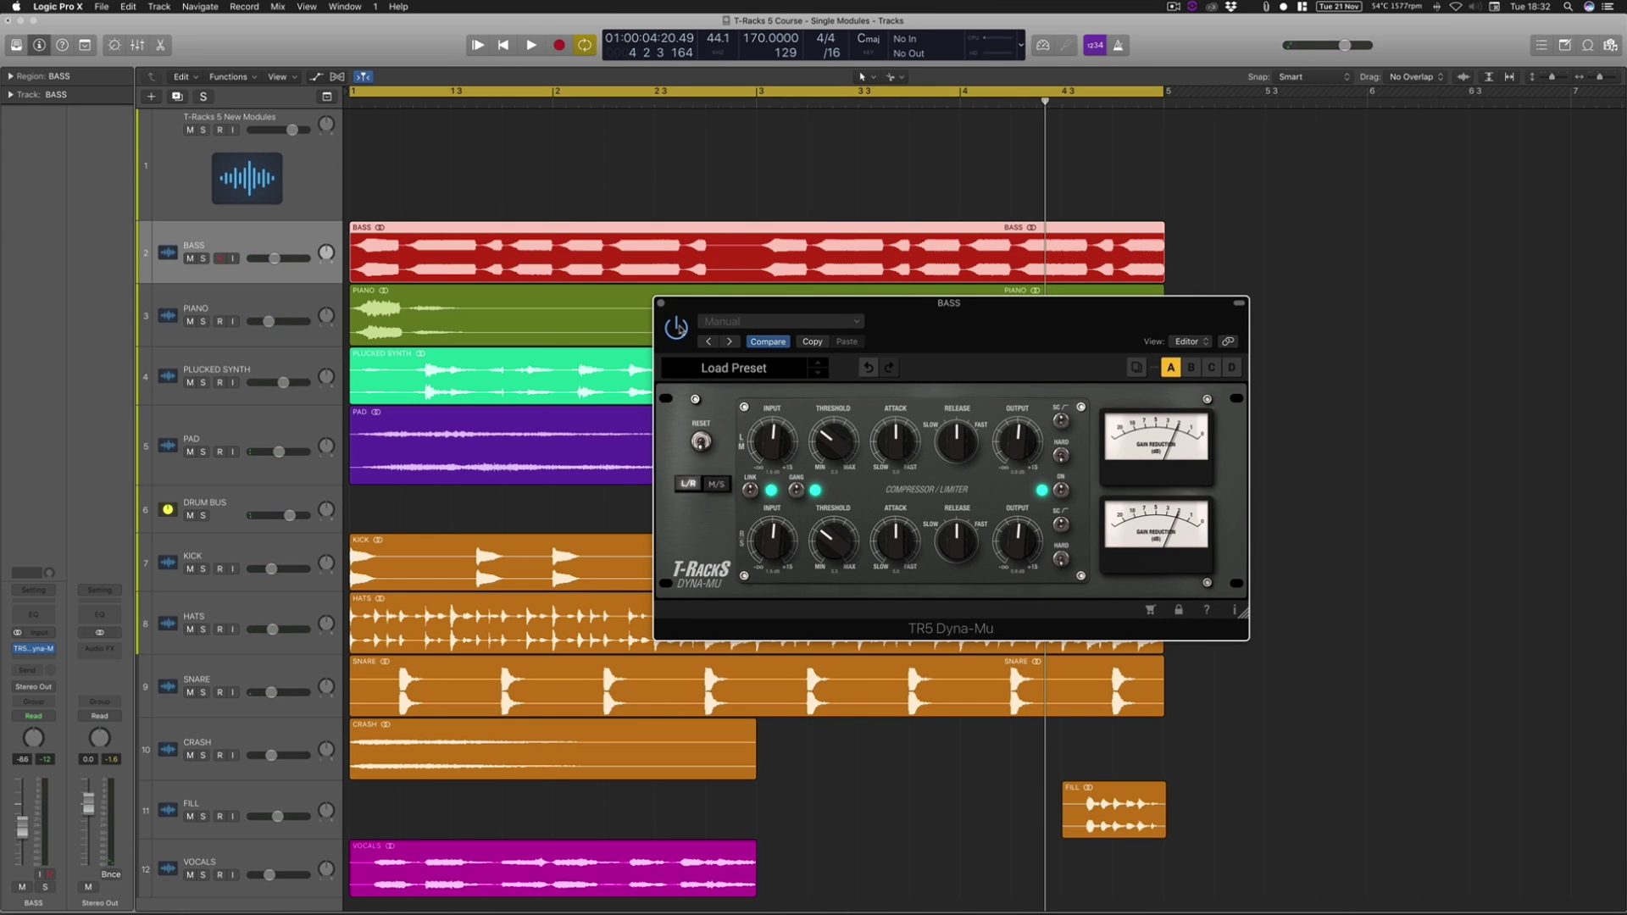
drag(678, 328, 612, 301)
click(596, 276)
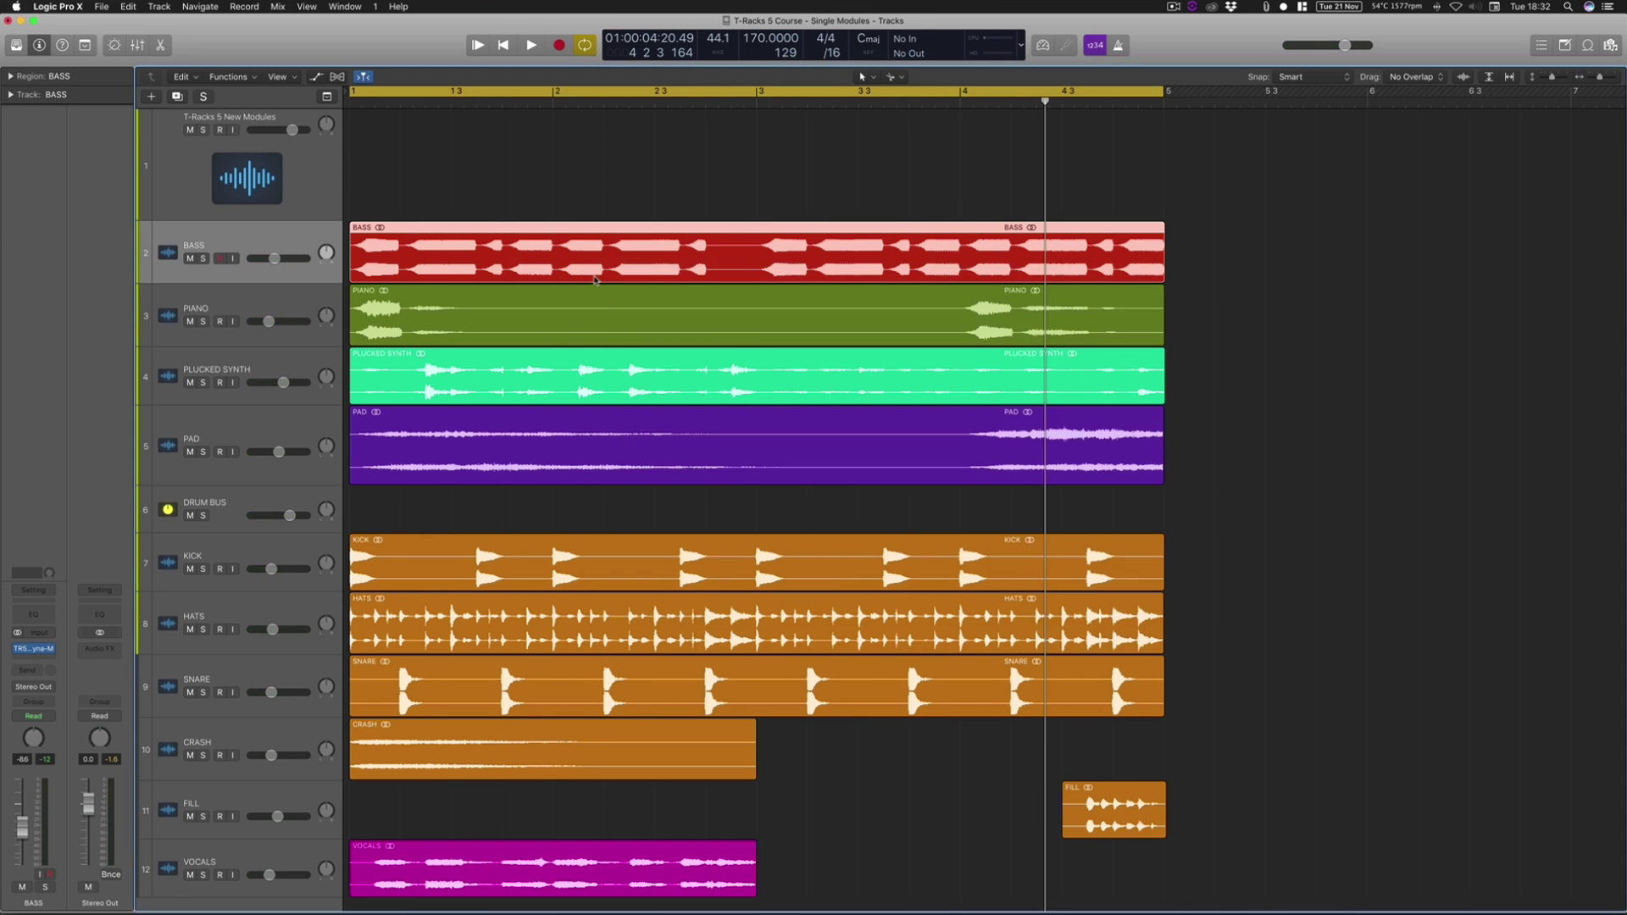
click(268, 369)
Step: Solo PLUCKED SYNTH and insert the stereo TR5 EQual from IK Multimedia
click(203, 383)
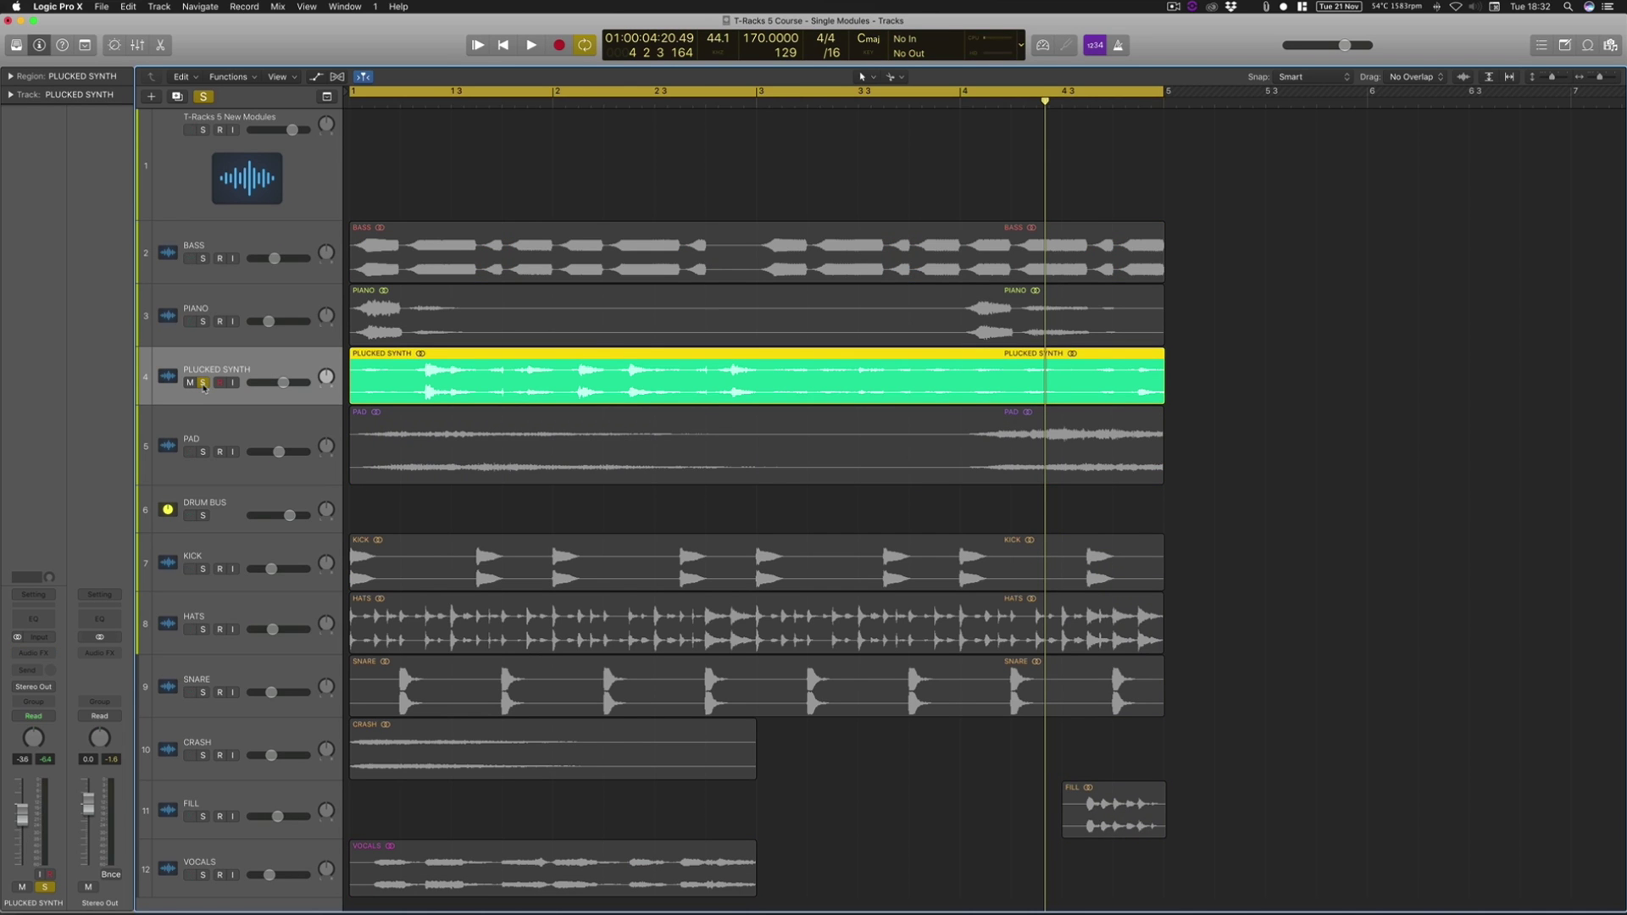
click(33, 654)
mouse_move(89, 887)
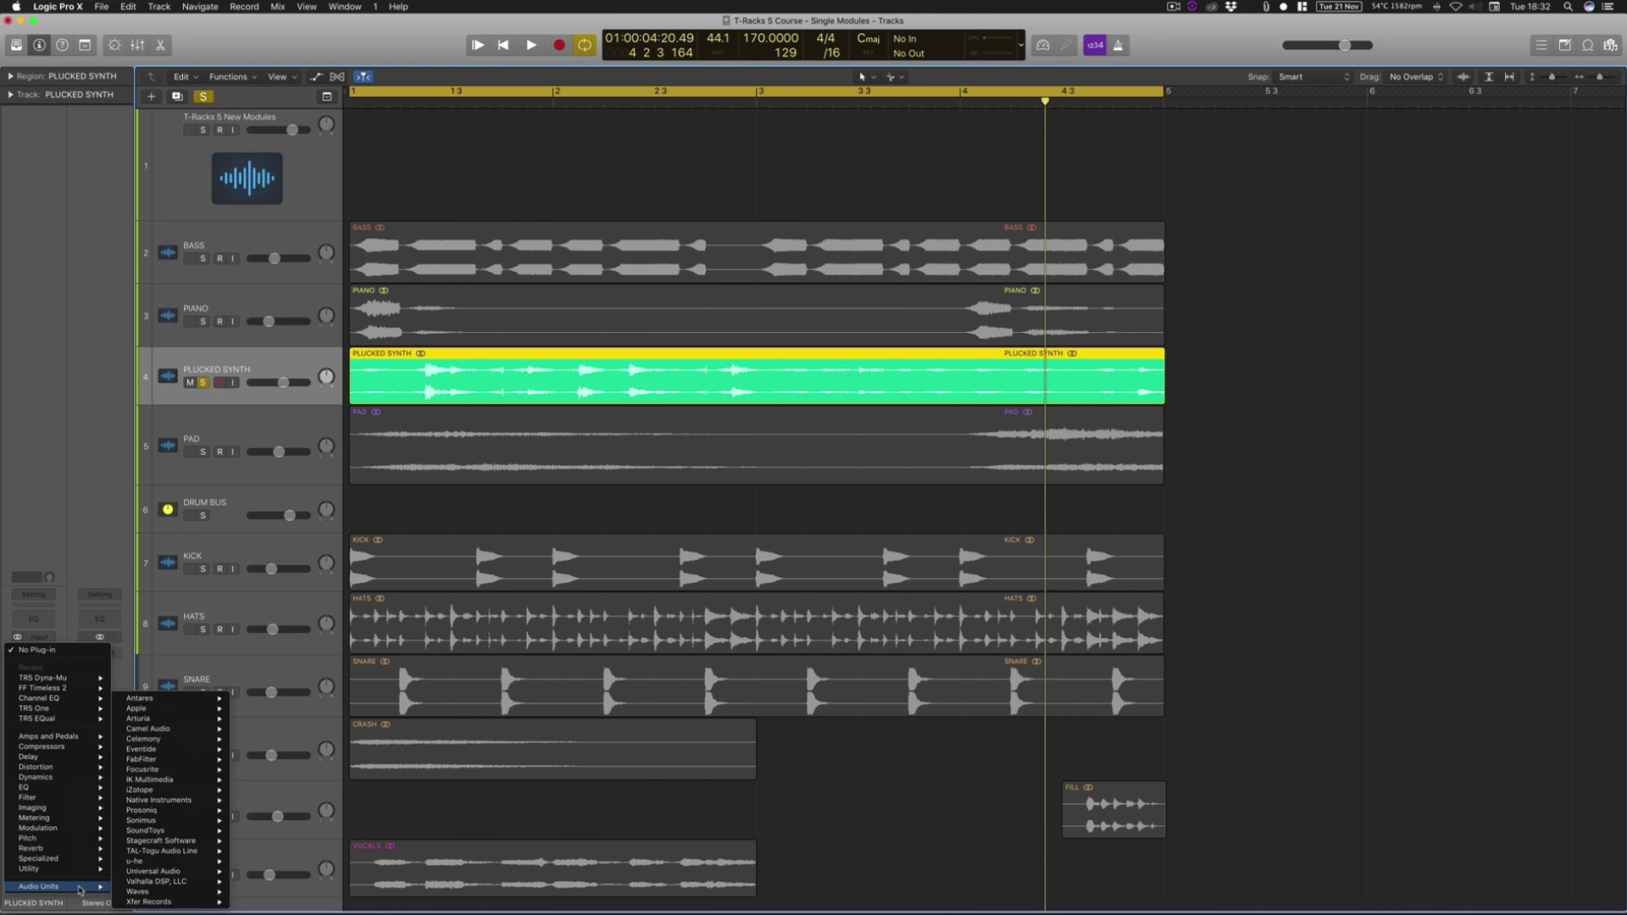
mouse_move(190, 781)
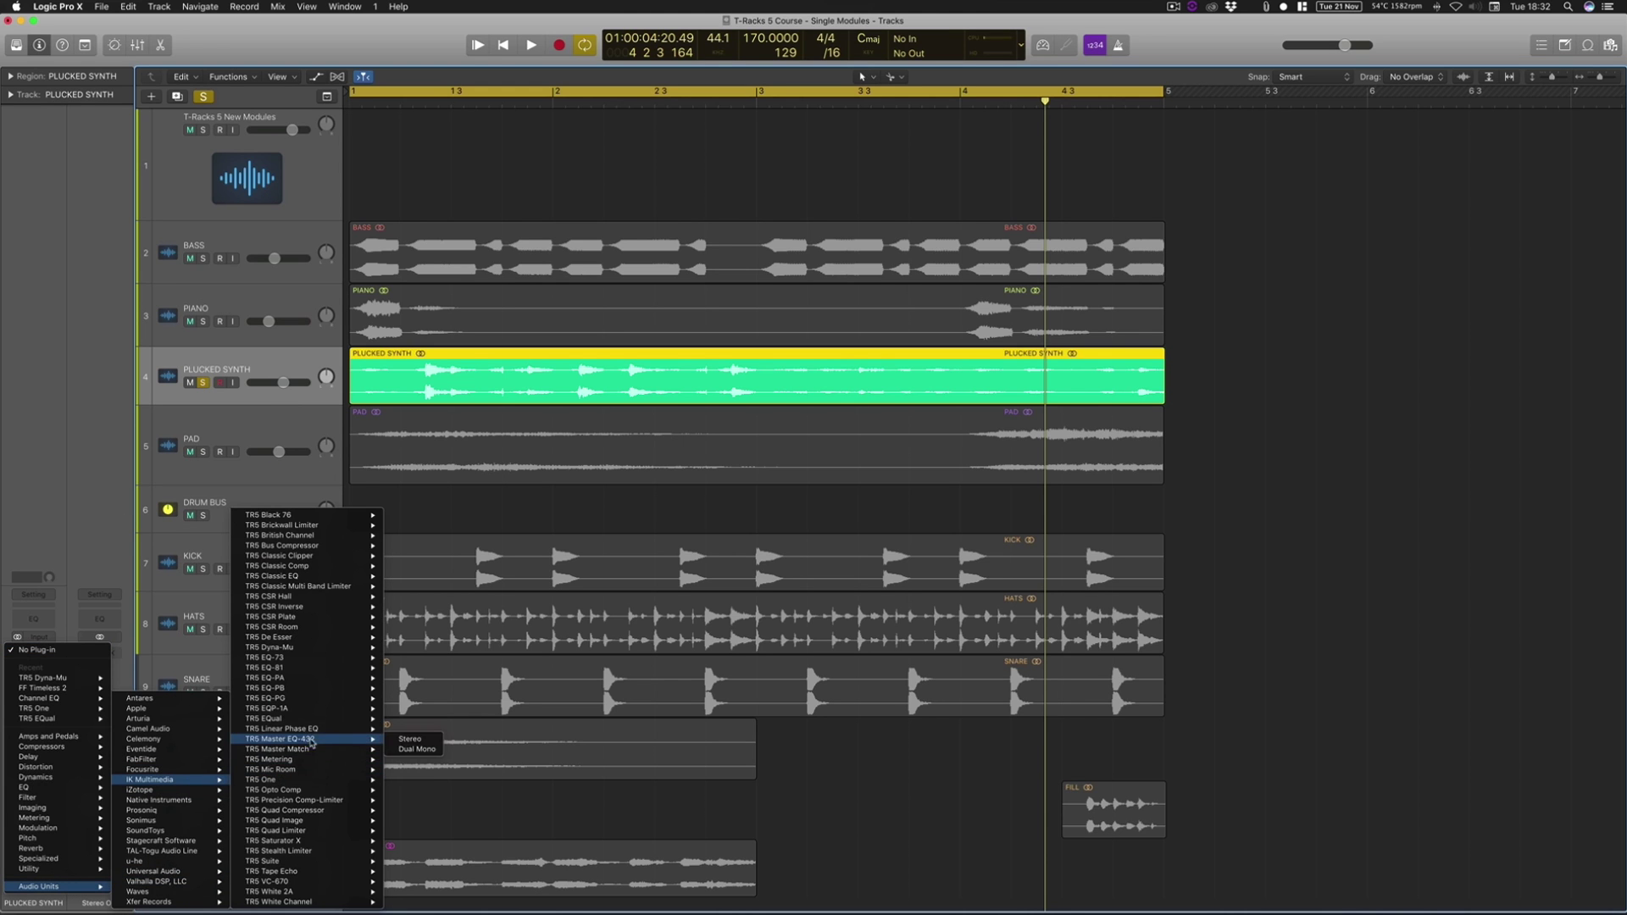
mouse_move(332, 726)
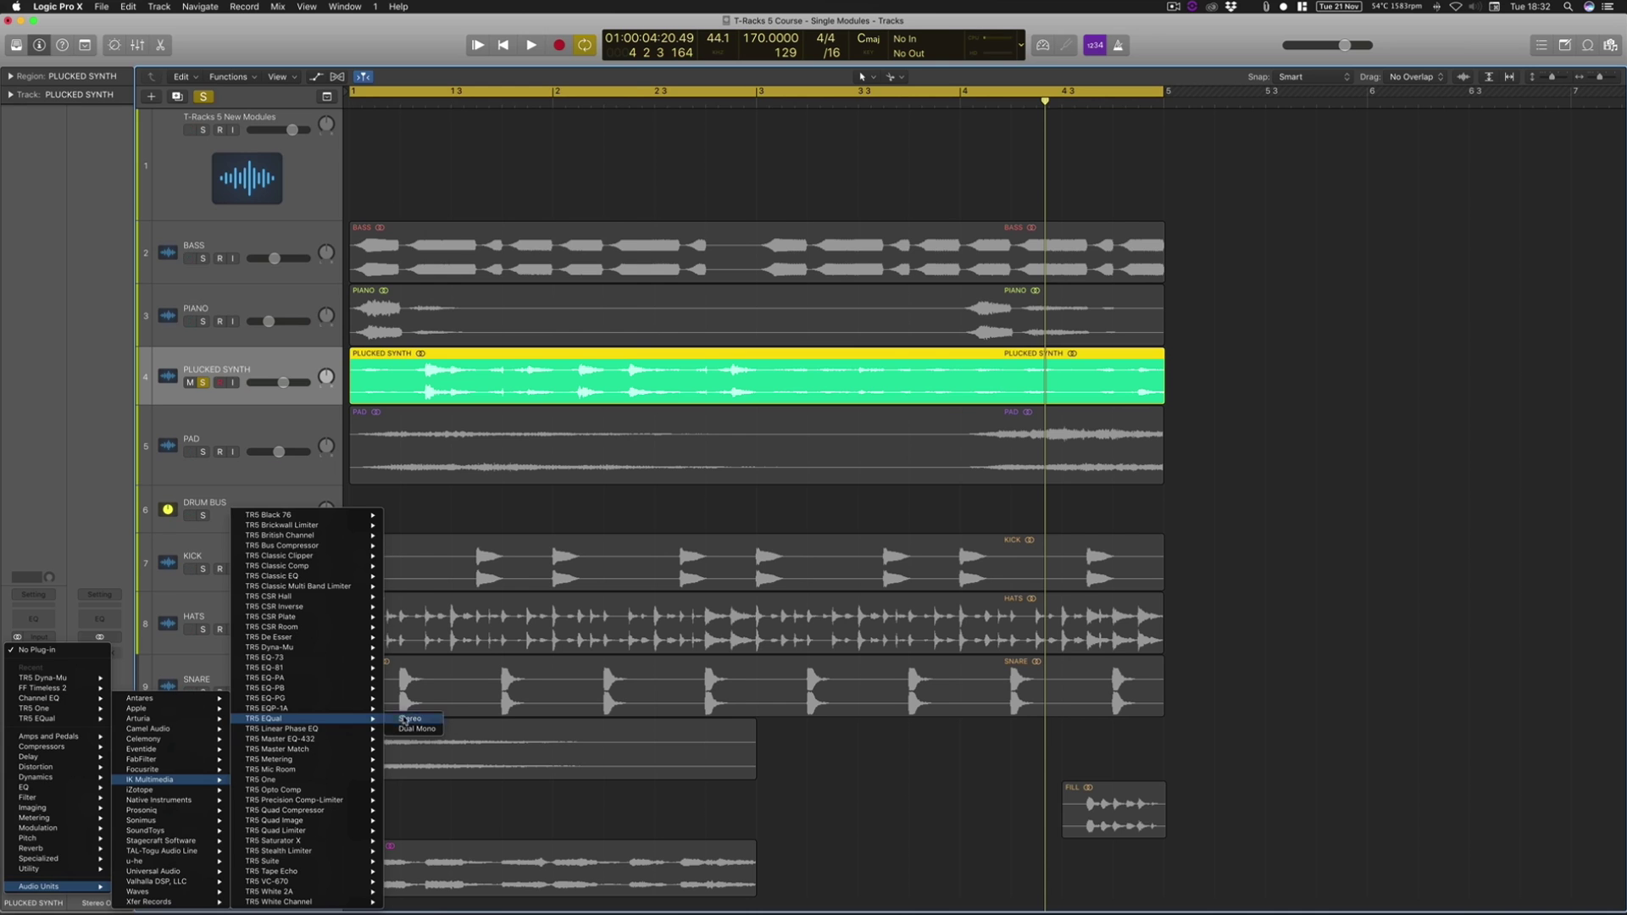
click(407, 719)
Step: Set up a high boost around 3 kHz and a small cut band, then compare with bypass
drag(337, 73, 722, 246)
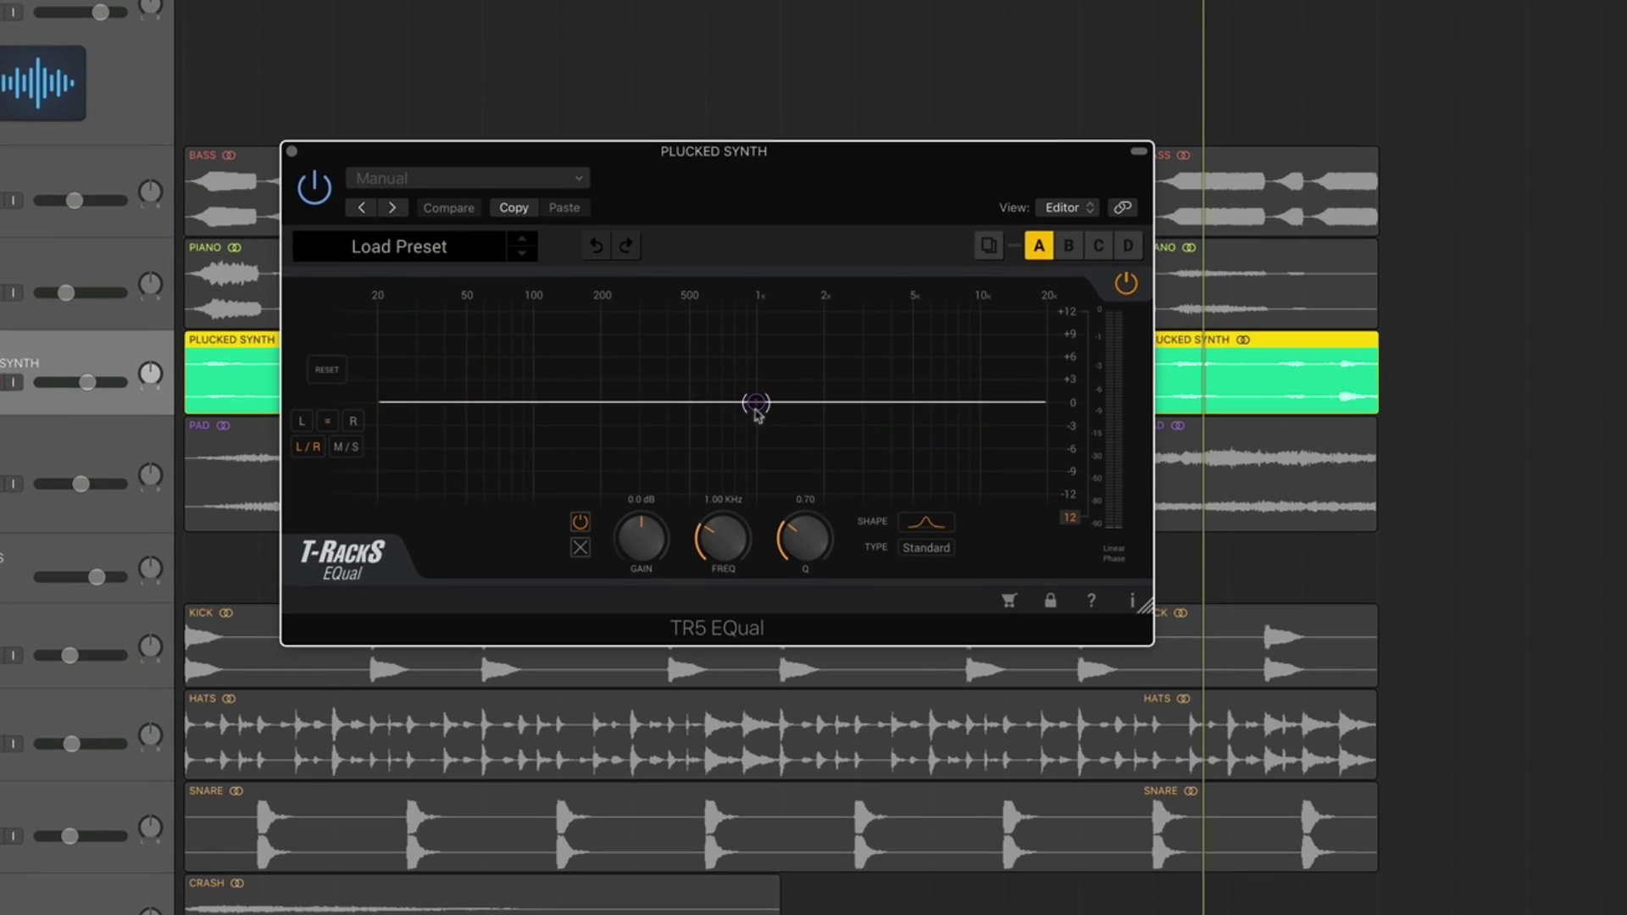
drag(741, 396, 864, 384)
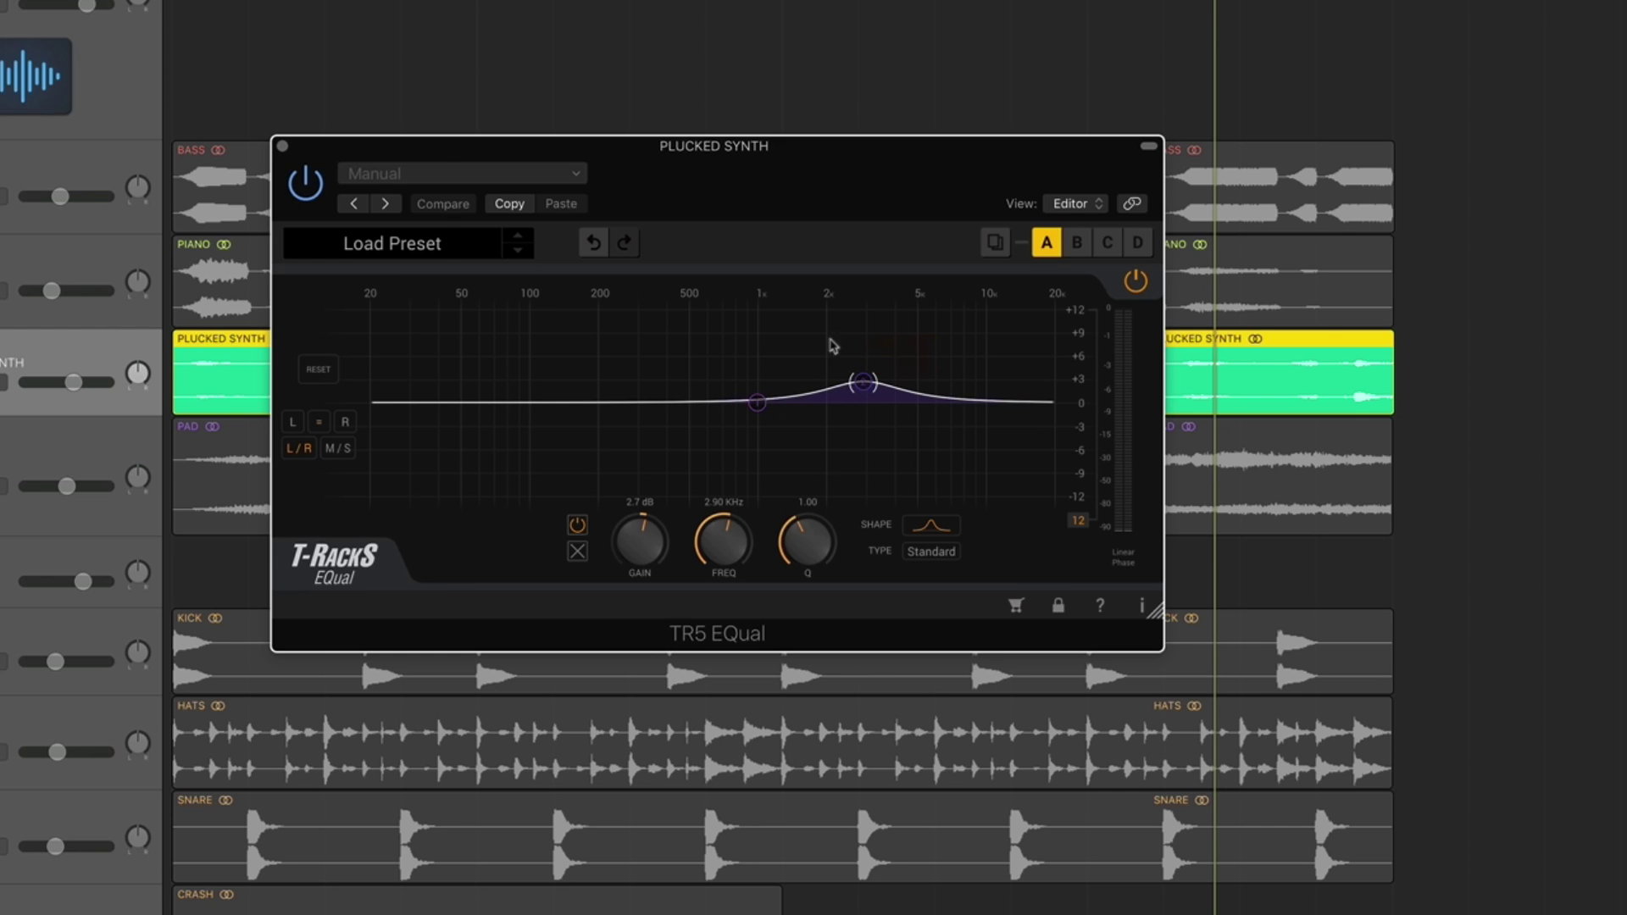
drag(812, 171, 1174, 141)
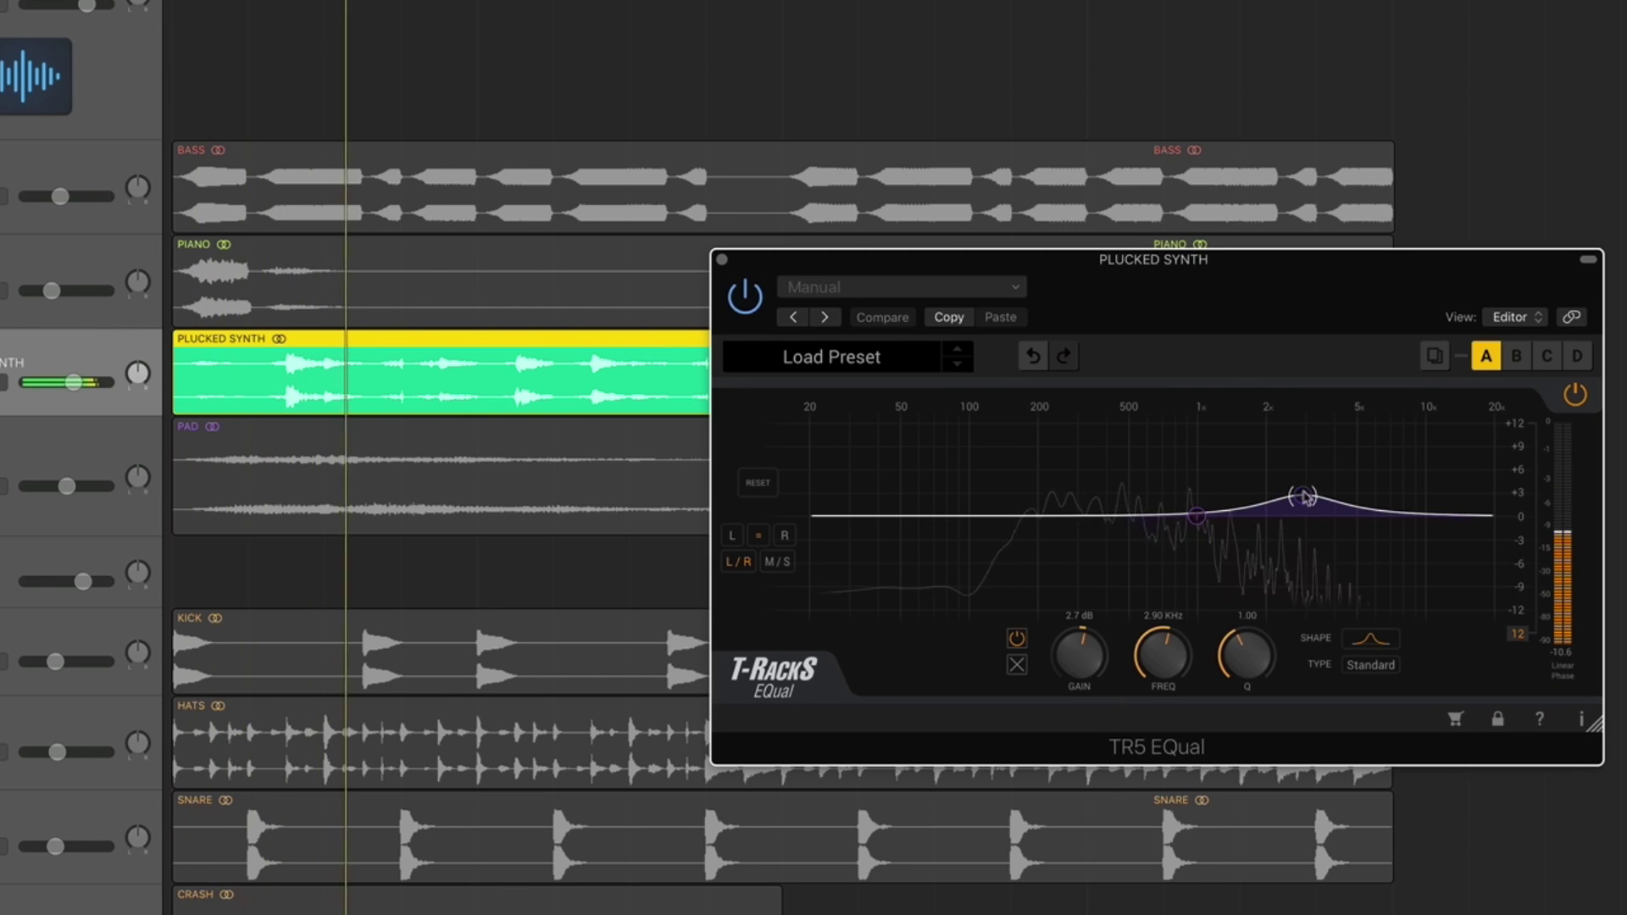
mouse_move(1302, 496)
mouse_down()
mouse_move(1273, 456)
mouse_move(1226, 462)
mouse_move(1332, 466)
mouse_move(1320, 475)
mouse_up()
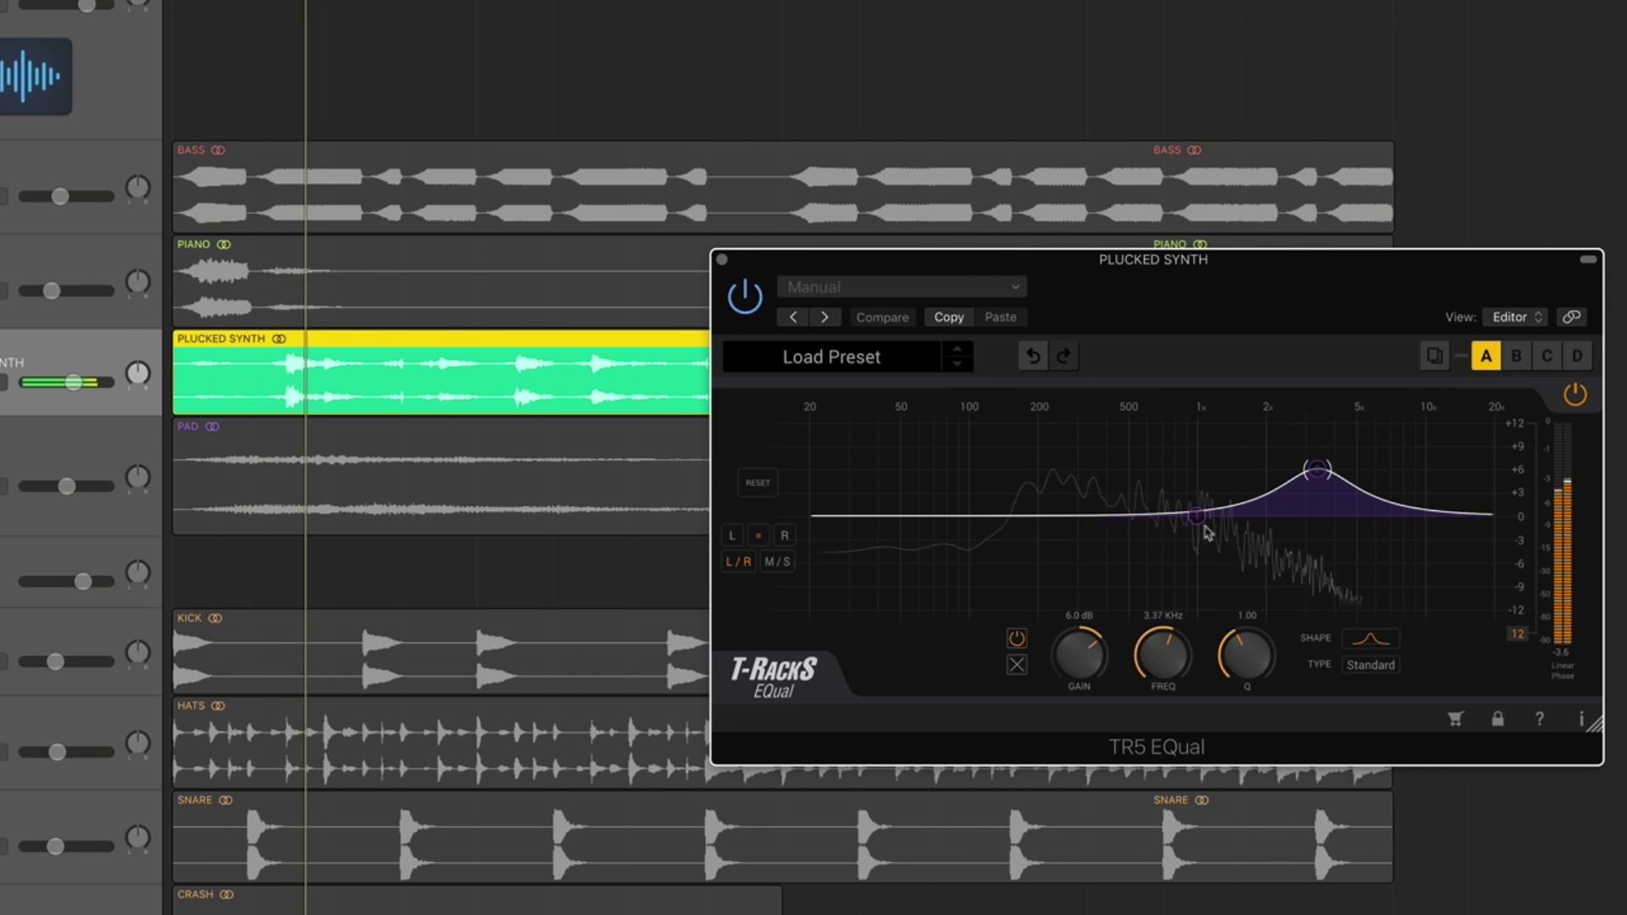
drag(1196, 515, 1172, 531)
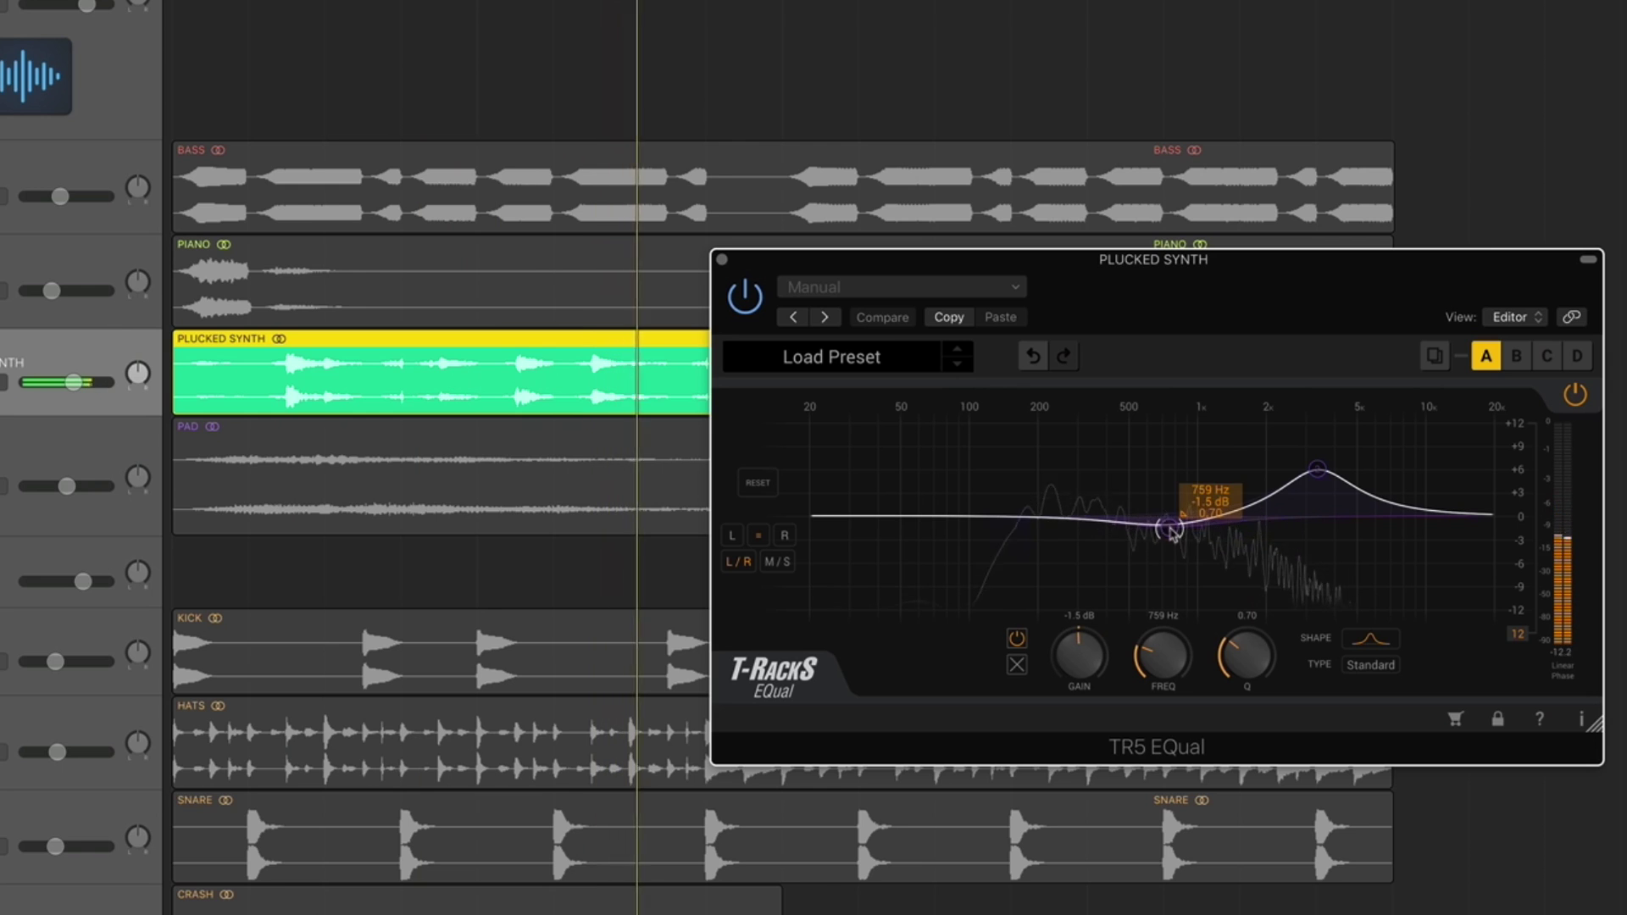
click(744, 298)
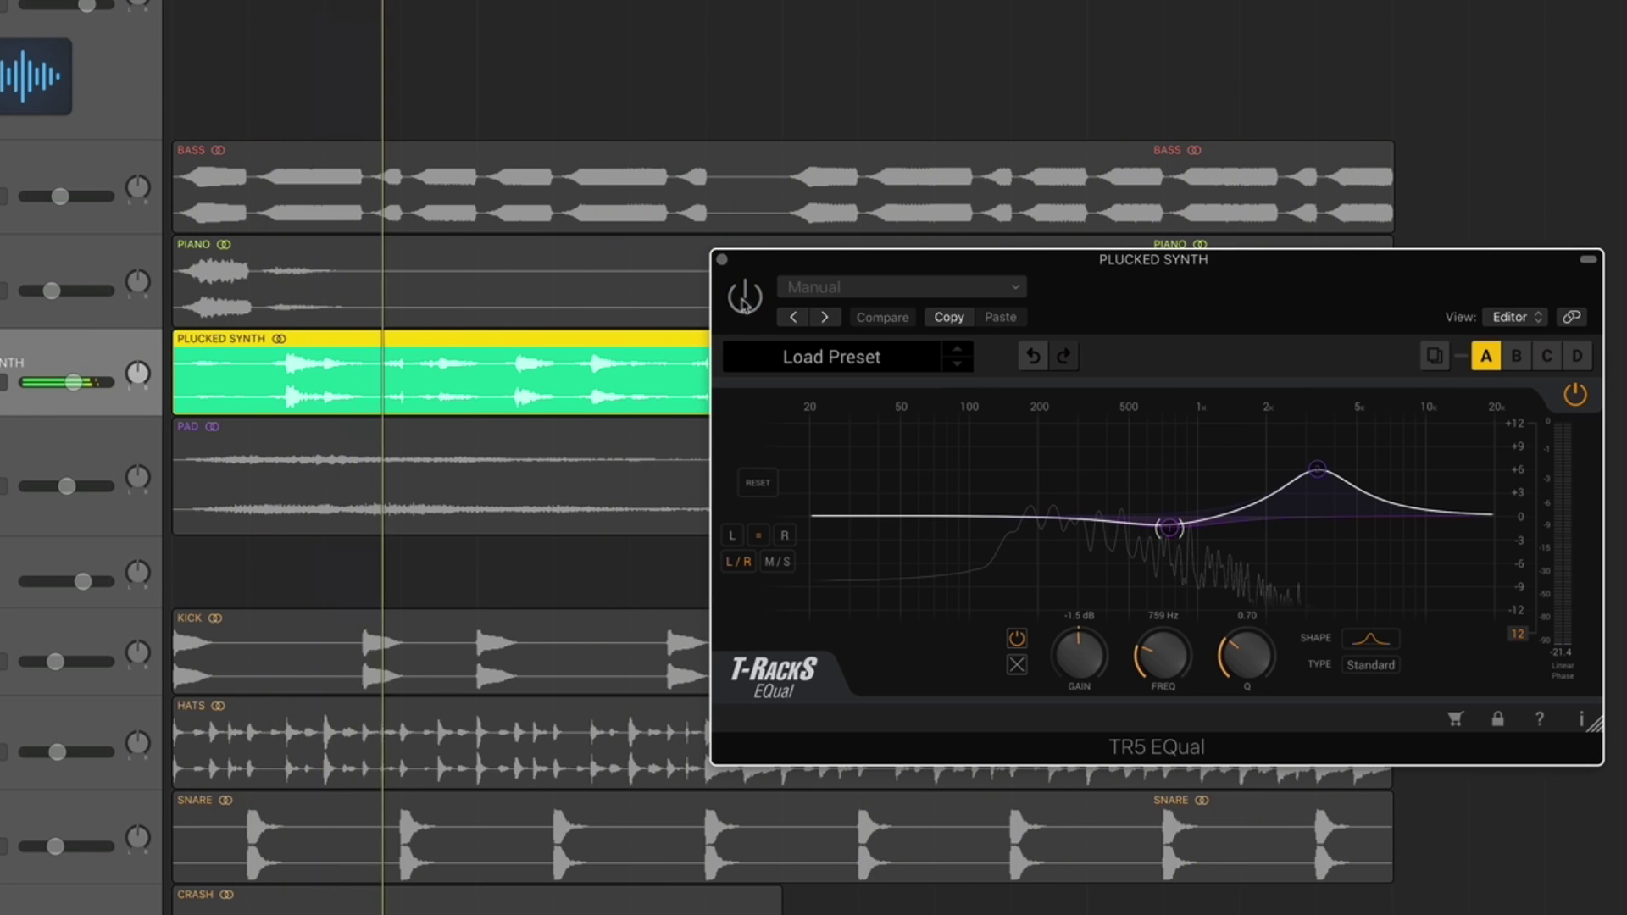
click(743, 299)
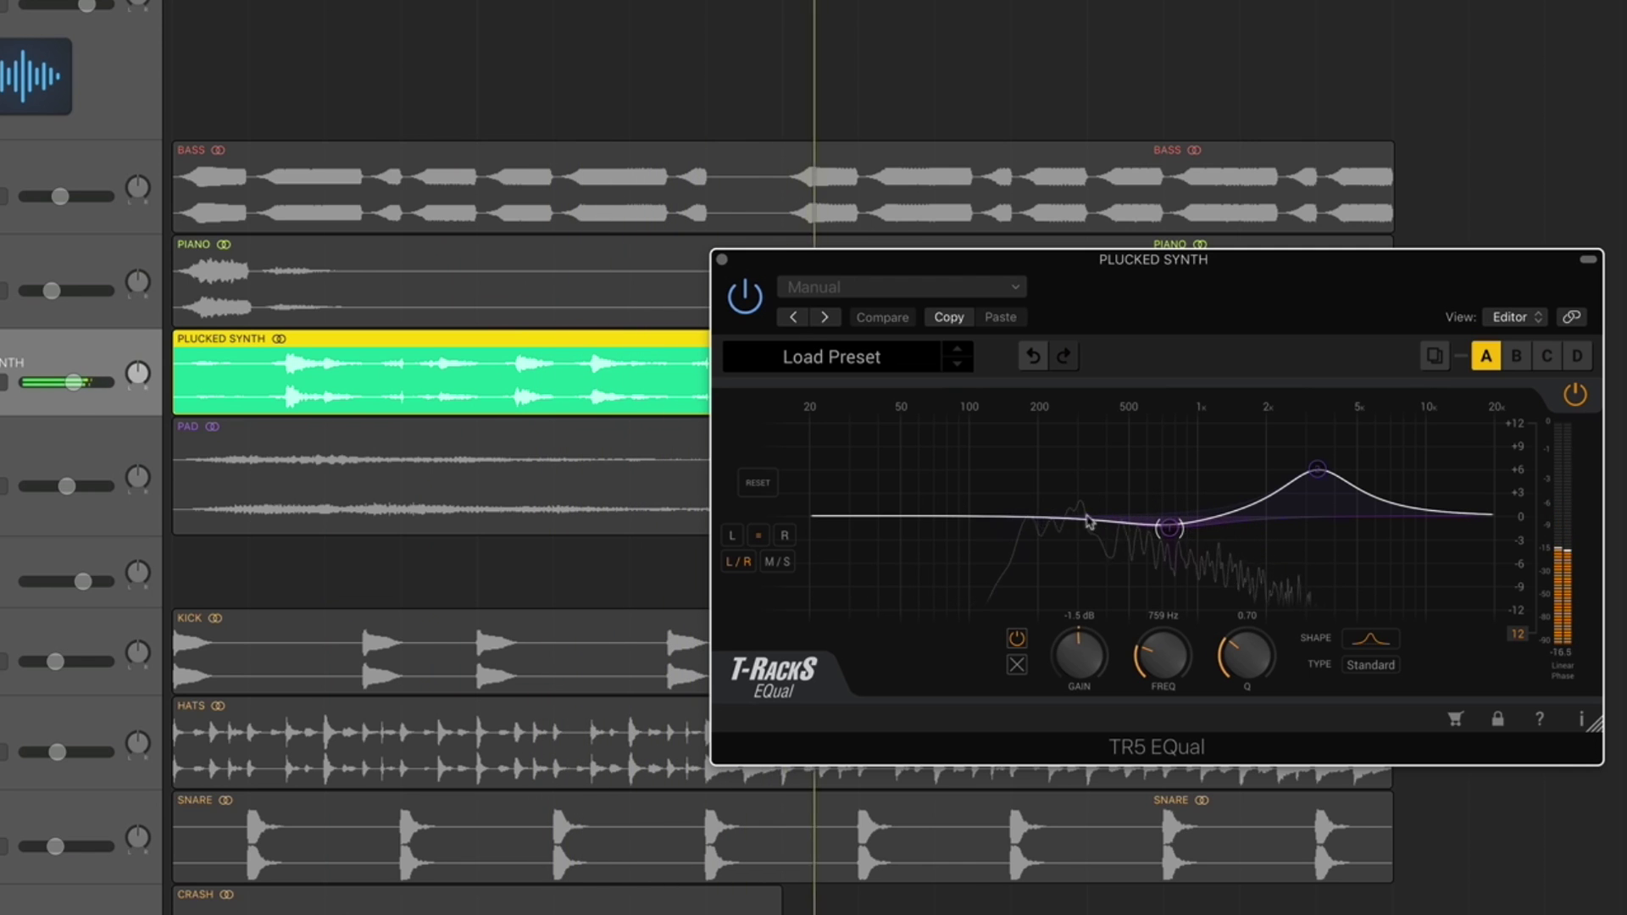
Step: Move the small cut to about 240 Hz and set the high boost to +4 dB at 3.3 kHz
drag(1170, 528, 1061, 537)
drag(1317, 469, 1275, 493)
scroll(1316, 487, up, 2)
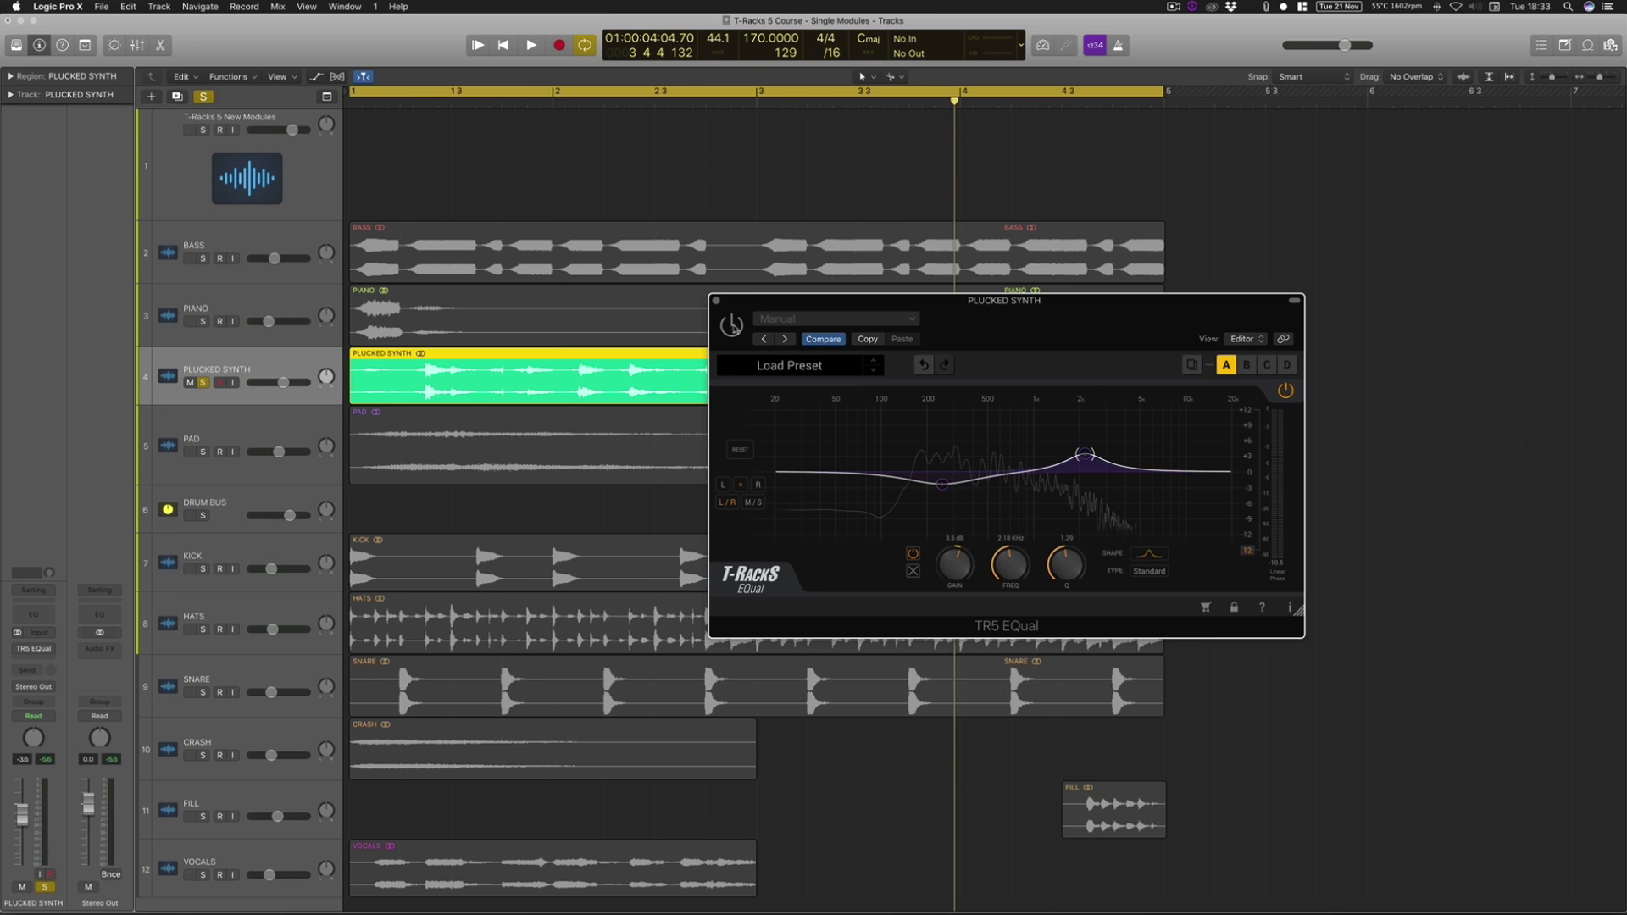
Step: Re-enable the EQ, unsolo PLUCKED SYNTH, play the full mix, then close the EQual window
click(731, 324)
click(203, 382)
key(space)
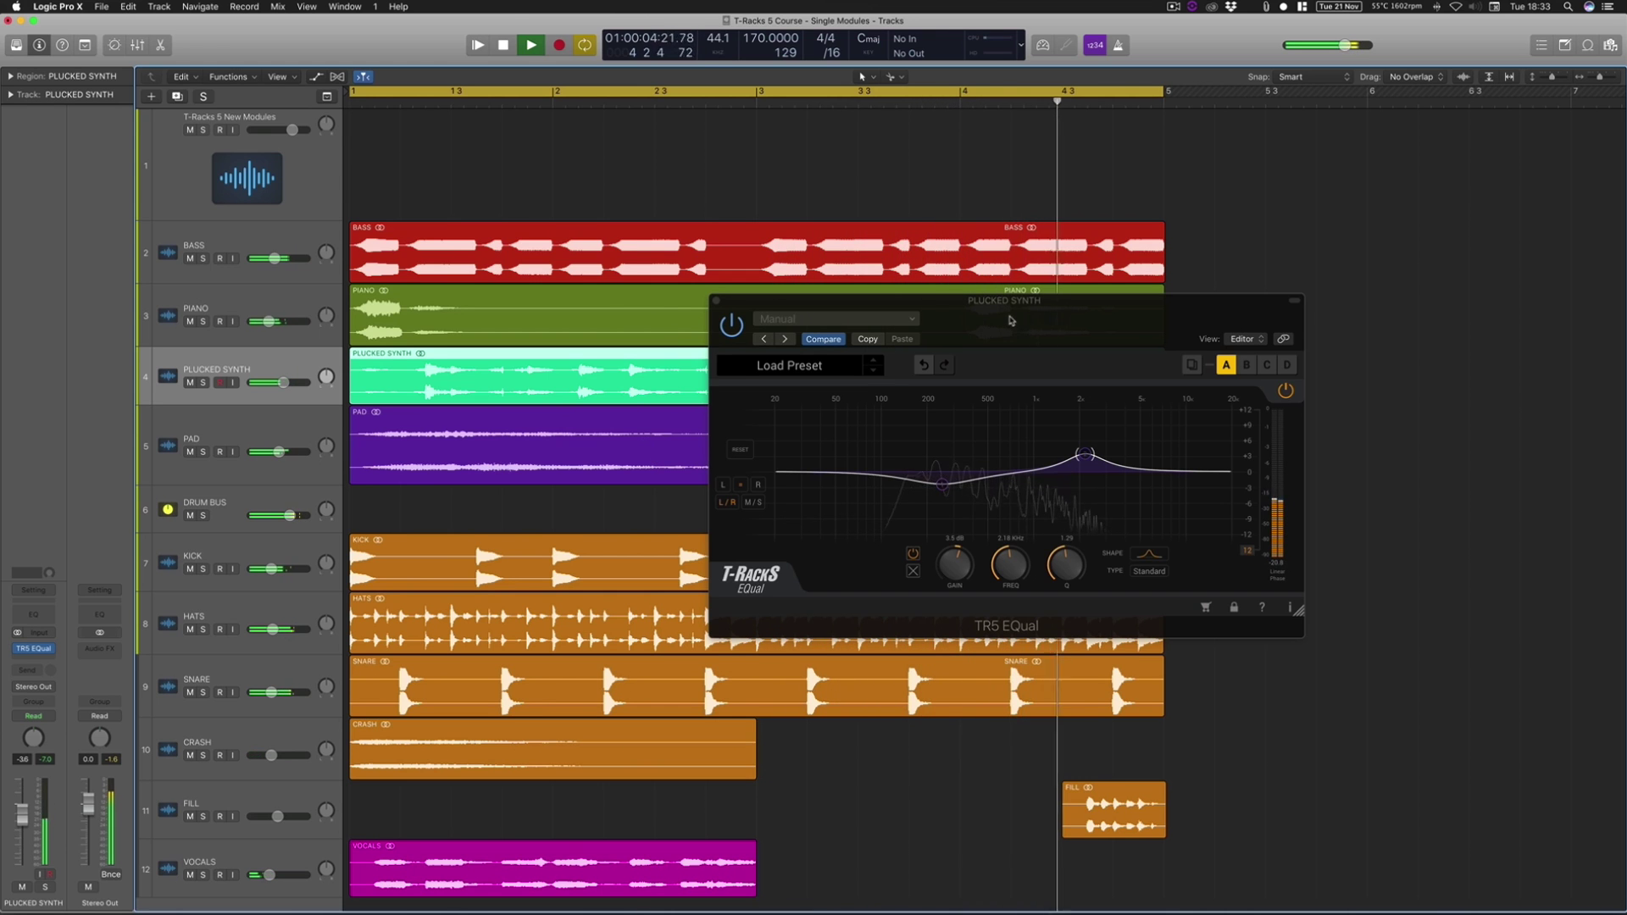
drag(1012, 320, 1041, 313)
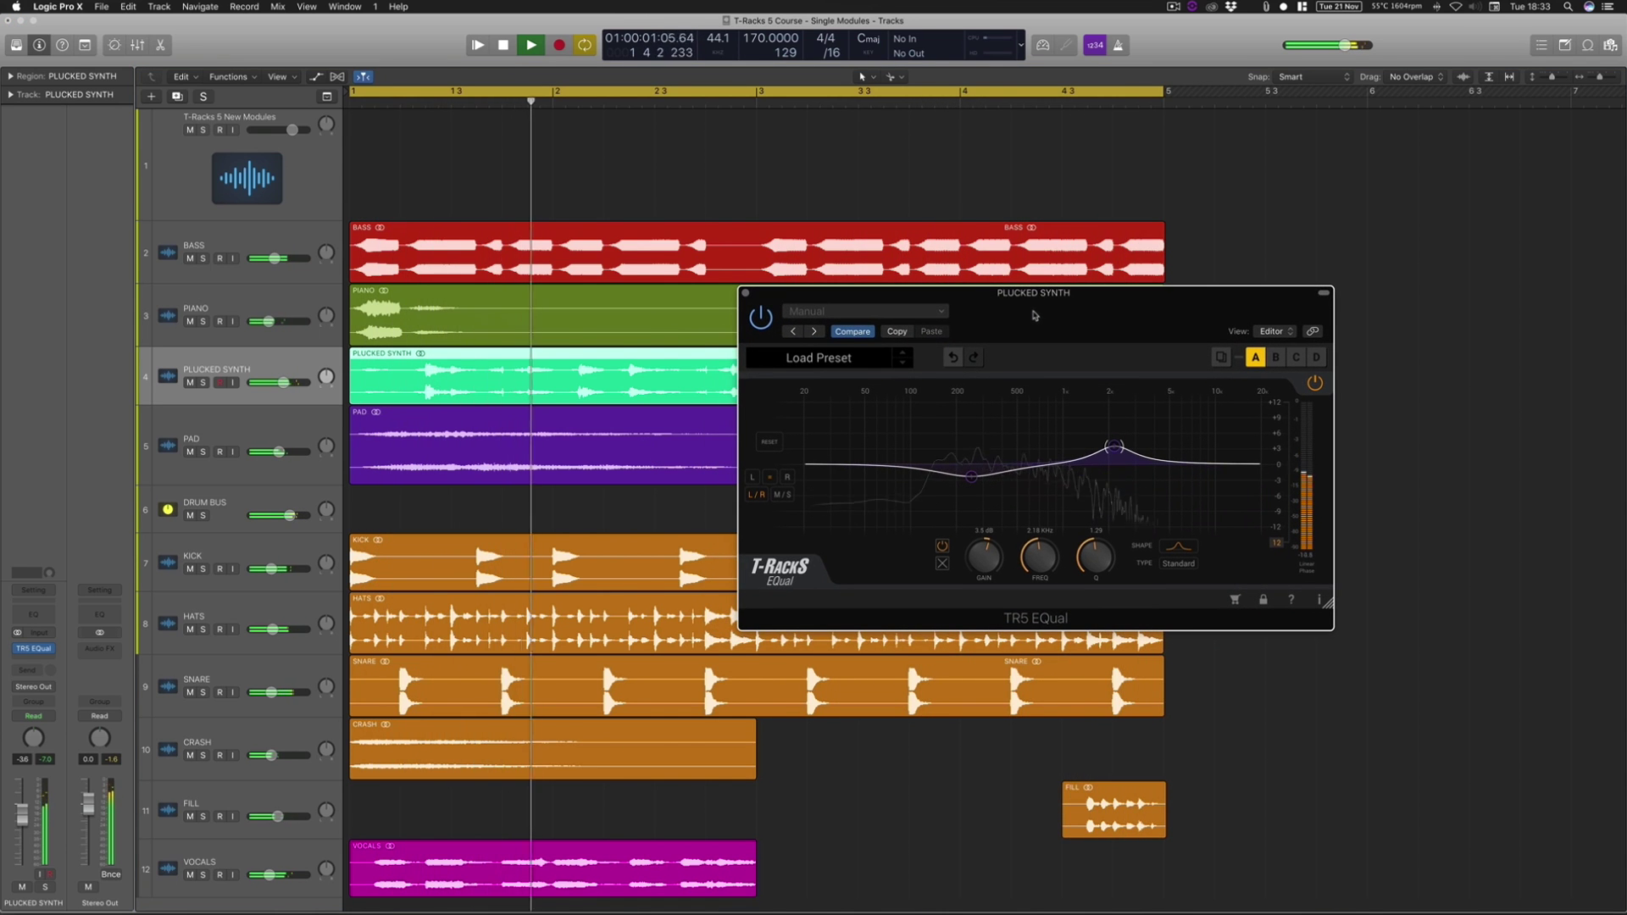
key(space)
click(745, 293)
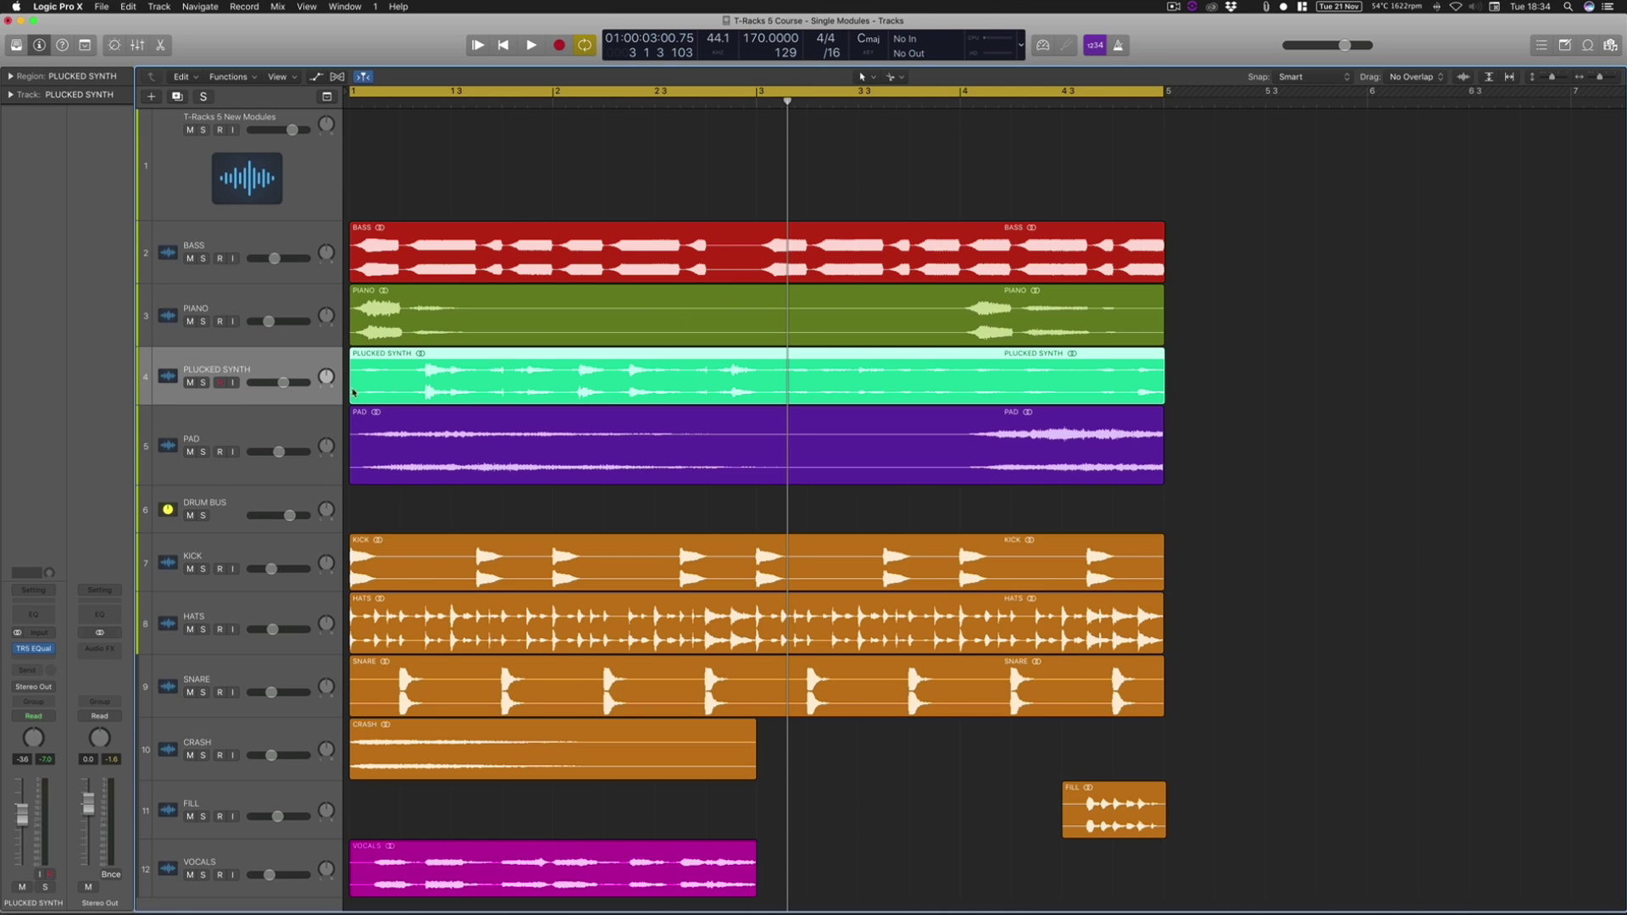
Step: Select the PAD and BASS tracks, then show the mixer below the tracks area
click(254, 445)
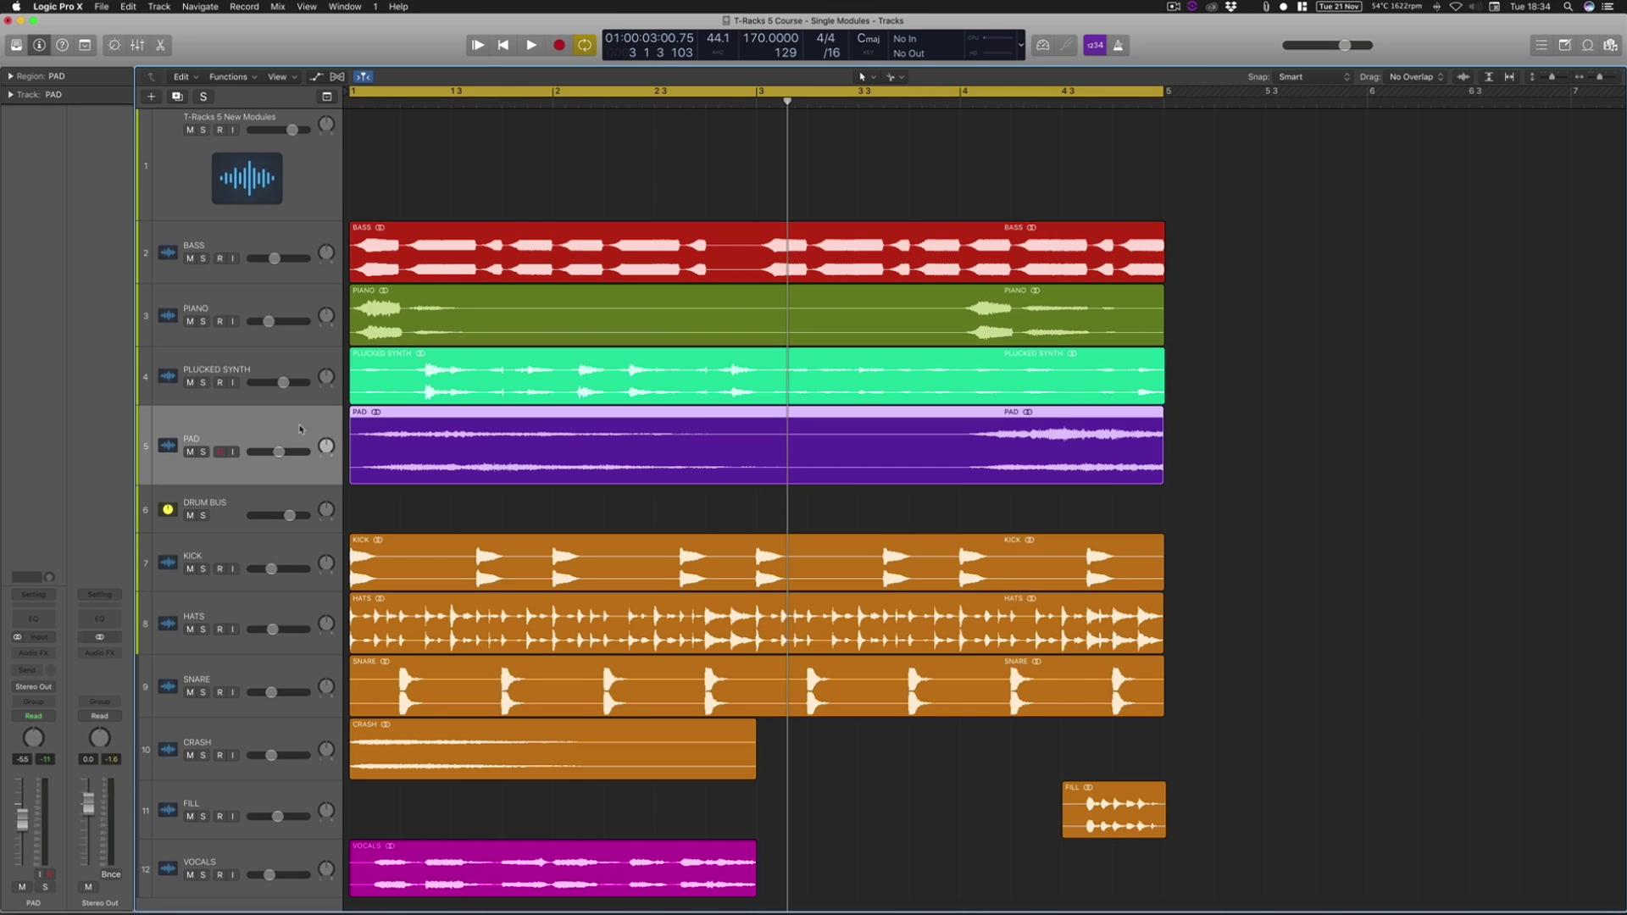
click(271, 240)
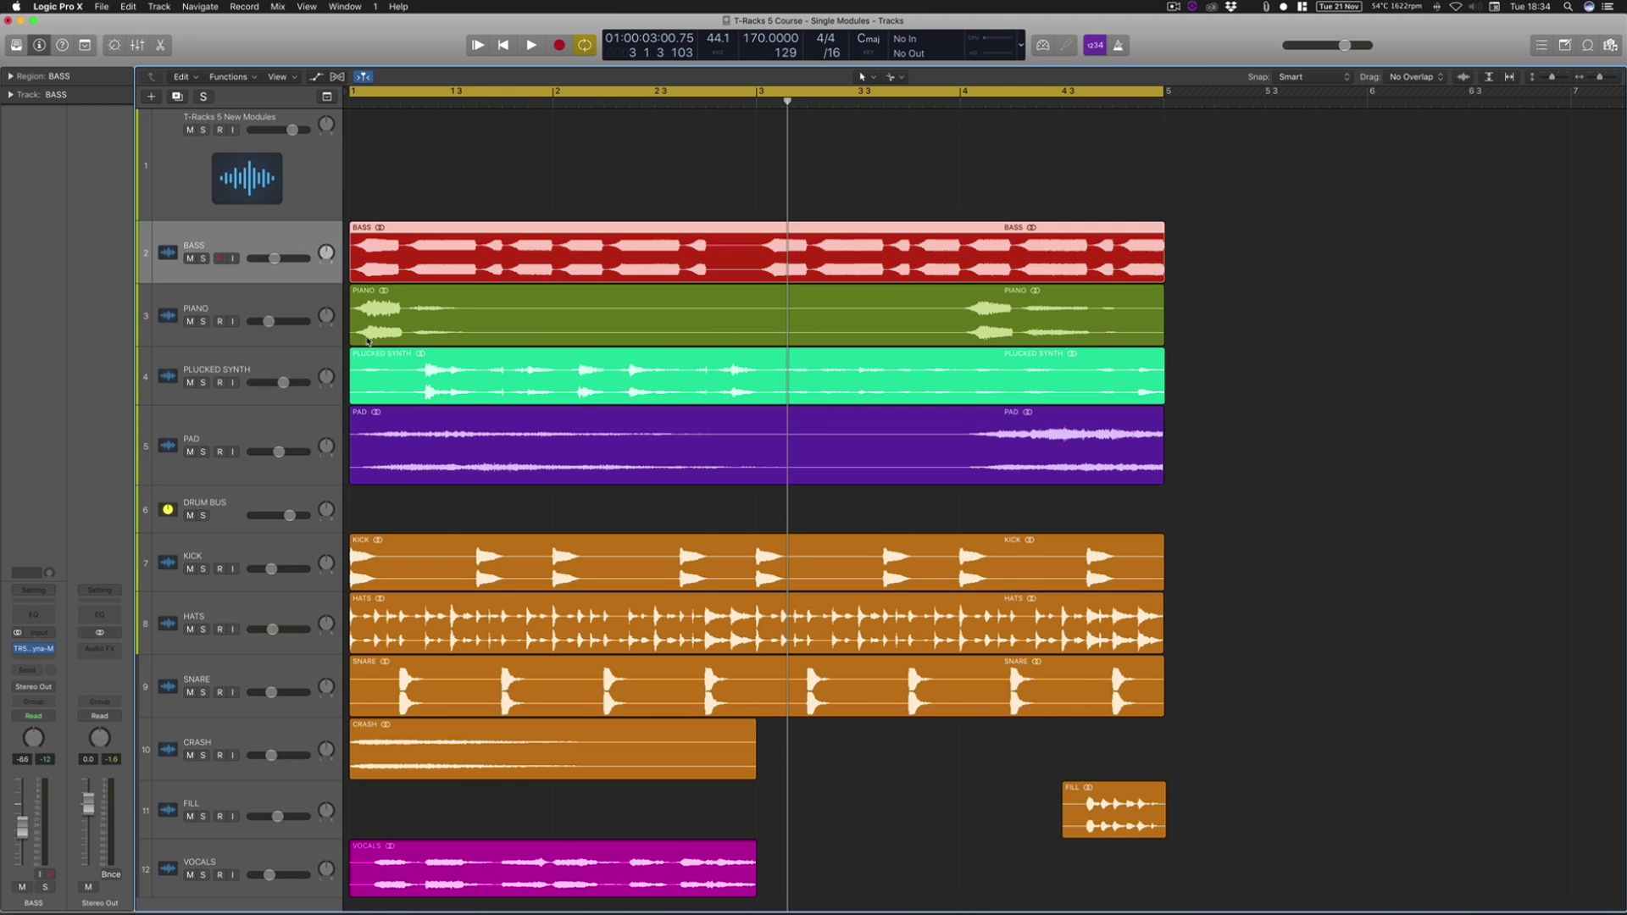
scroll(381, 509, down, 1)
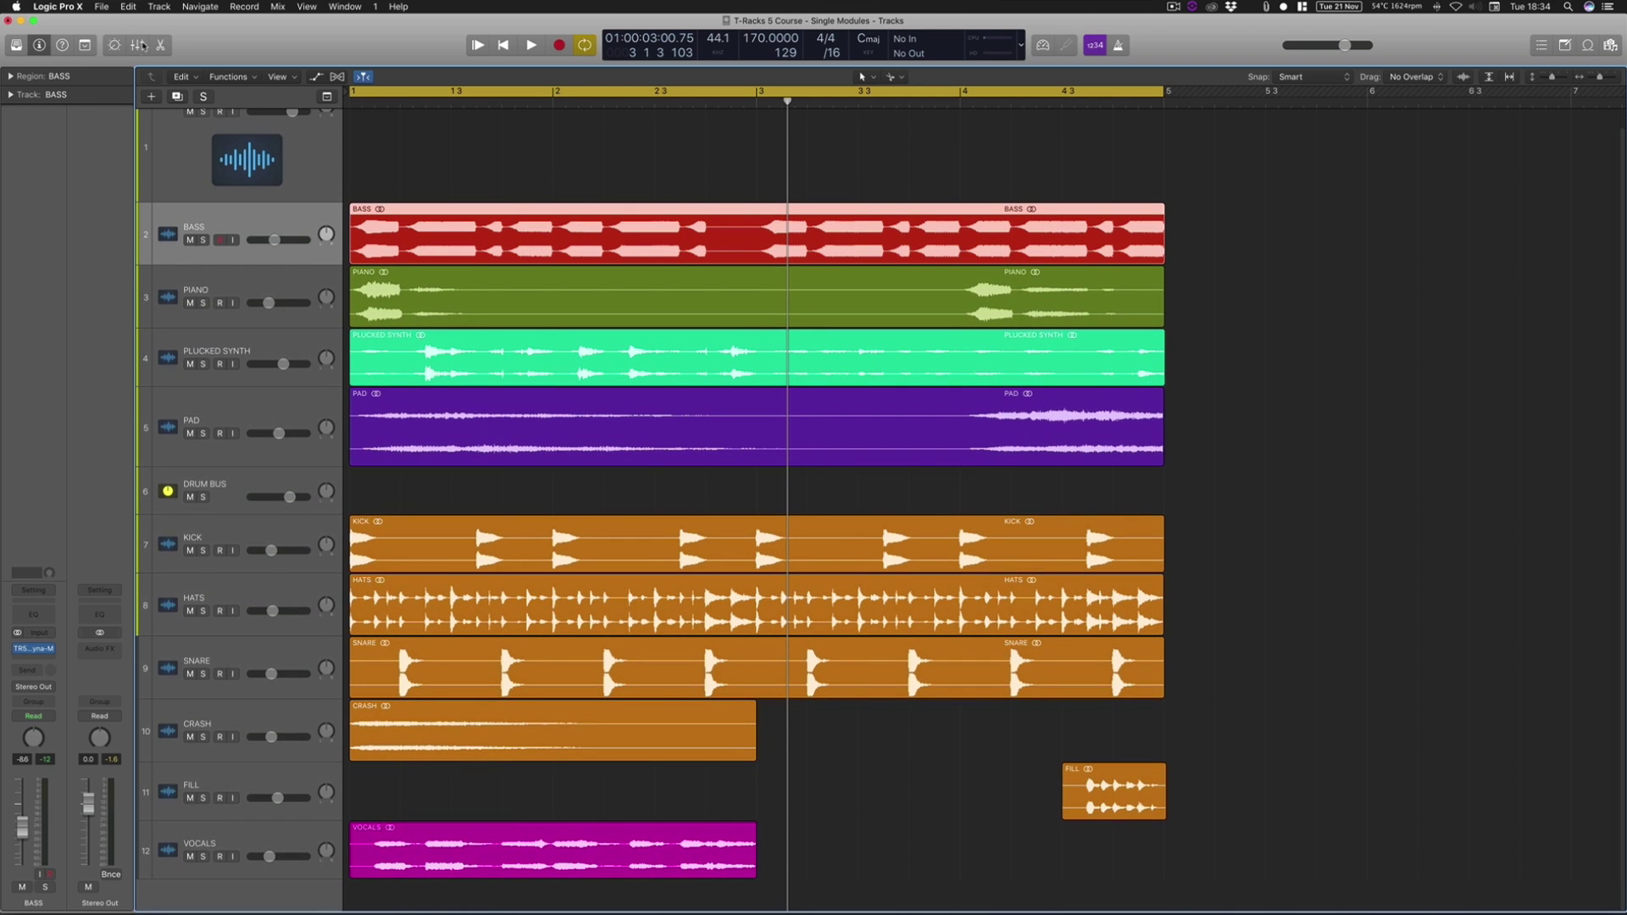
click(138, 44)
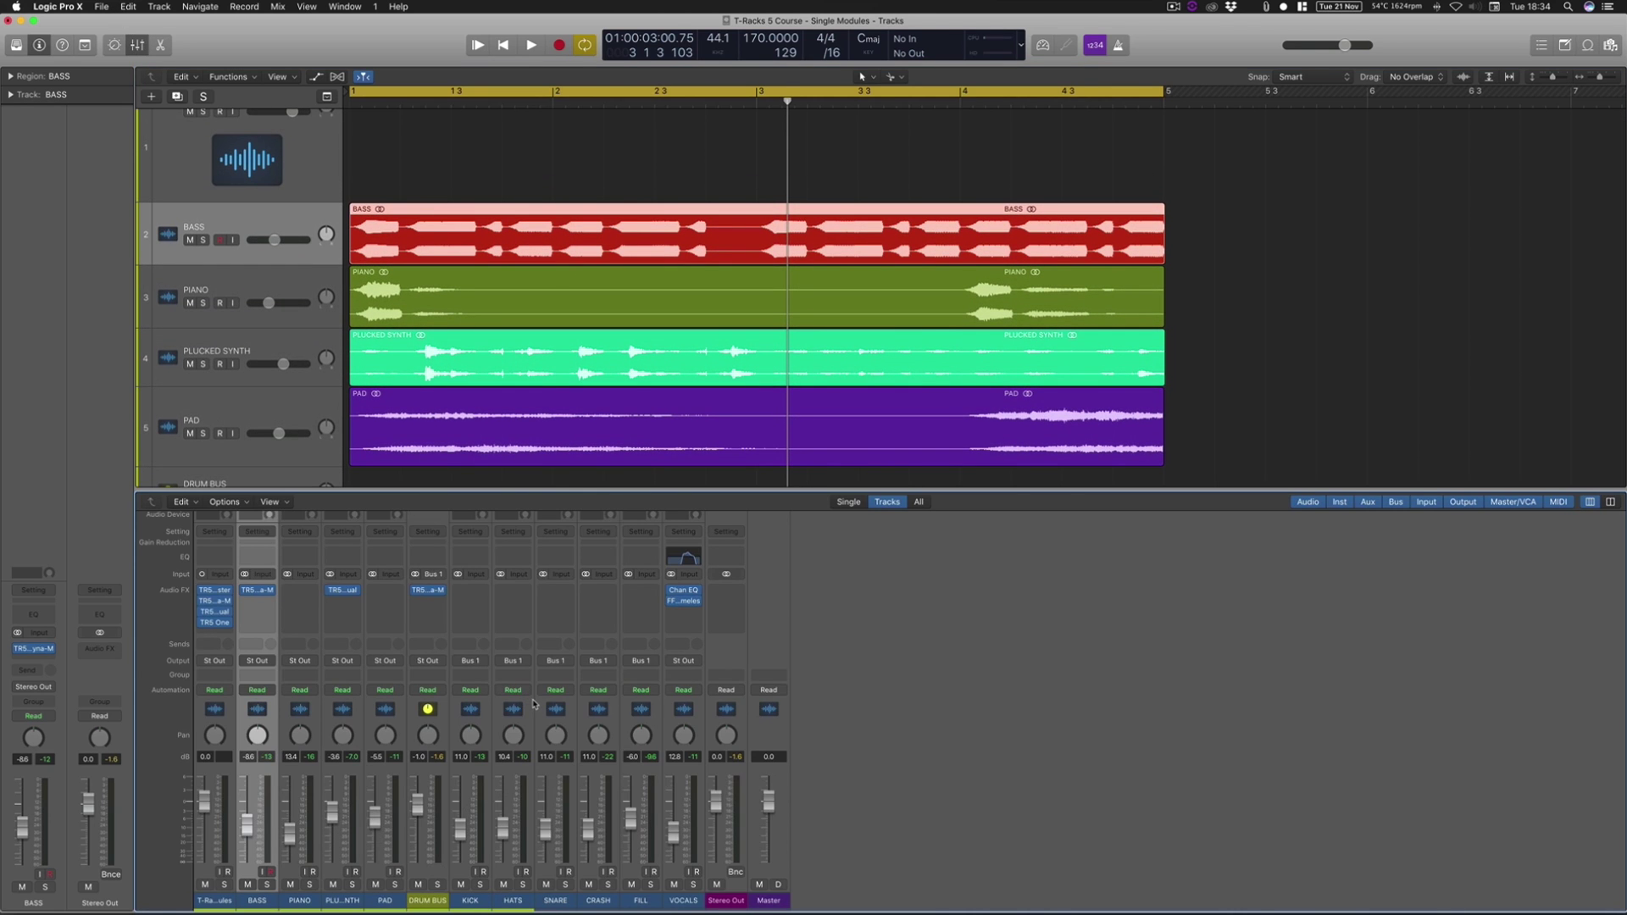
Step: Insert TR5 One (Stereo) on the Stereo Out channel and center its plug-in window
click(677, 874)
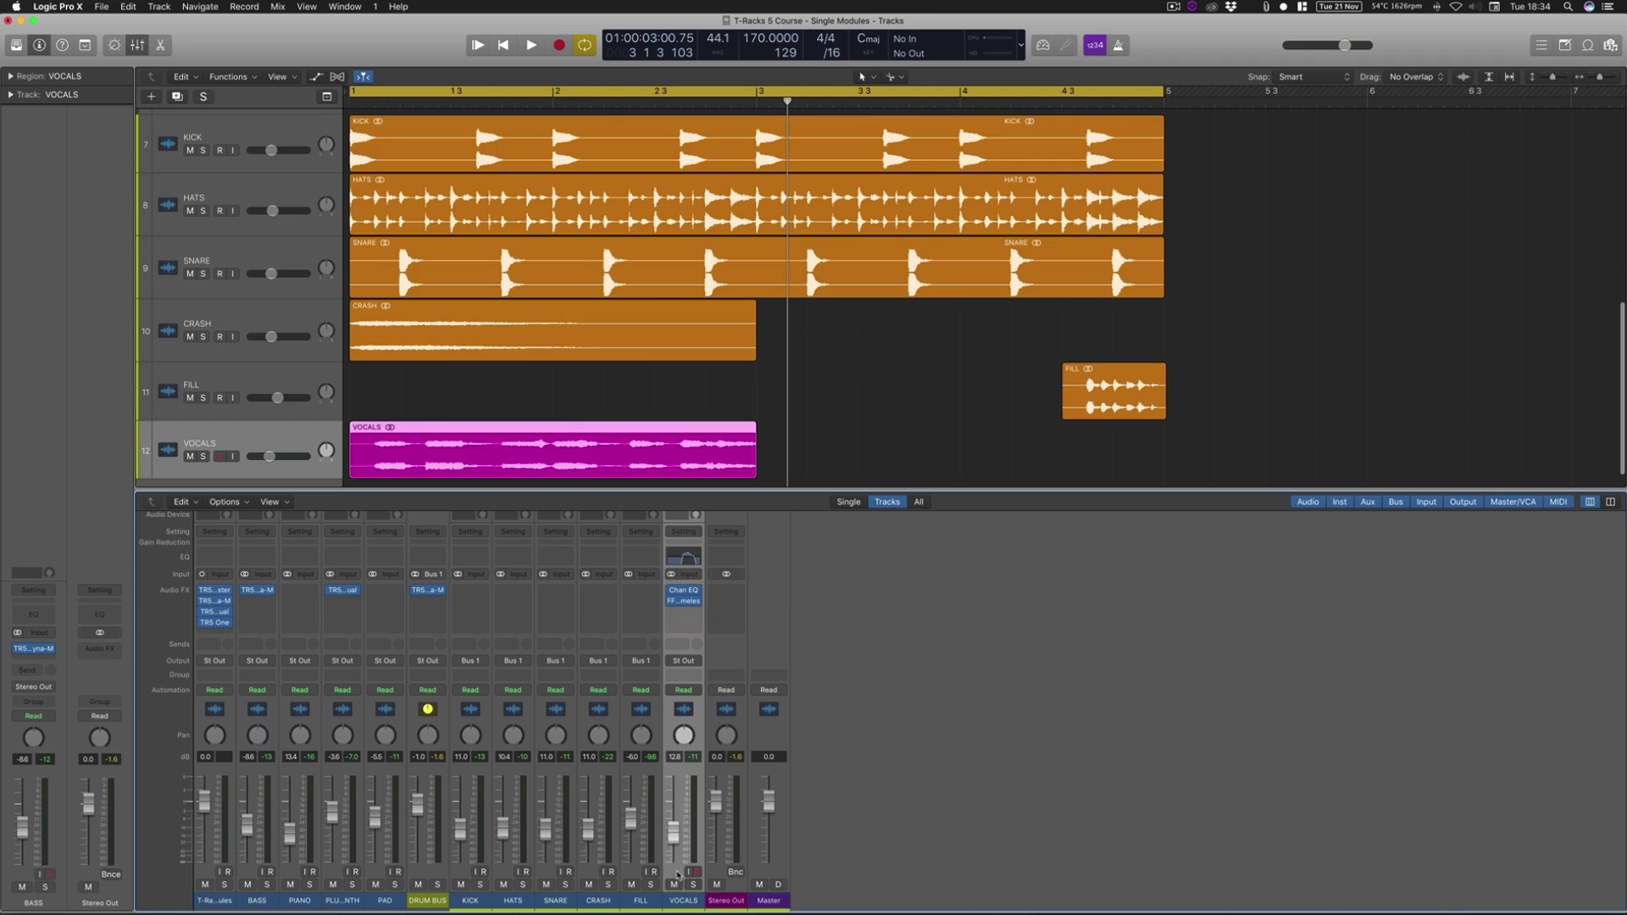
click(733, 878)
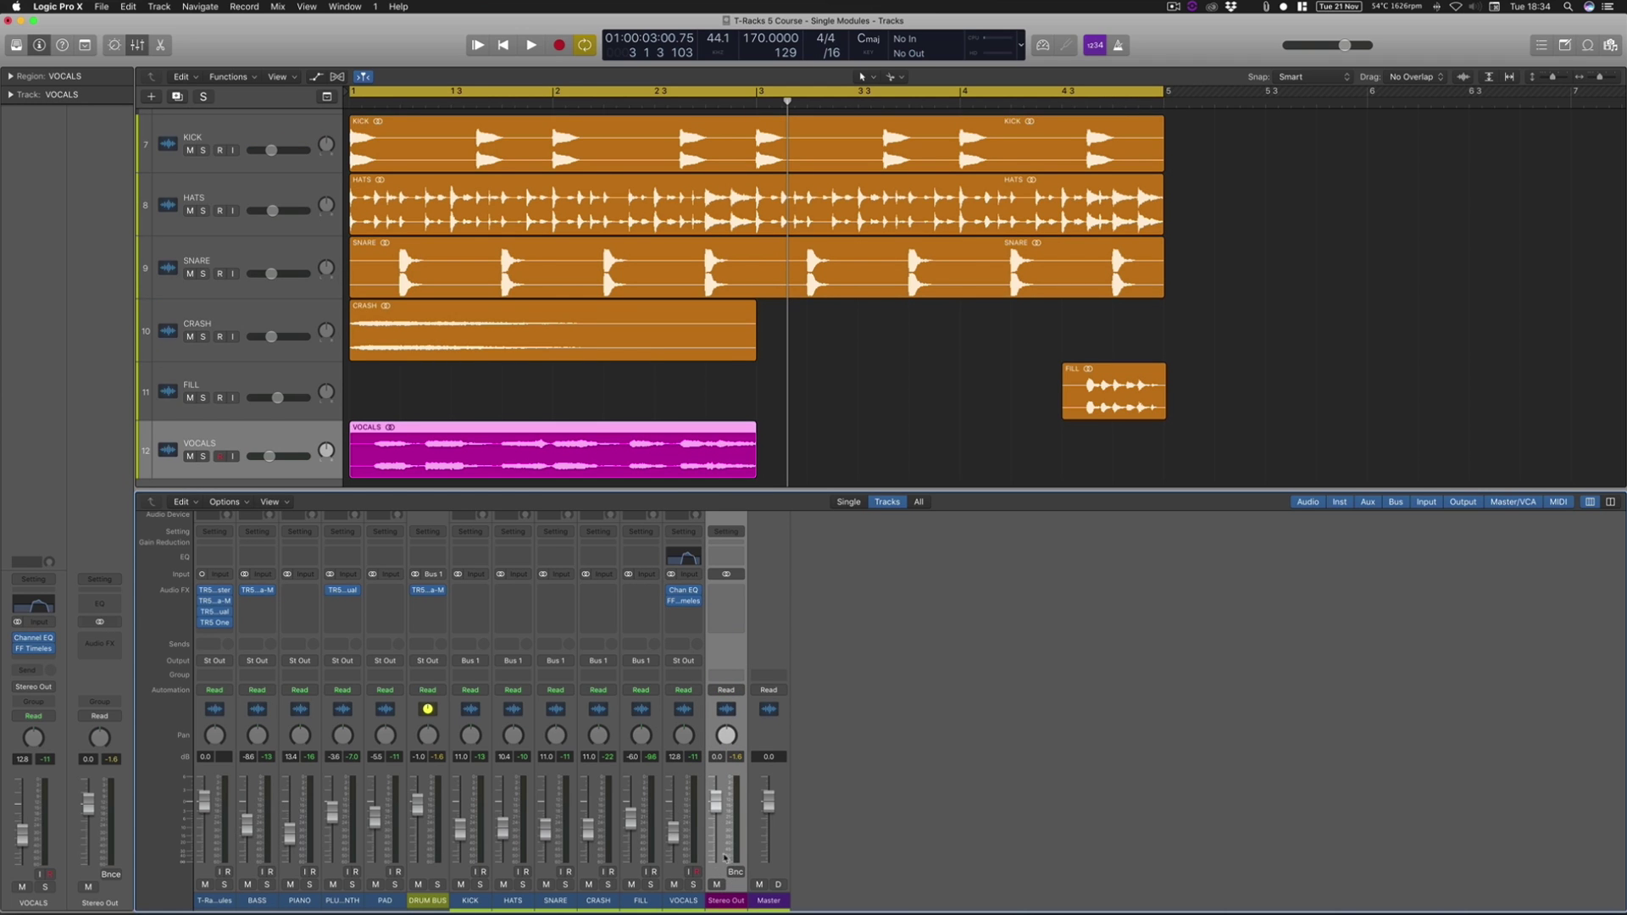
click(725, 593)
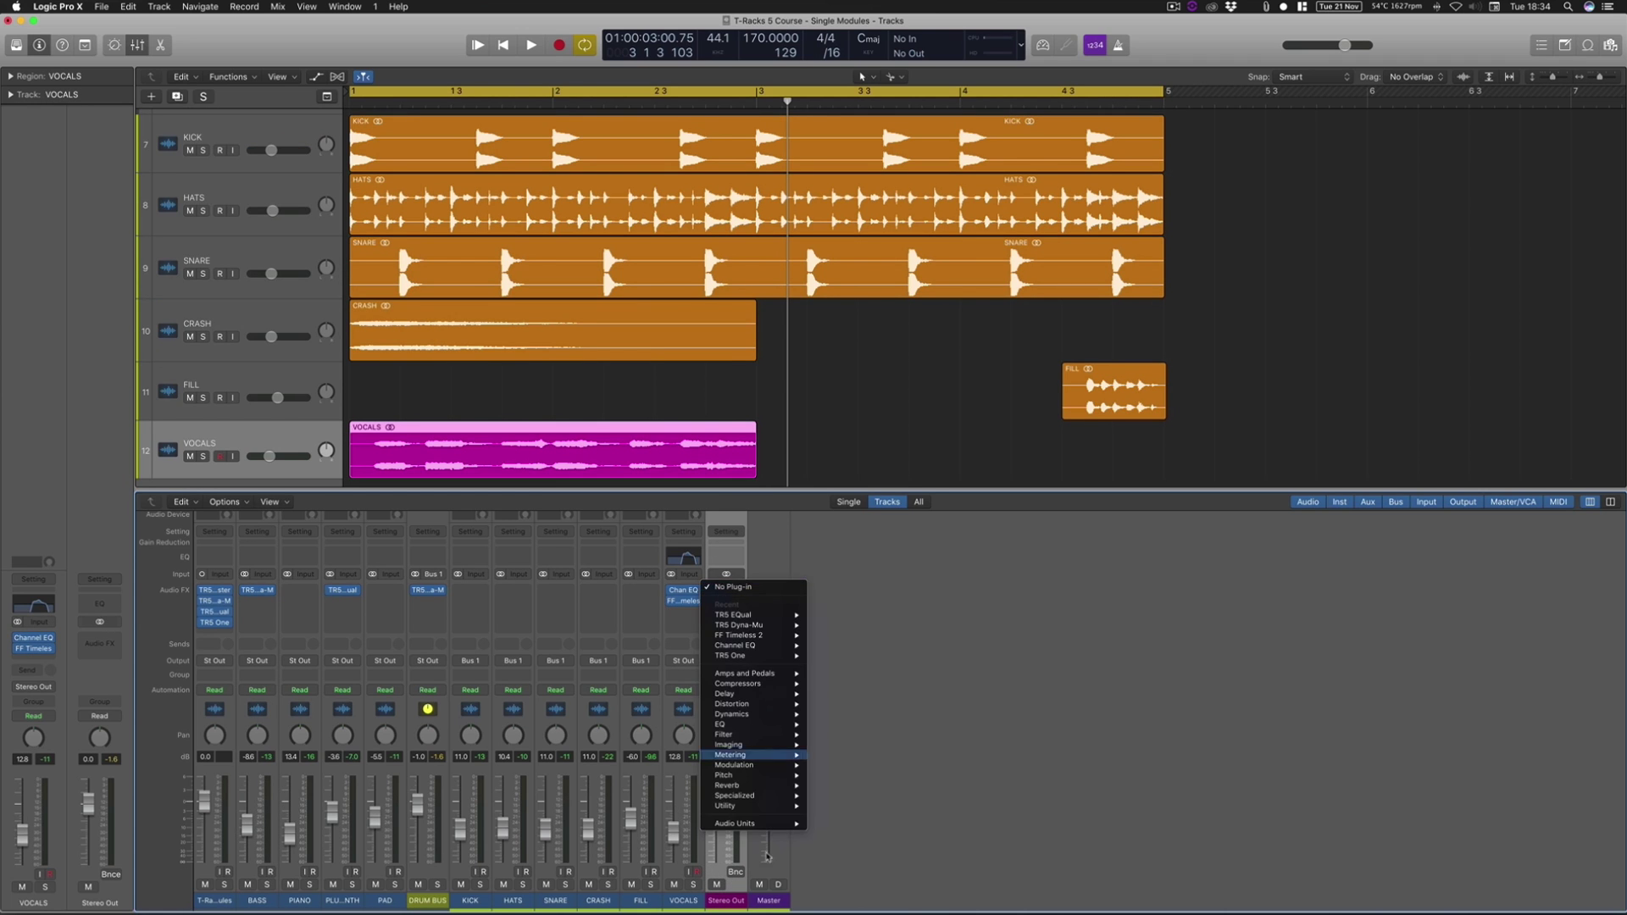
mouse_move(745, 823)
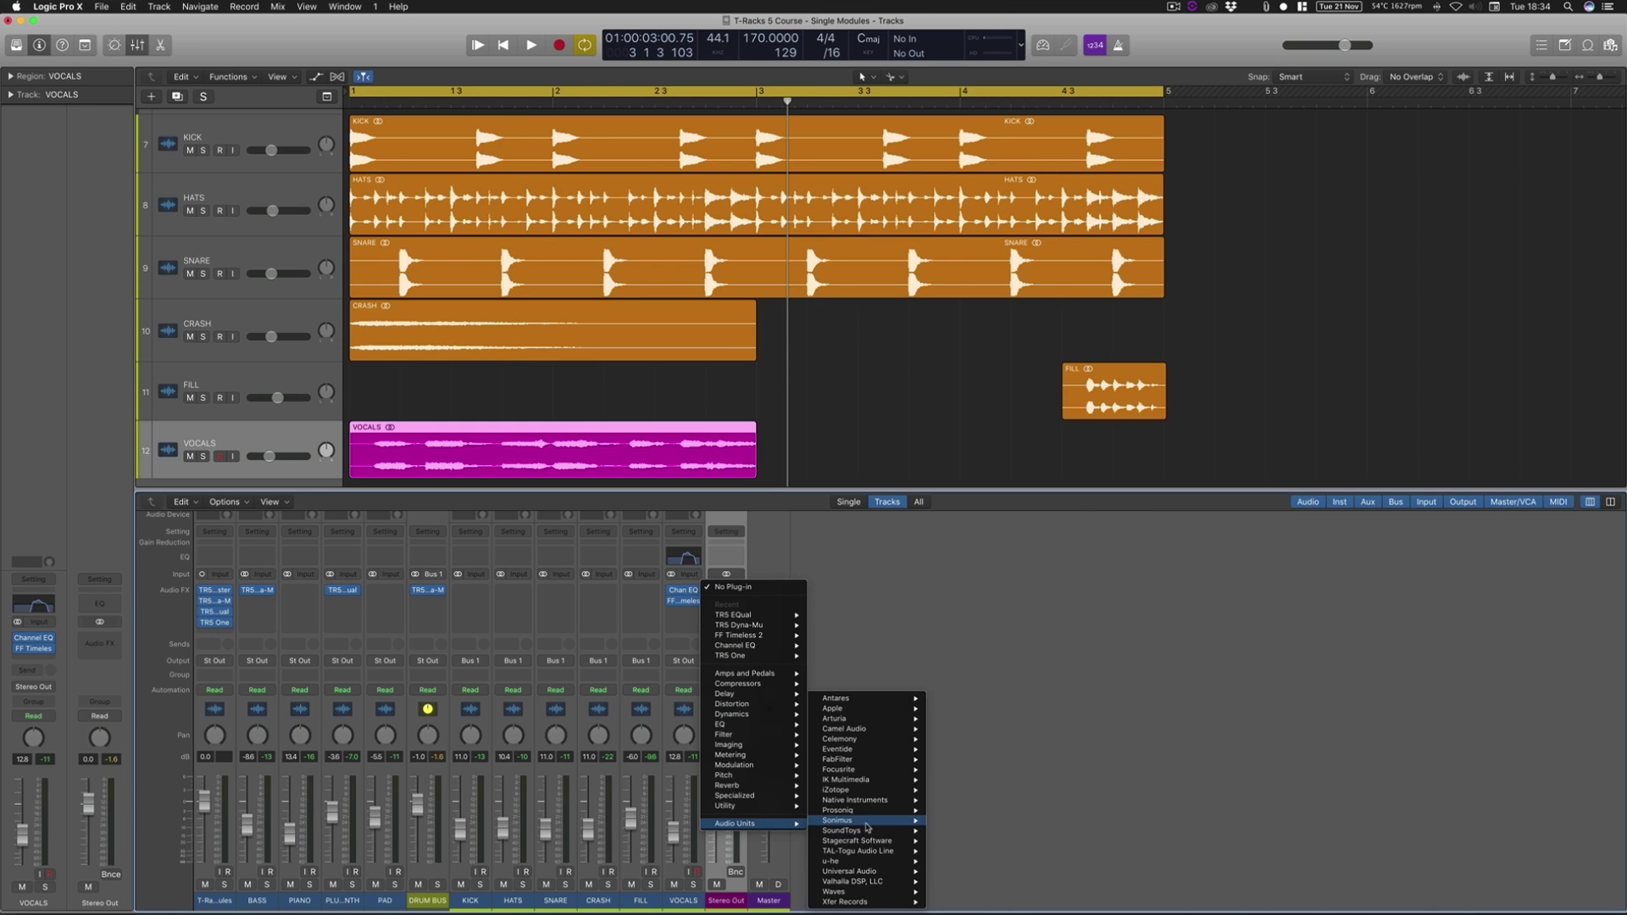
mouse_move(872, 780)
mouse_move(981, 779)
click(1101, 780)
drag(354, 92, 868, 158)
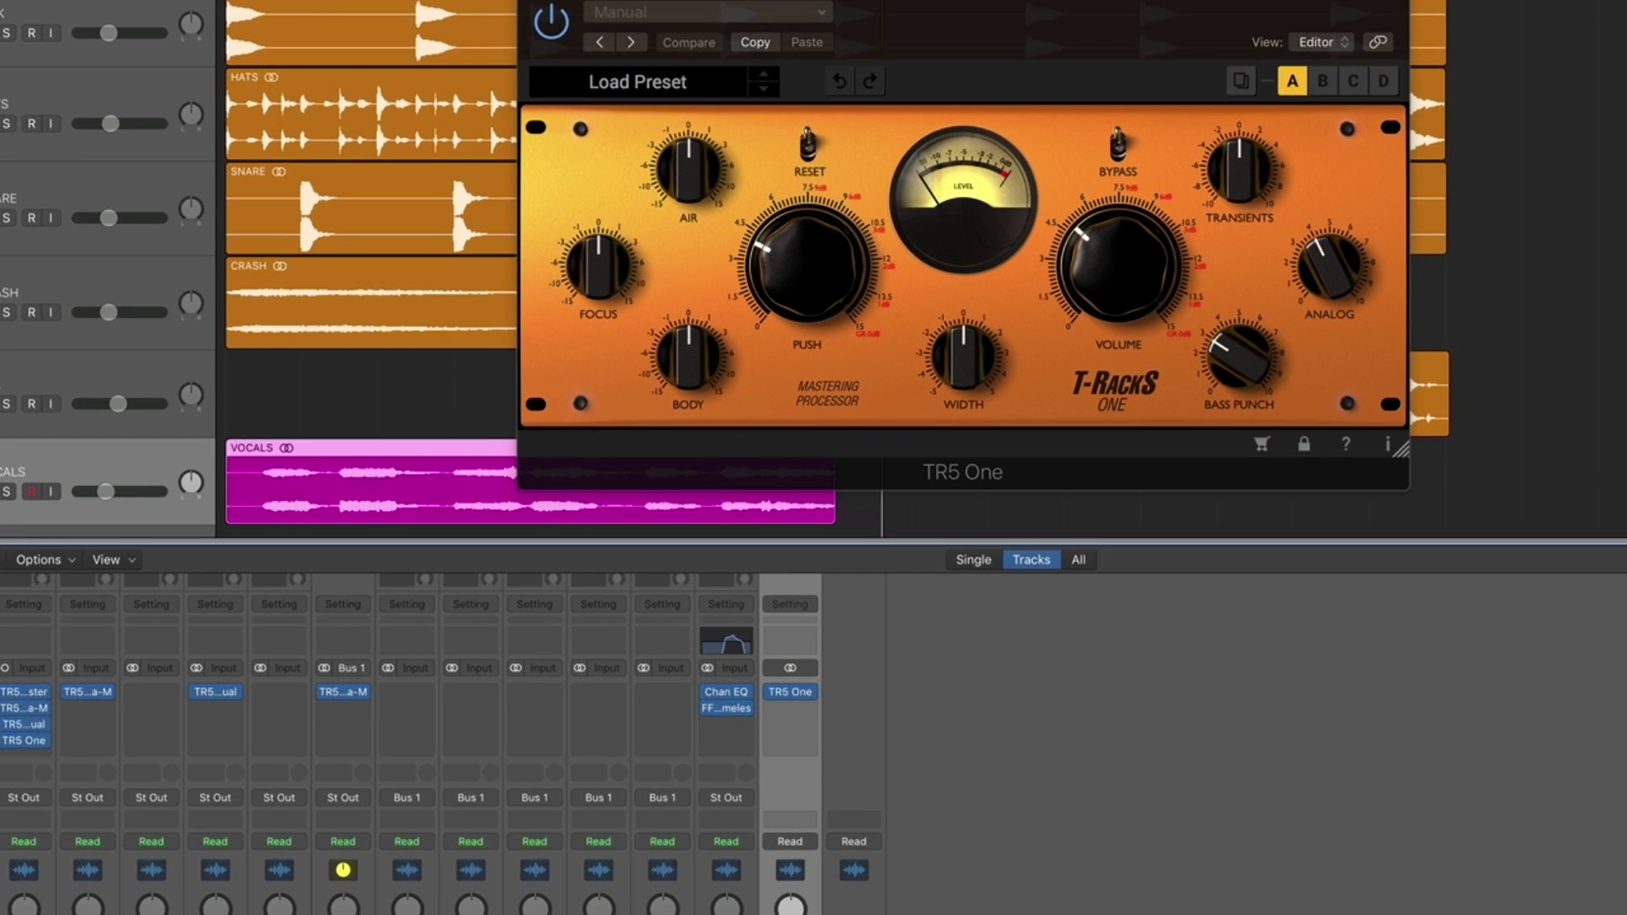
Step: Hide the mixer, load TR5 One's Loudness Button preset, and play the mix through it
key(x)
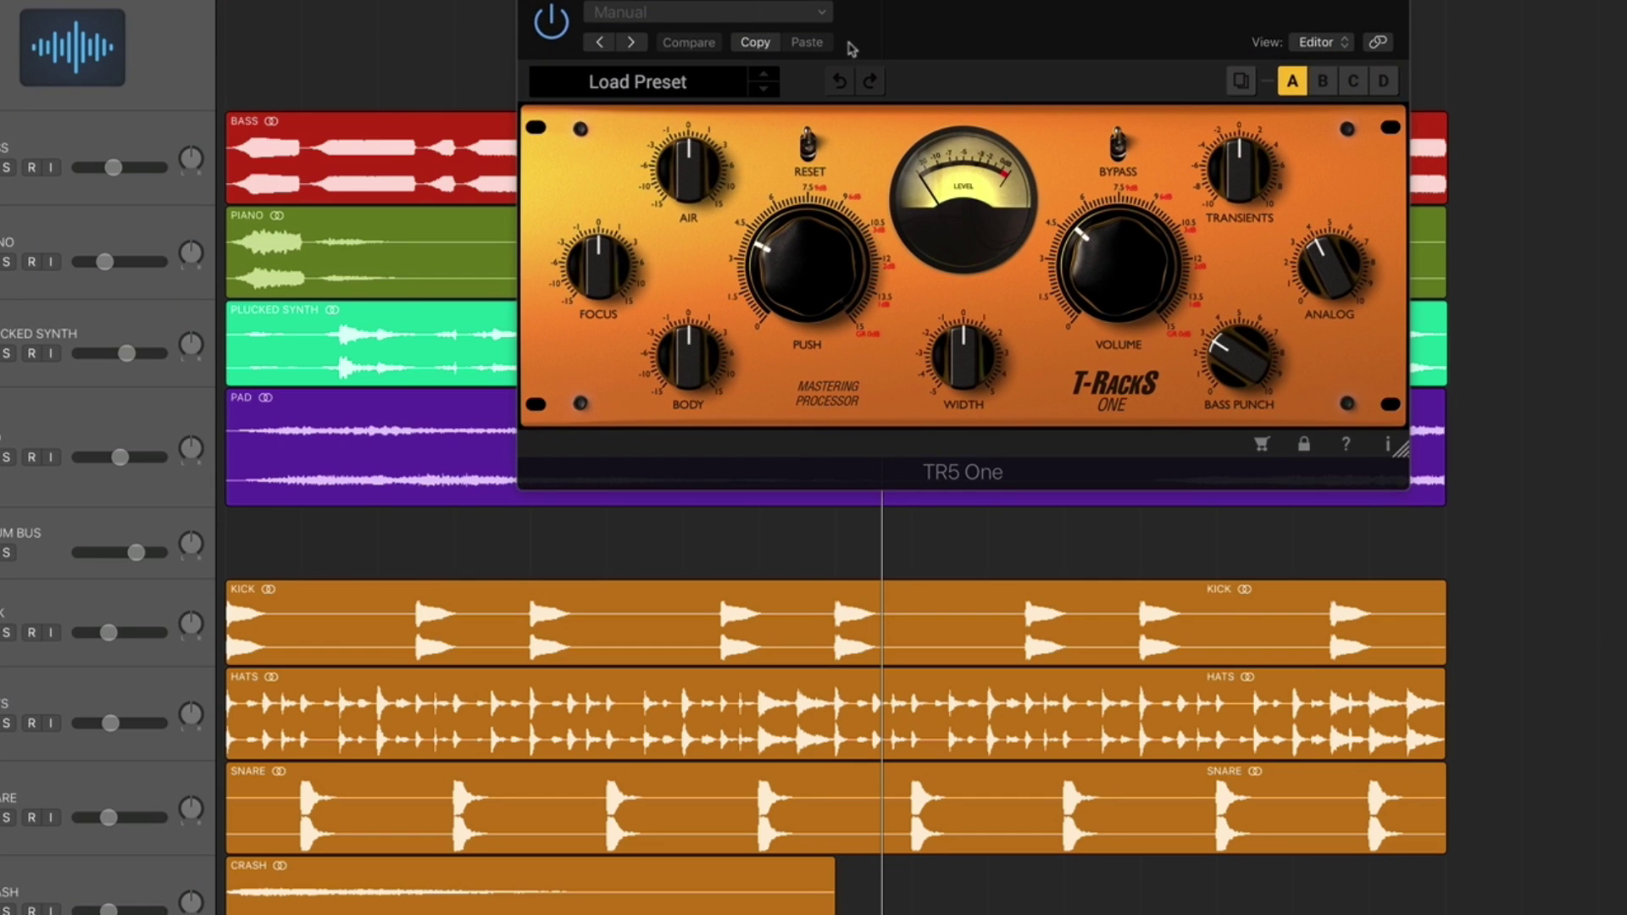
drag(983, 25, 835, 197)
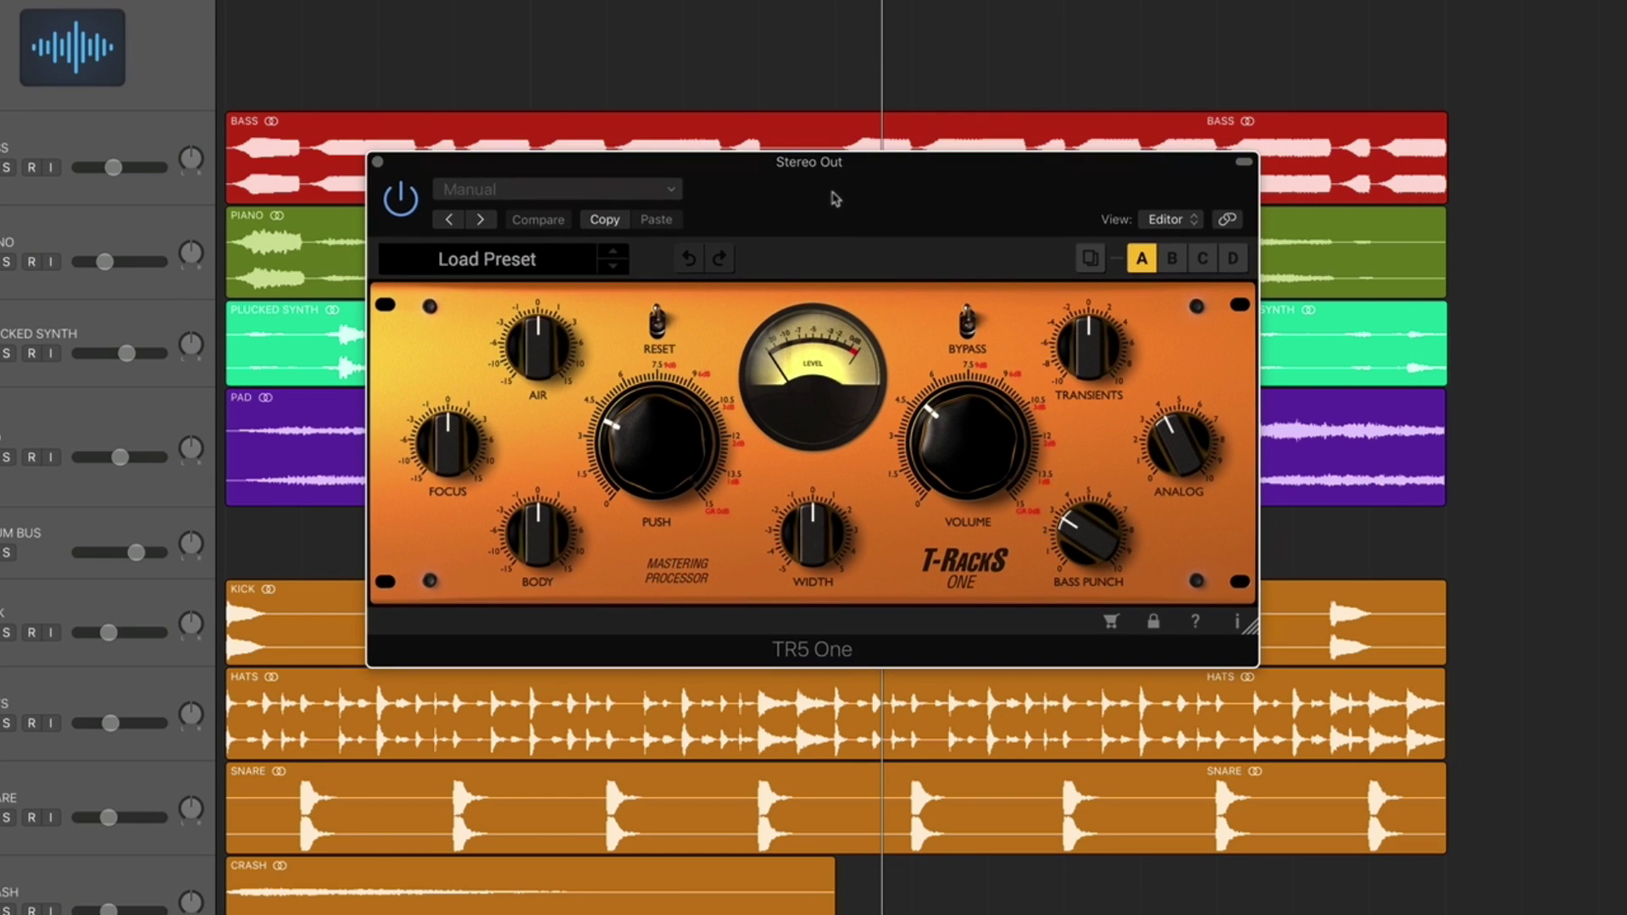
click(509, 270)
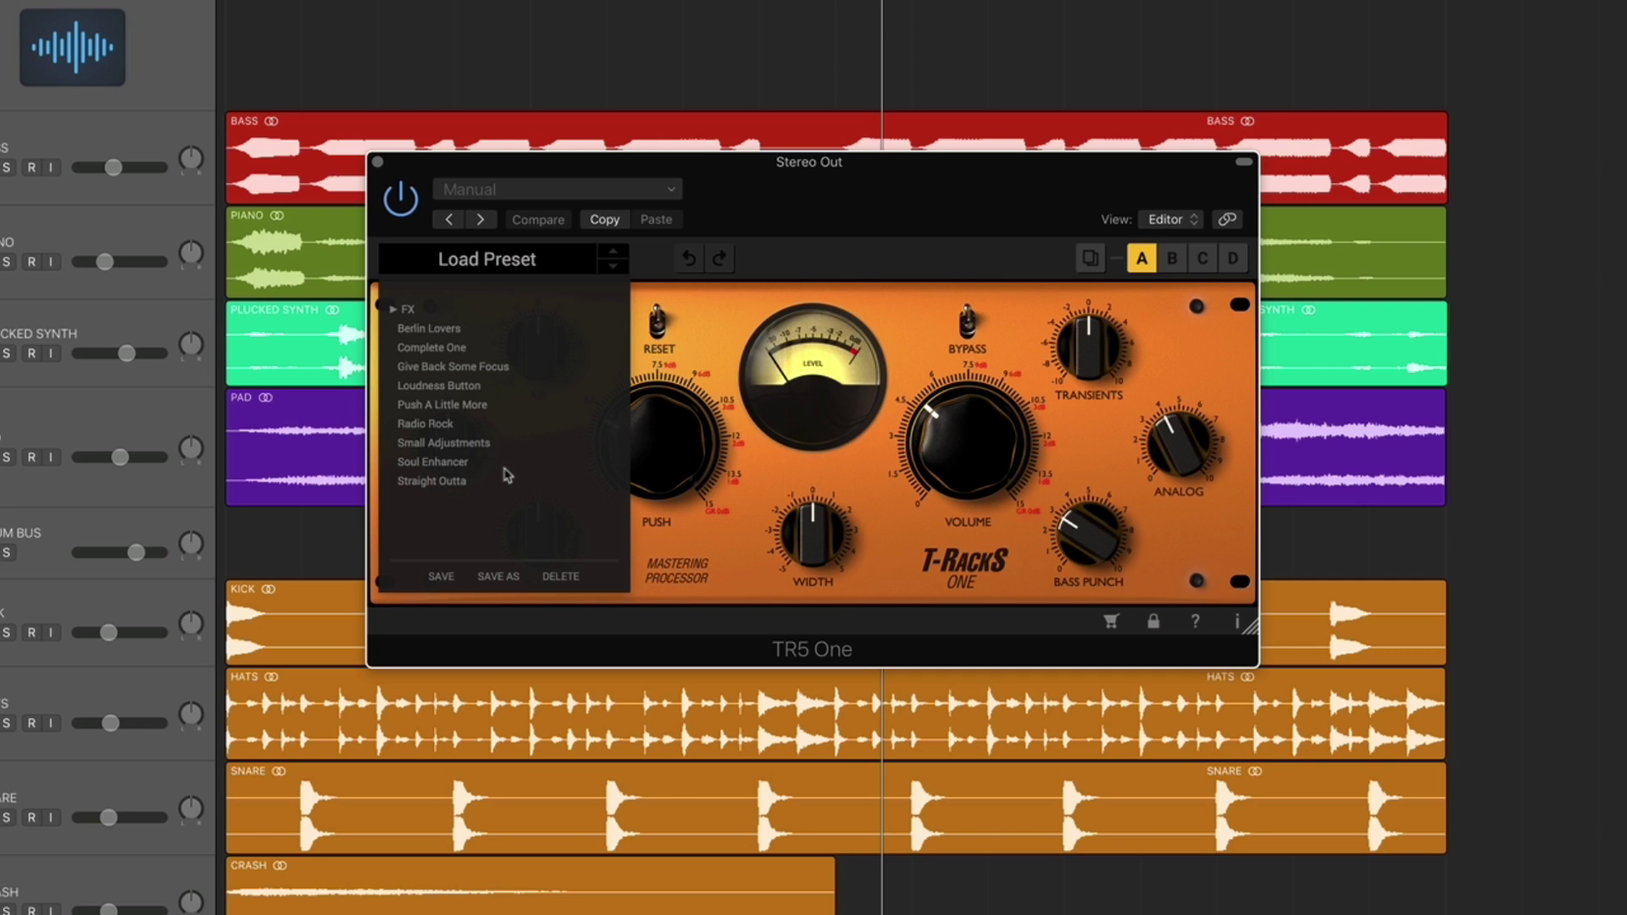
click(450, 391)
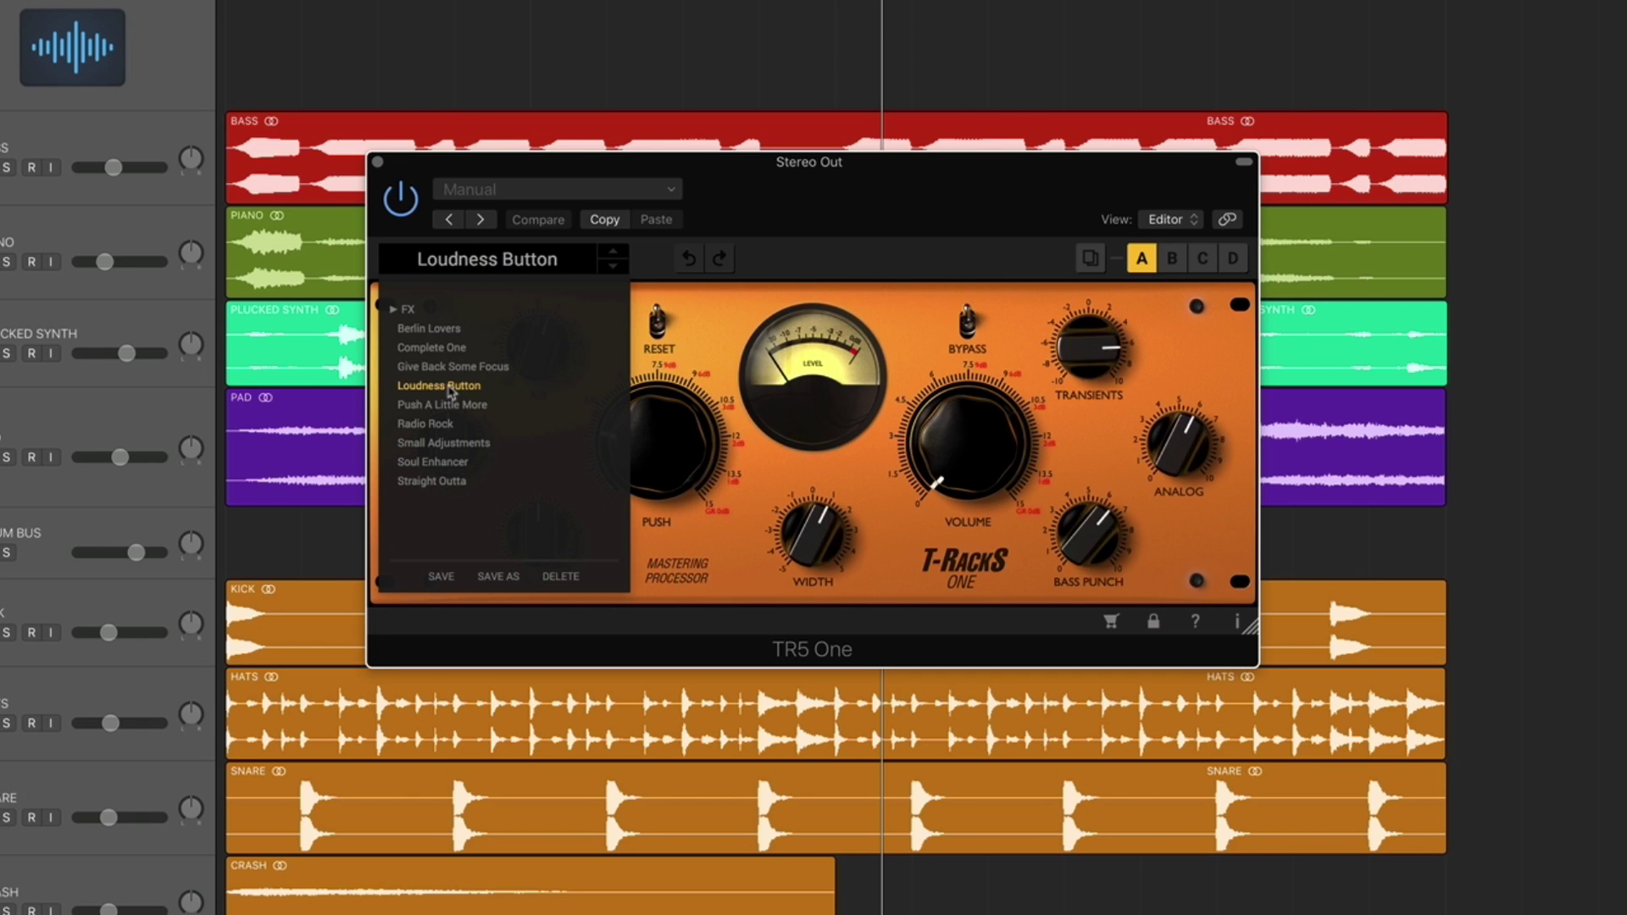
drag(823, 200, 997, 259)
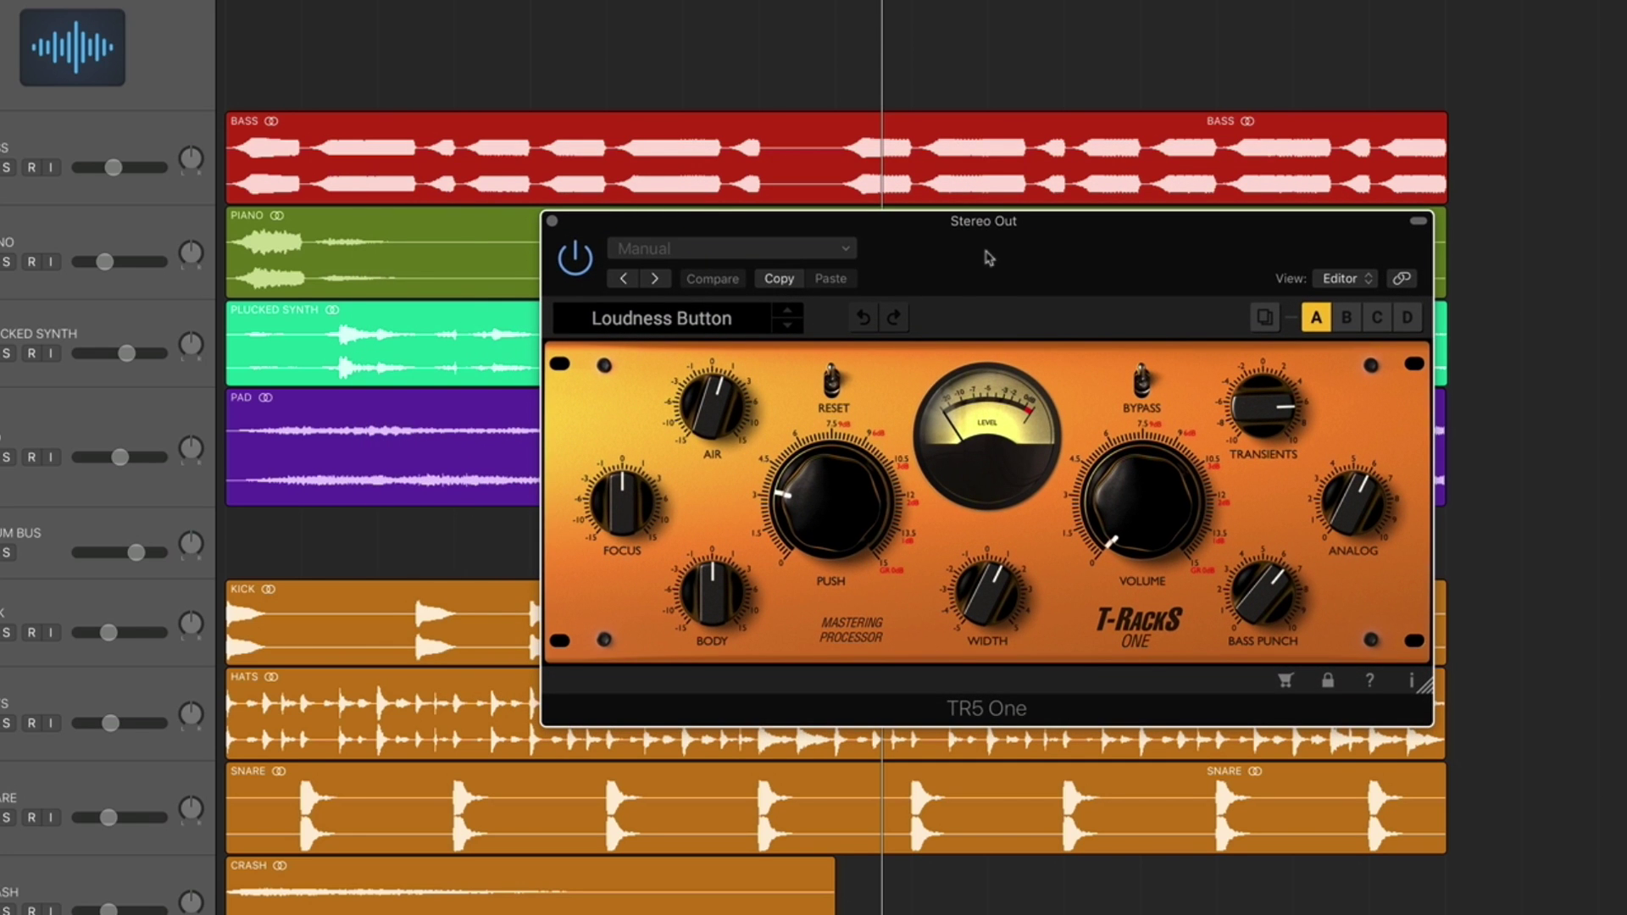
drag(988, 256, 1012, 242)
key(space)
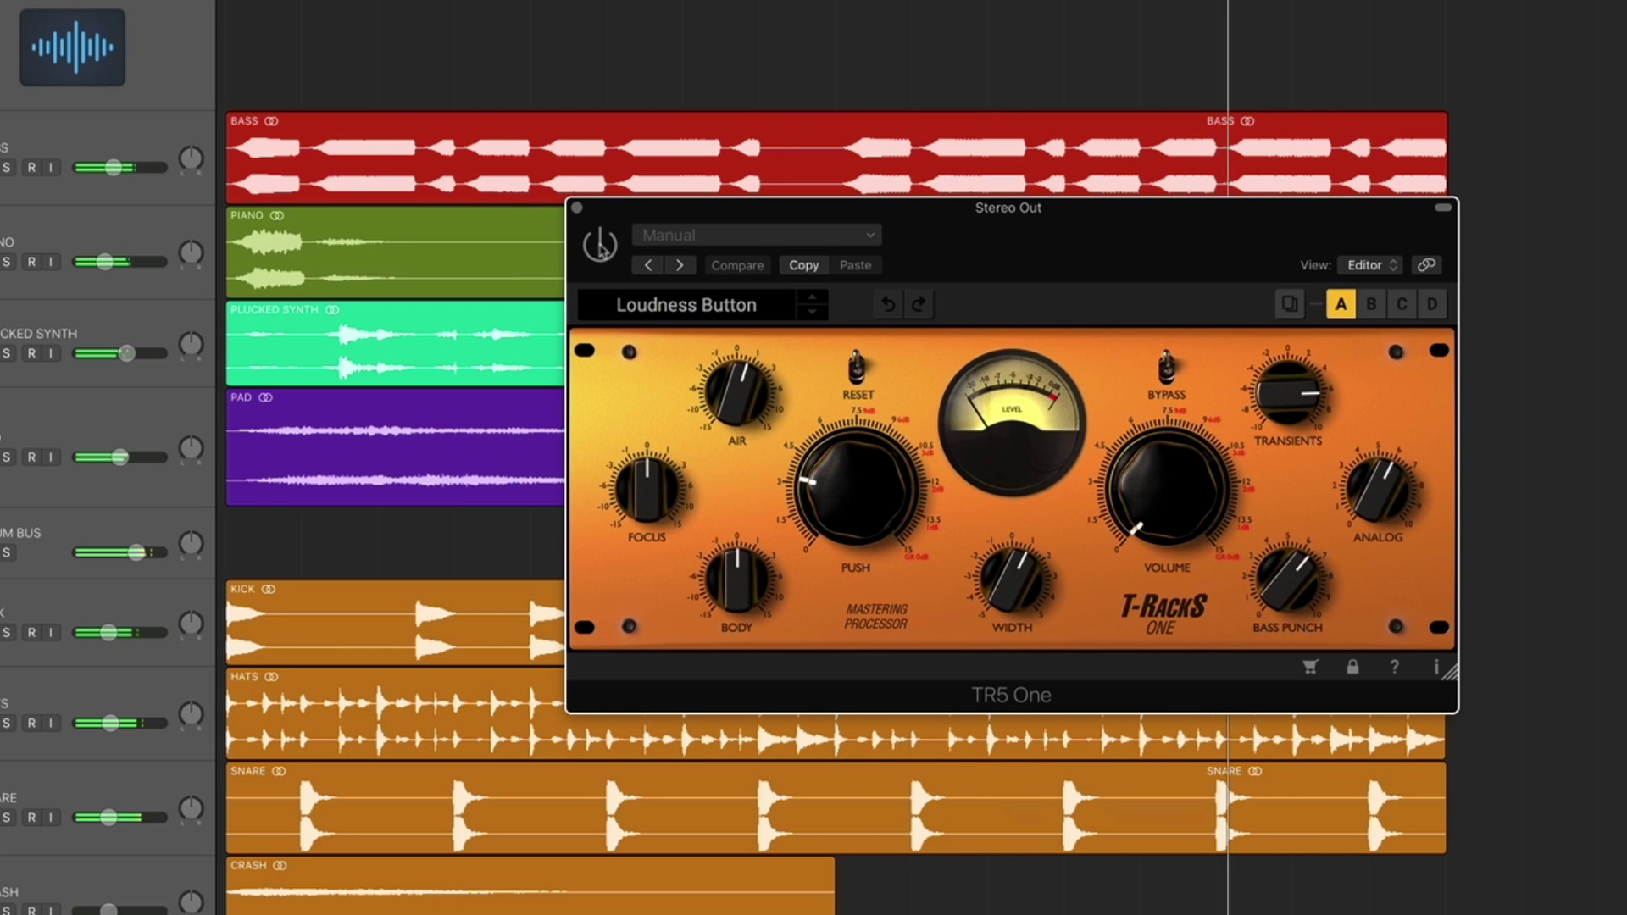
click(600, 245)
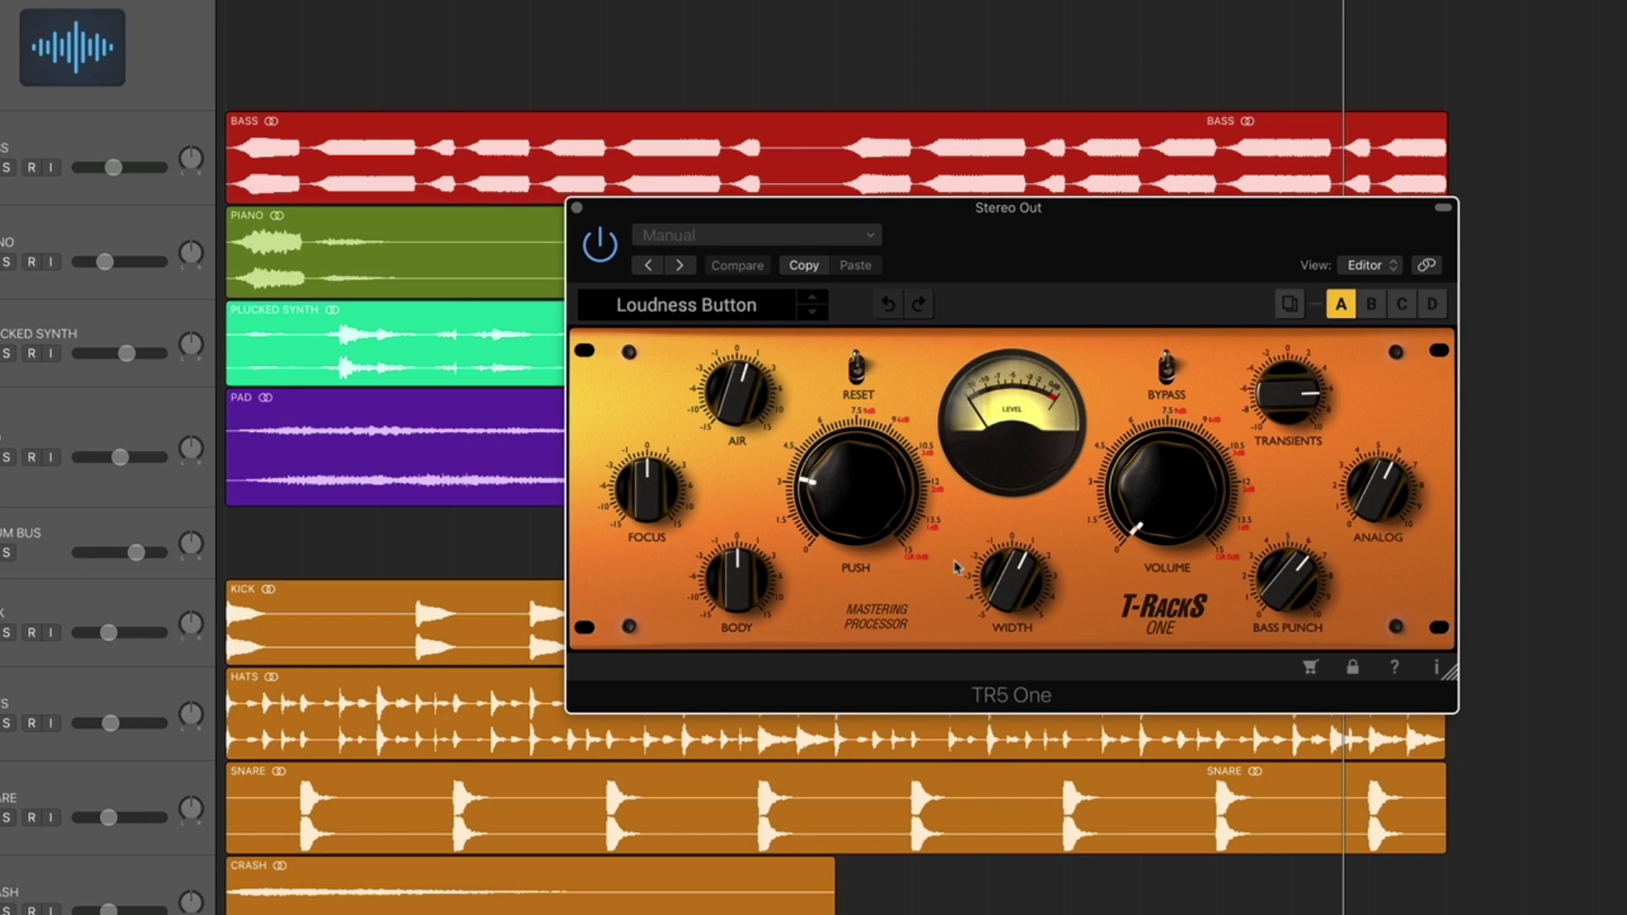
drag(1007, 253, 901, 375)
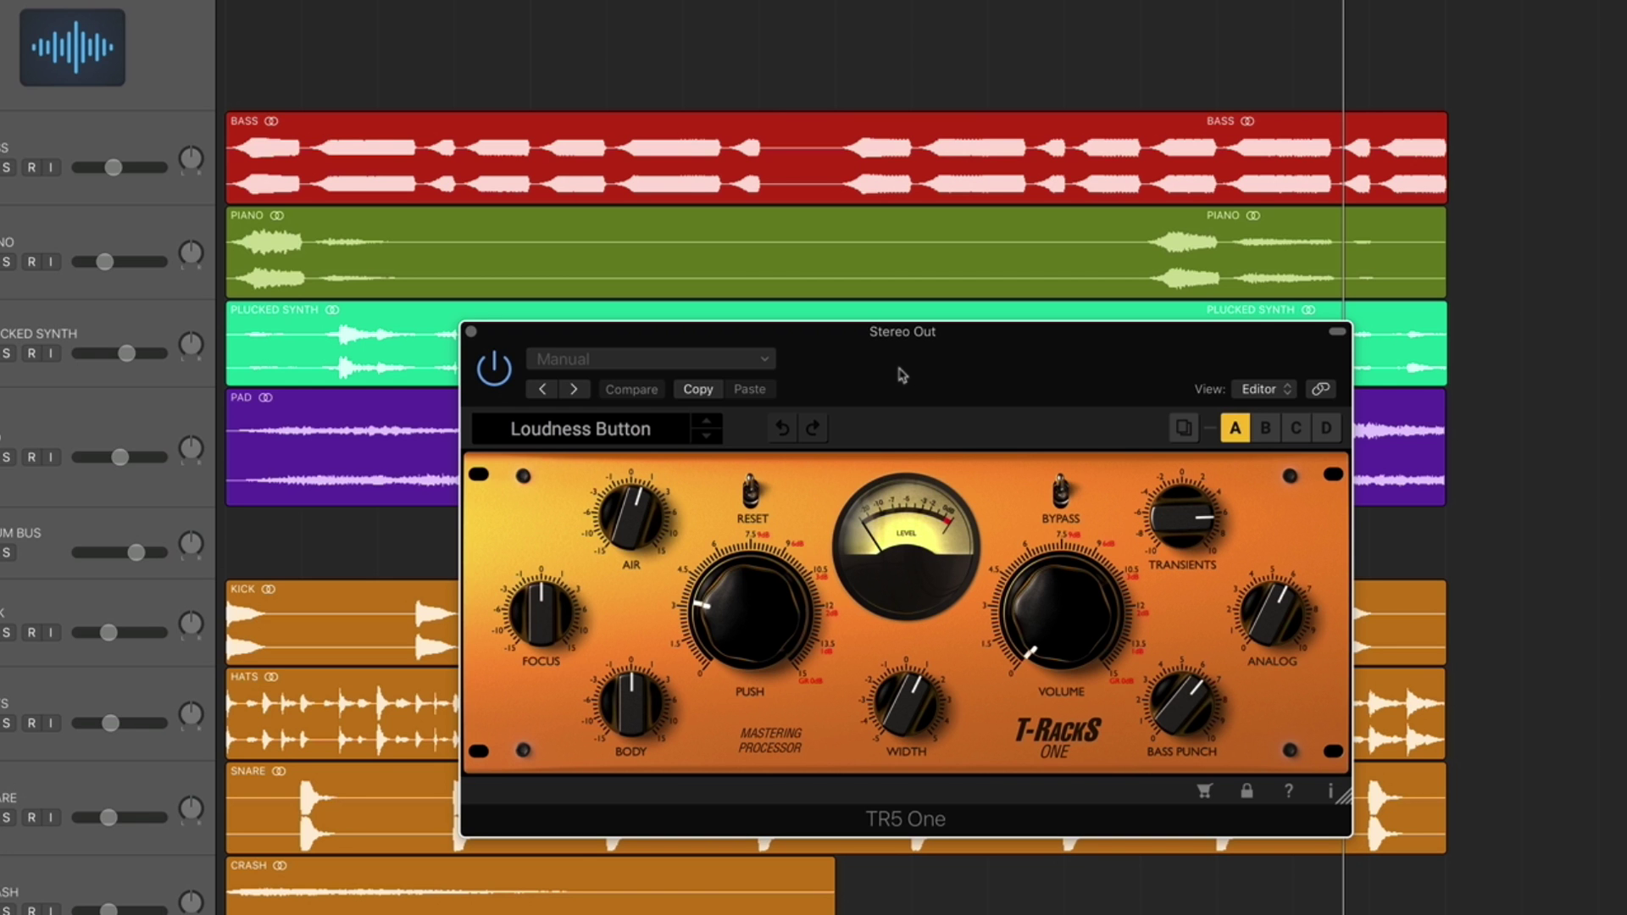
drag(901, 374, 930, 225)
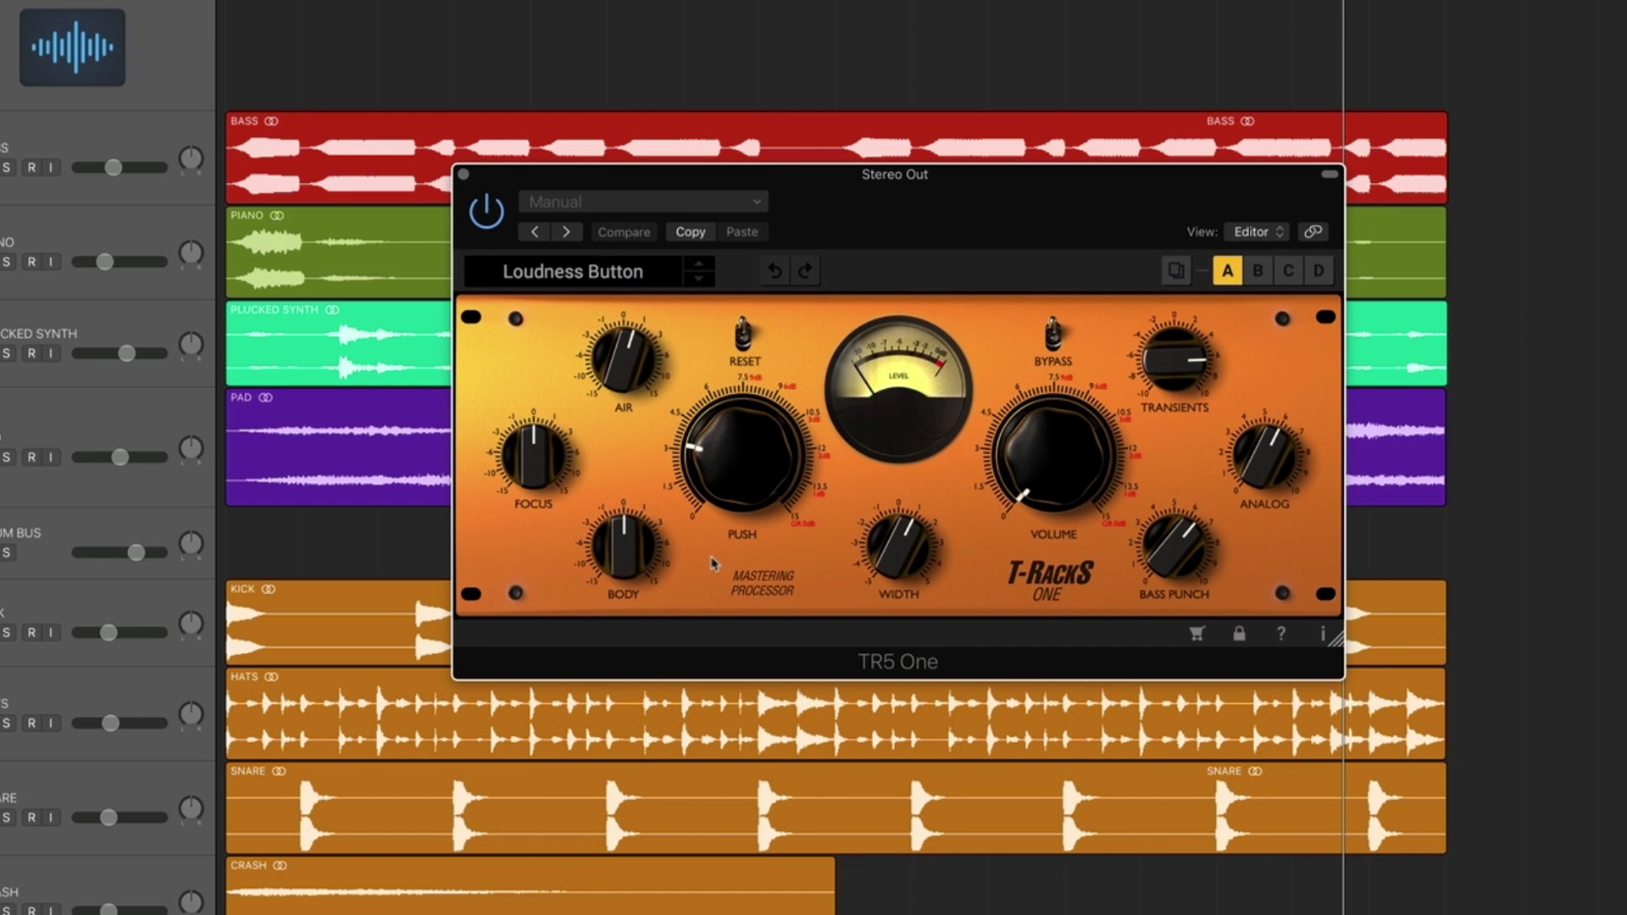
mouse_move(526, 454)
mouse_move(702, 476)
mouse_move(1059, 511)
mouse_move(1191, 388)
mouse_move(1255, 474)
mouse_move(768, 481)
click(621, 276)
click(717, 616)
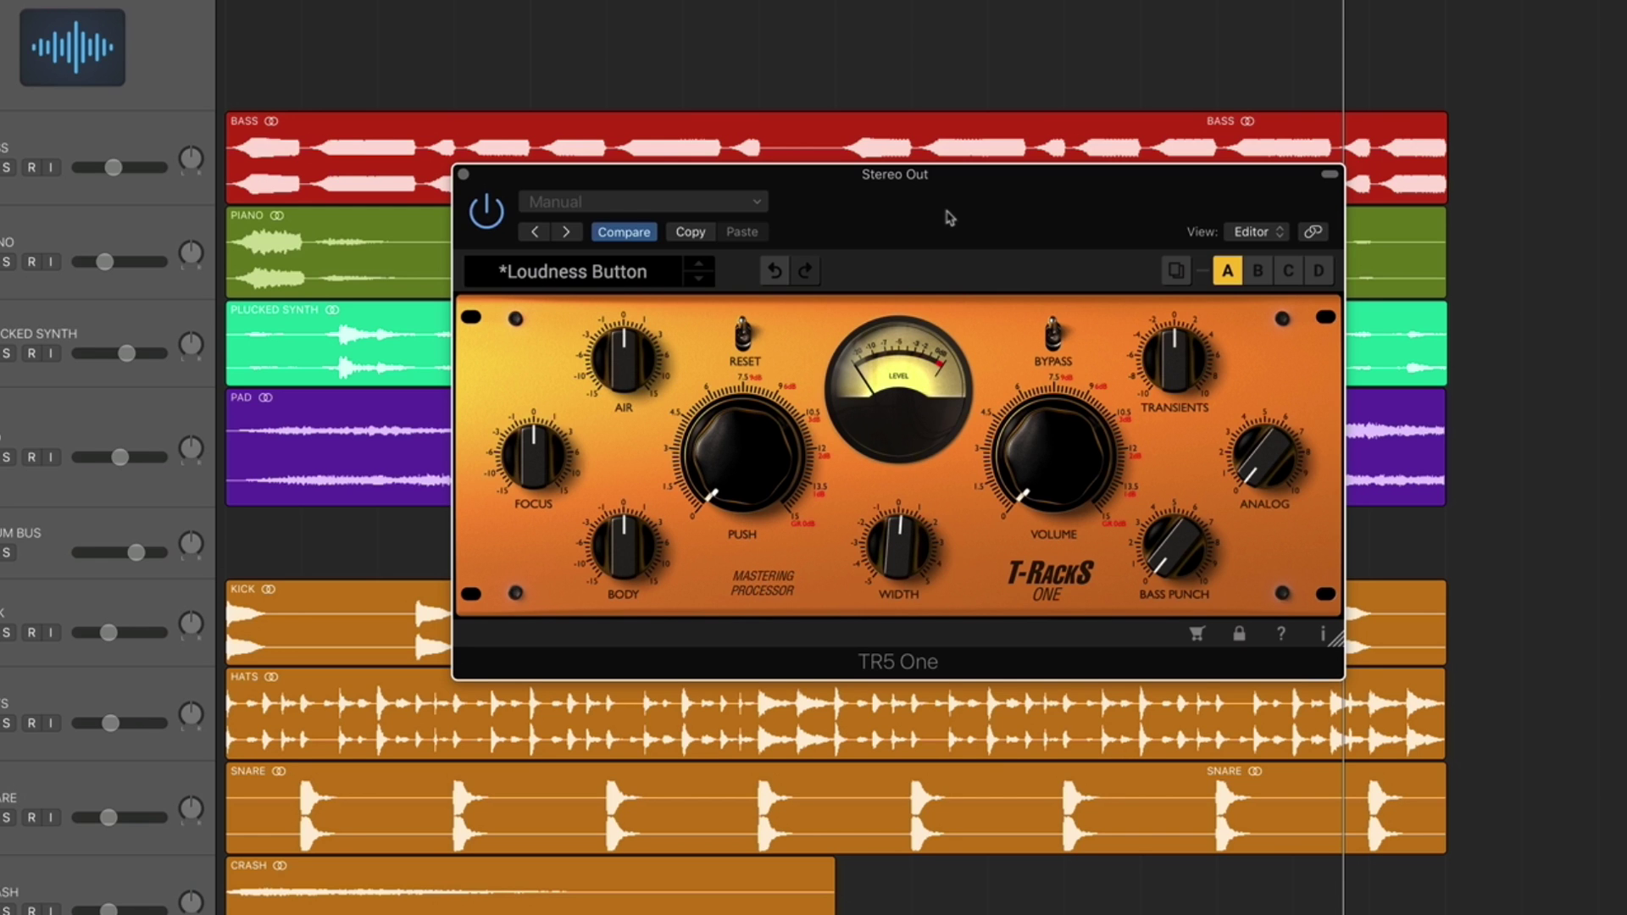
mouse_move(745, 513)
key(space)
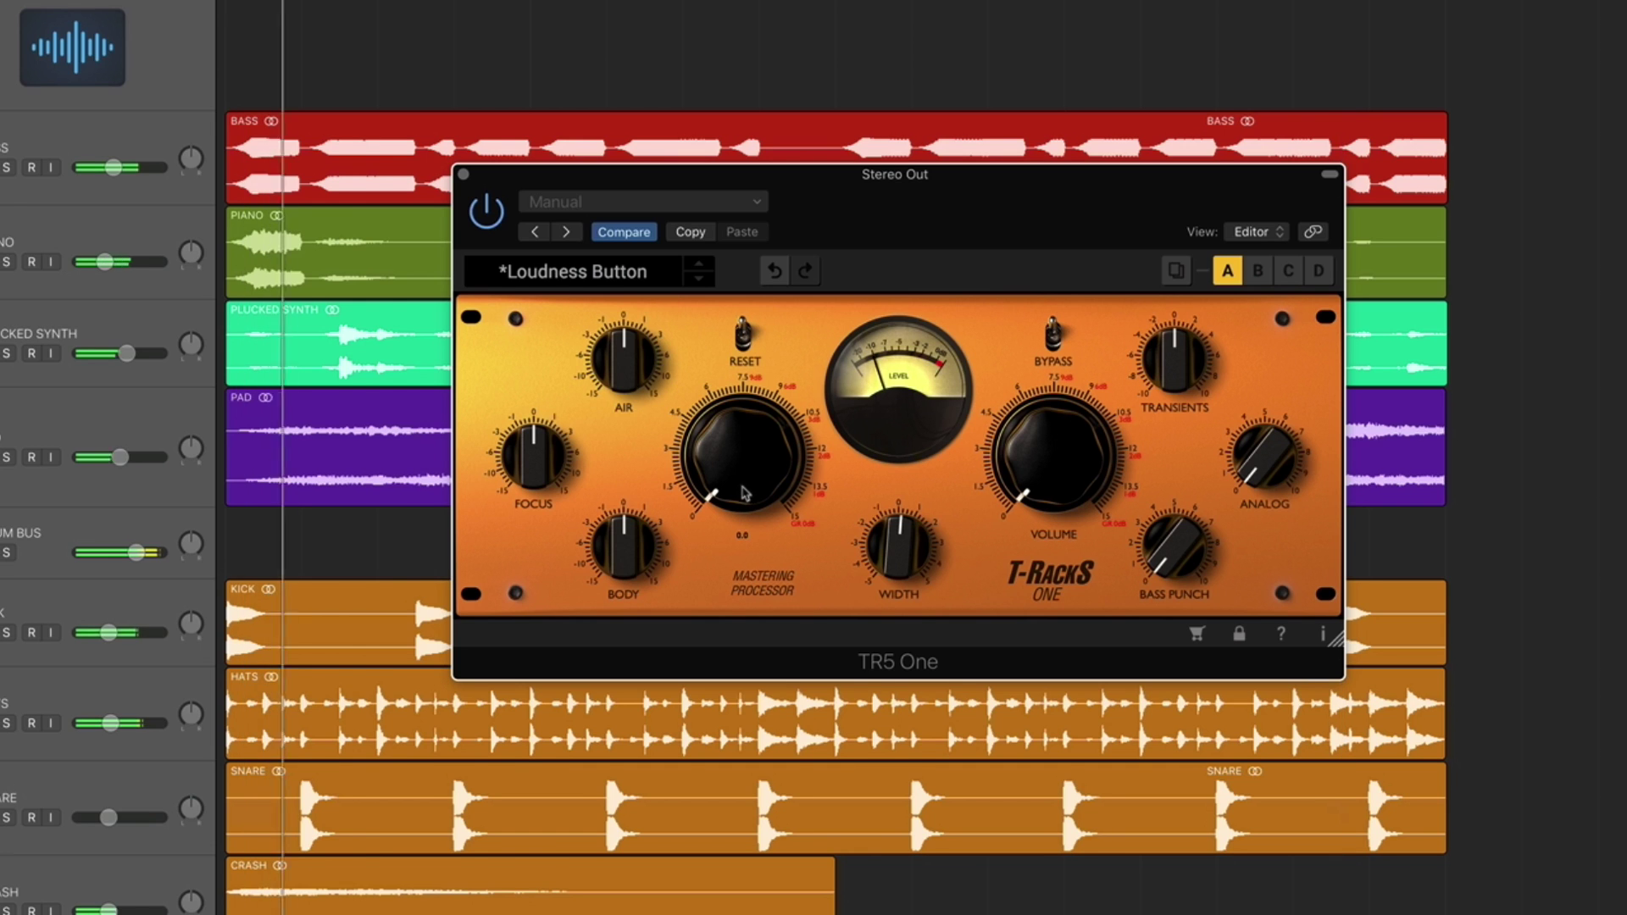
drag(743, 494, 733, 255)
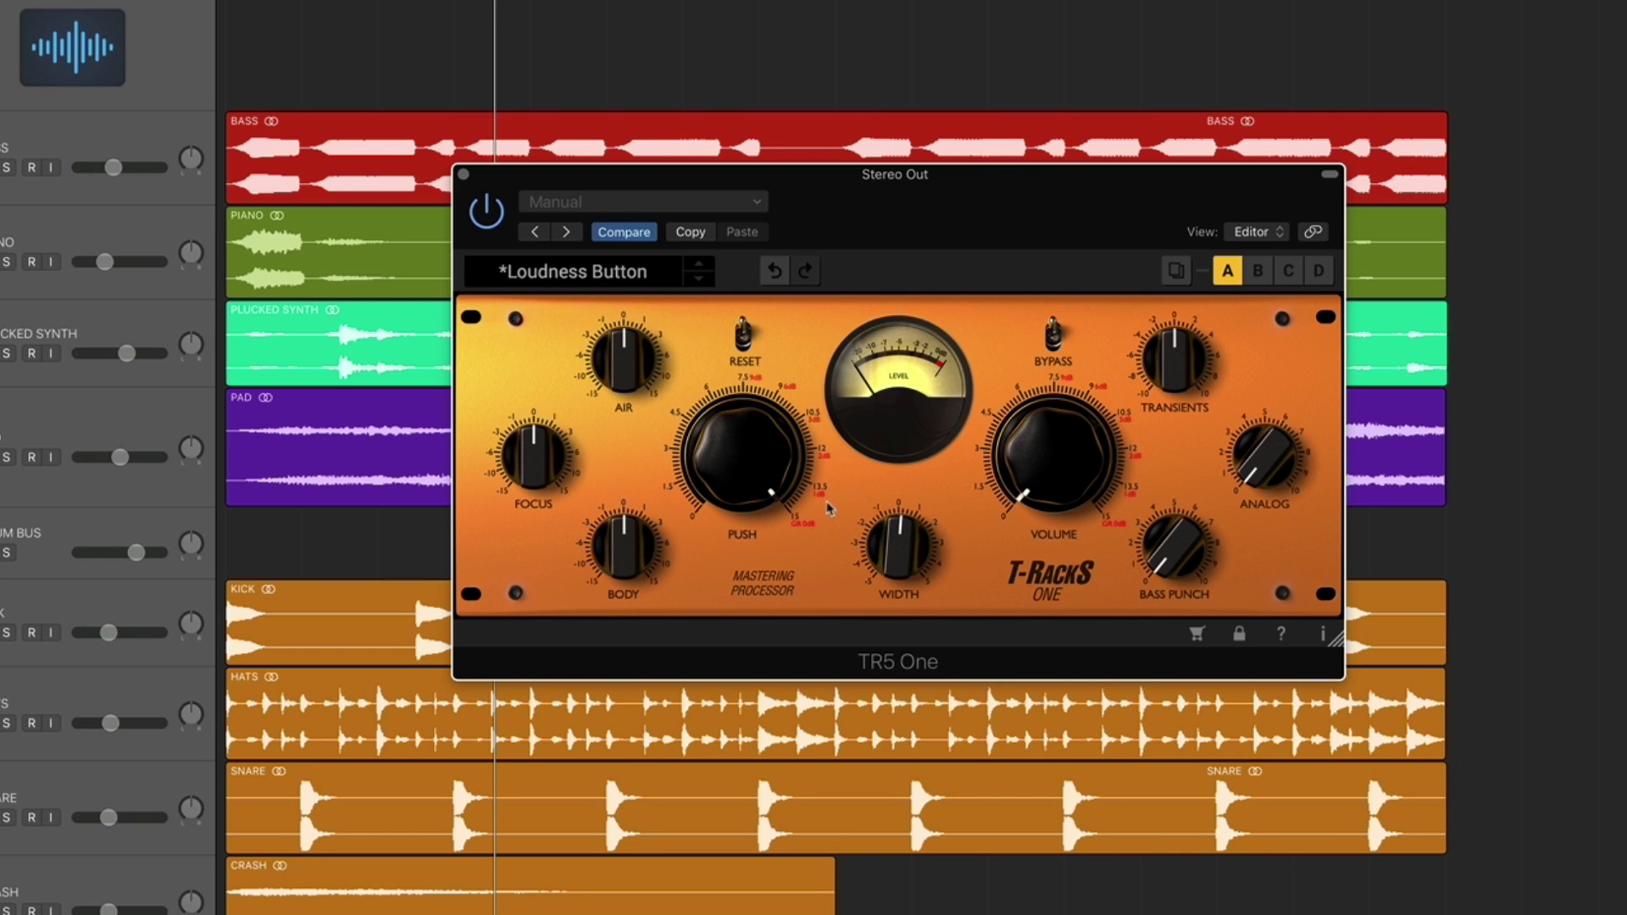
mouse_move(1042, 506)
key(space)
drag(1051, 497, 1029, 278)
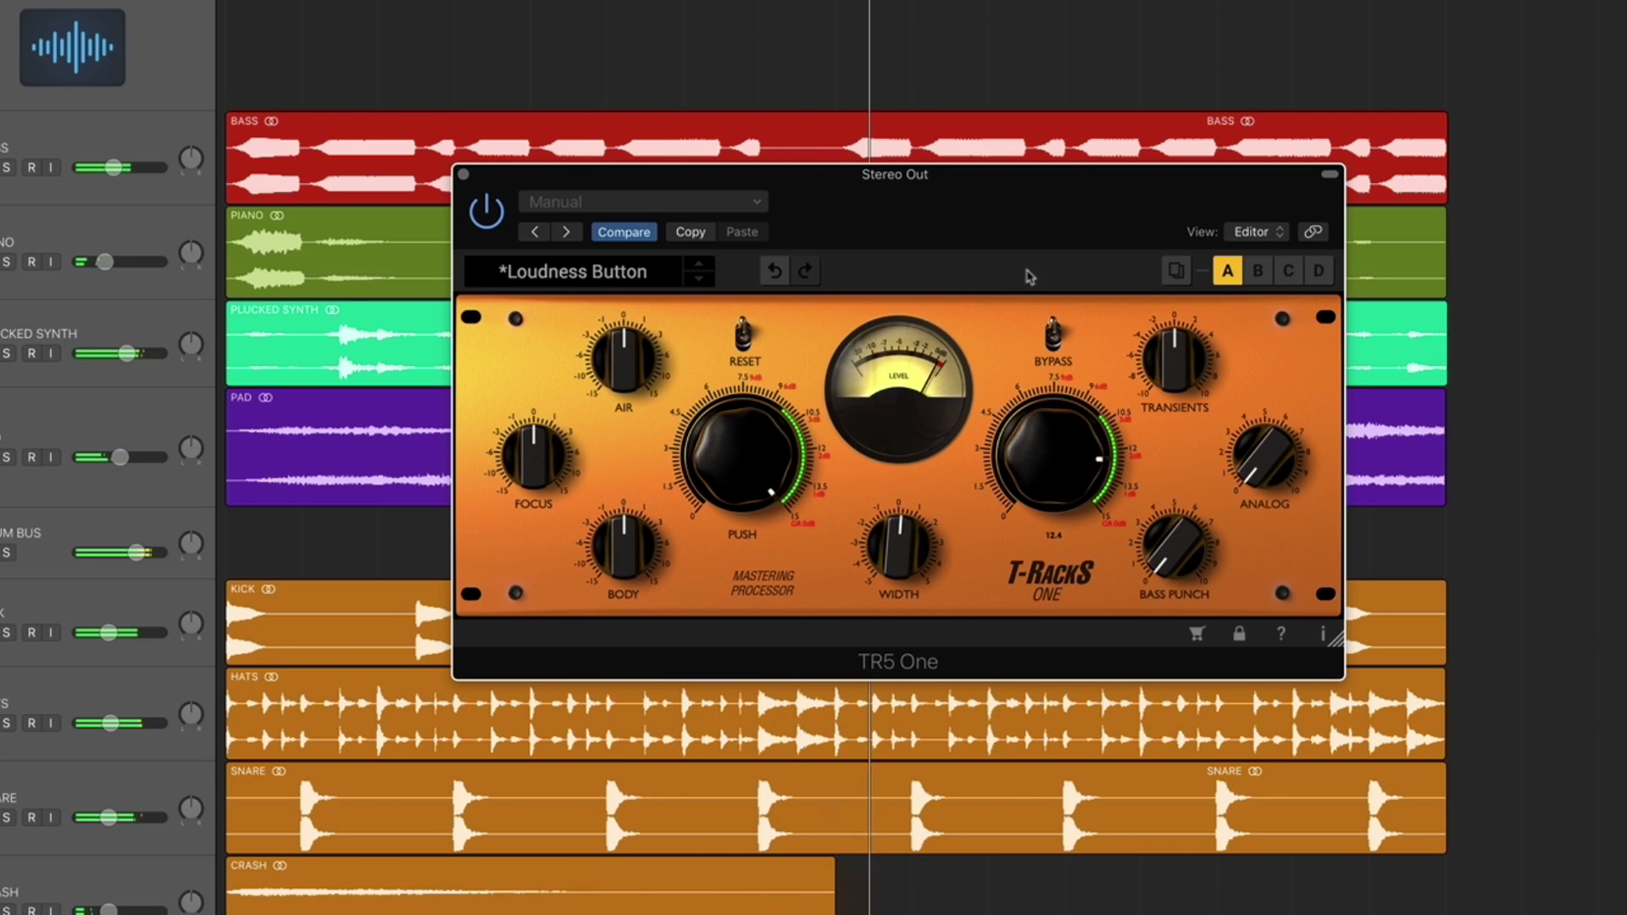
key(super+z)
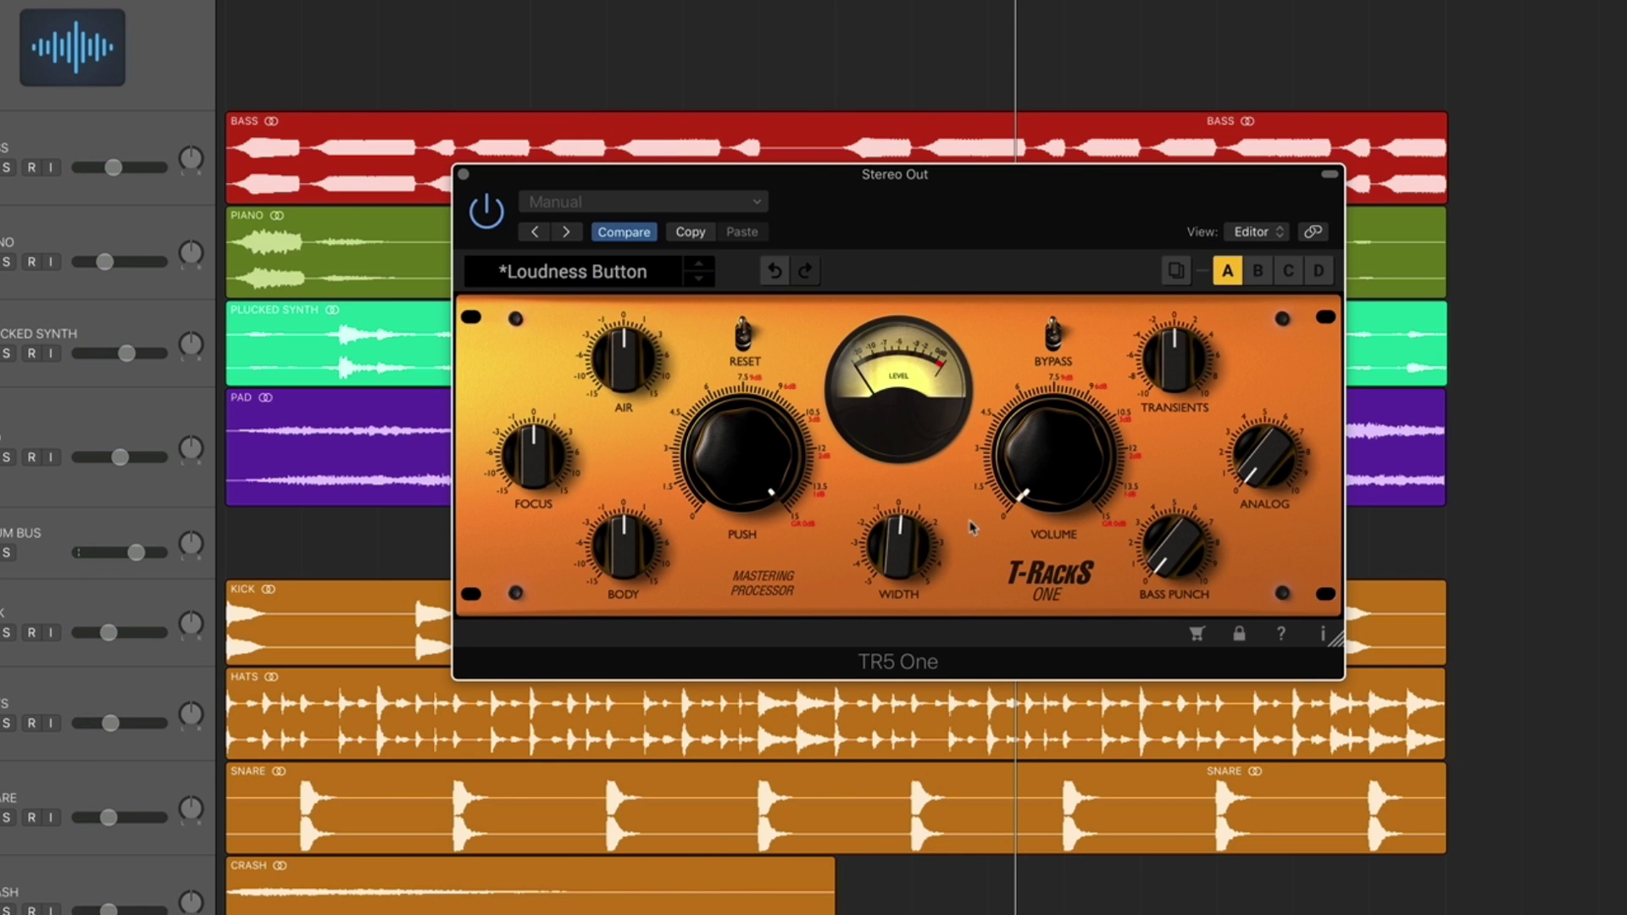
Step: Lower TR5 One's Push knob to 3.3 and raise Transients to 4.5 during playback
drag(738, 450, 728, 607)
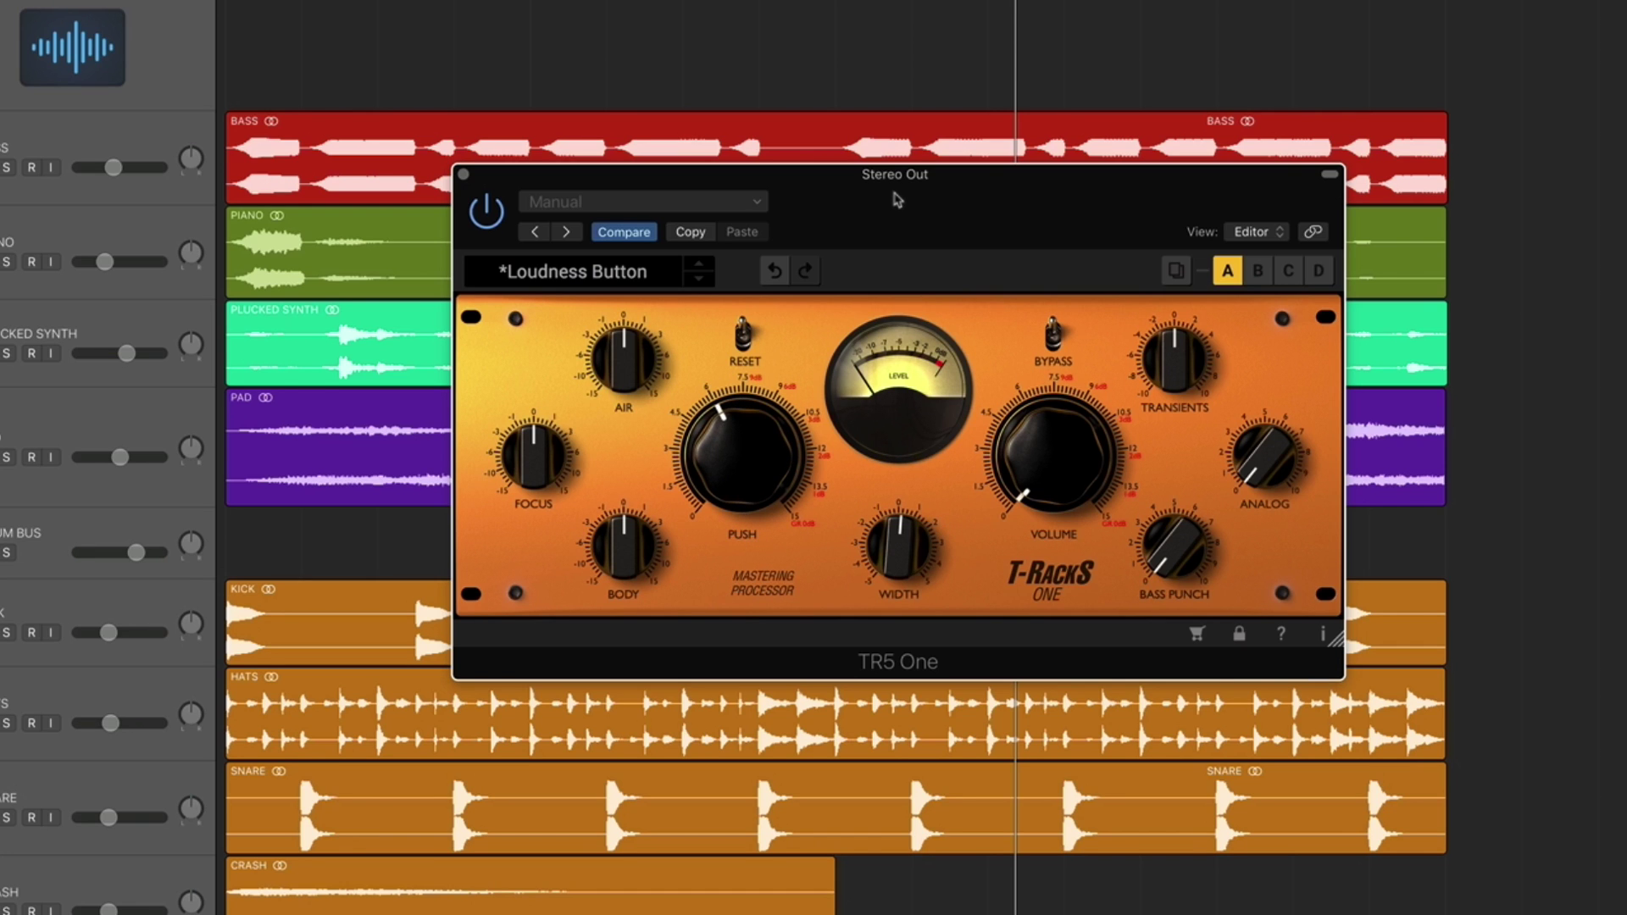
drag(783, 466, 747, 510)
key(space)
drag(1175, 360, 1174, 305)
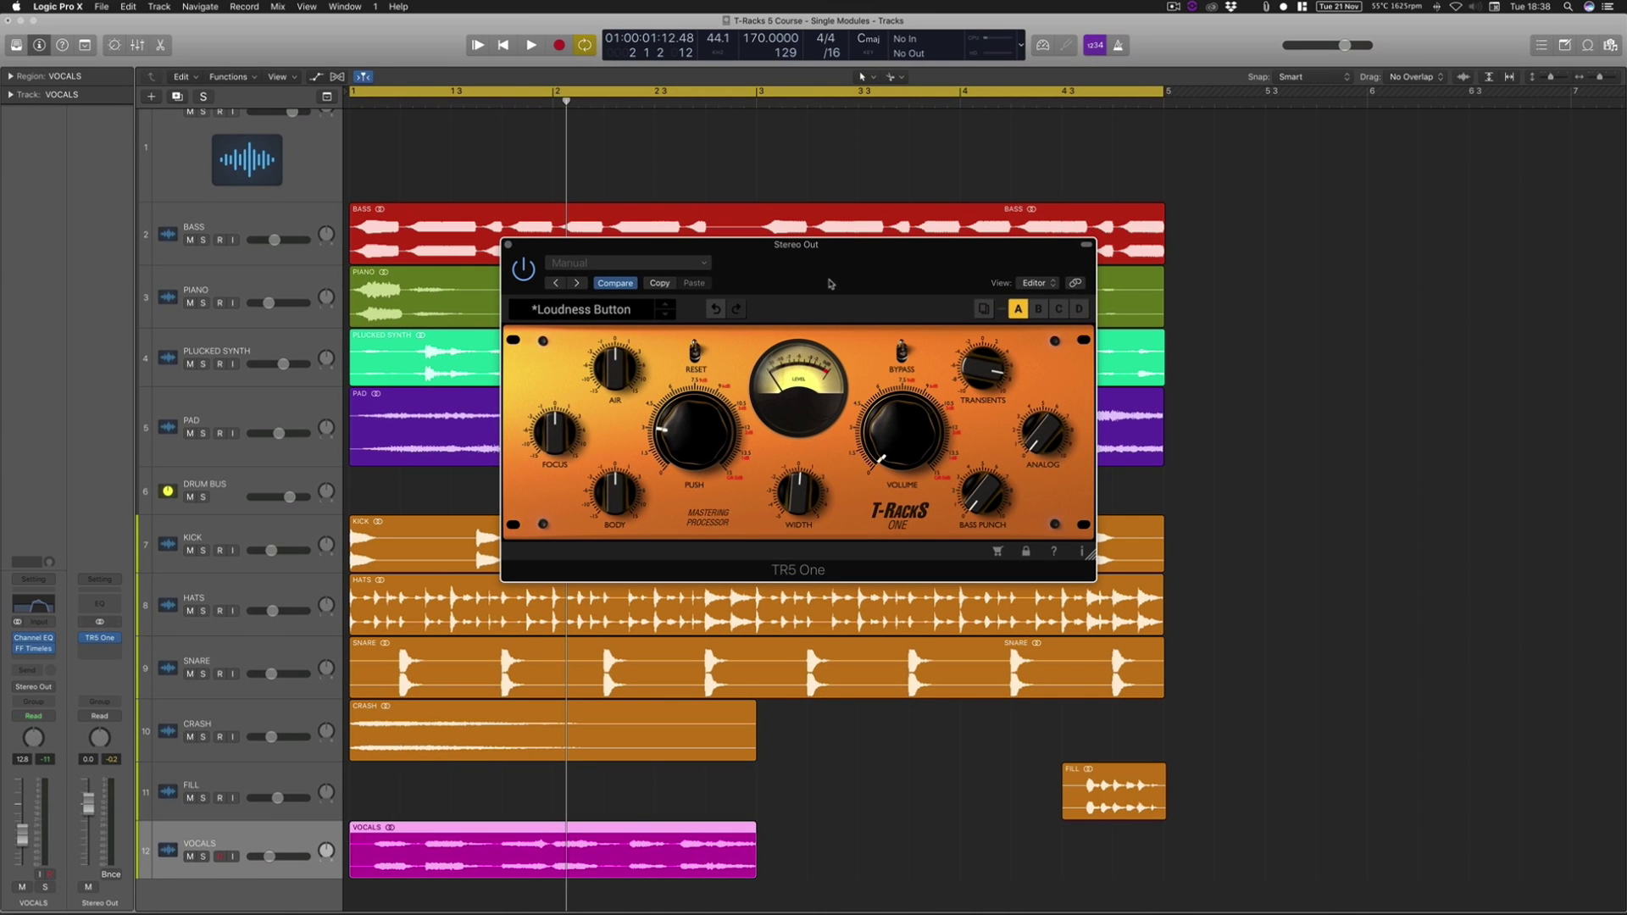
Step: Close the mastering plug-in window and create one new audio track
key(v)
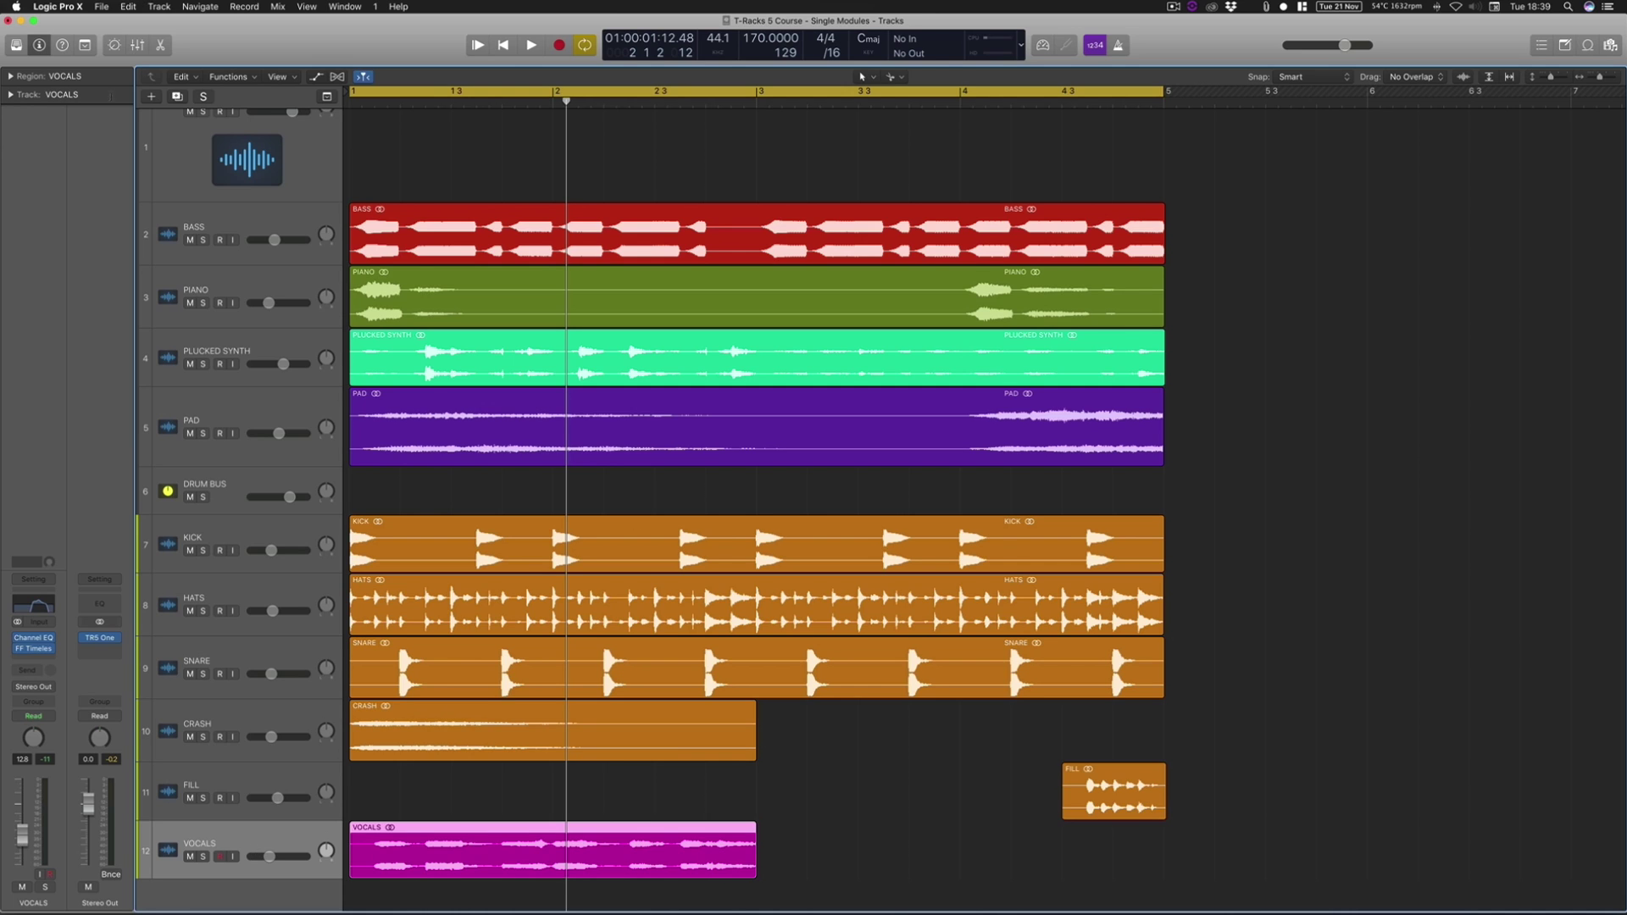
click(153, 98)
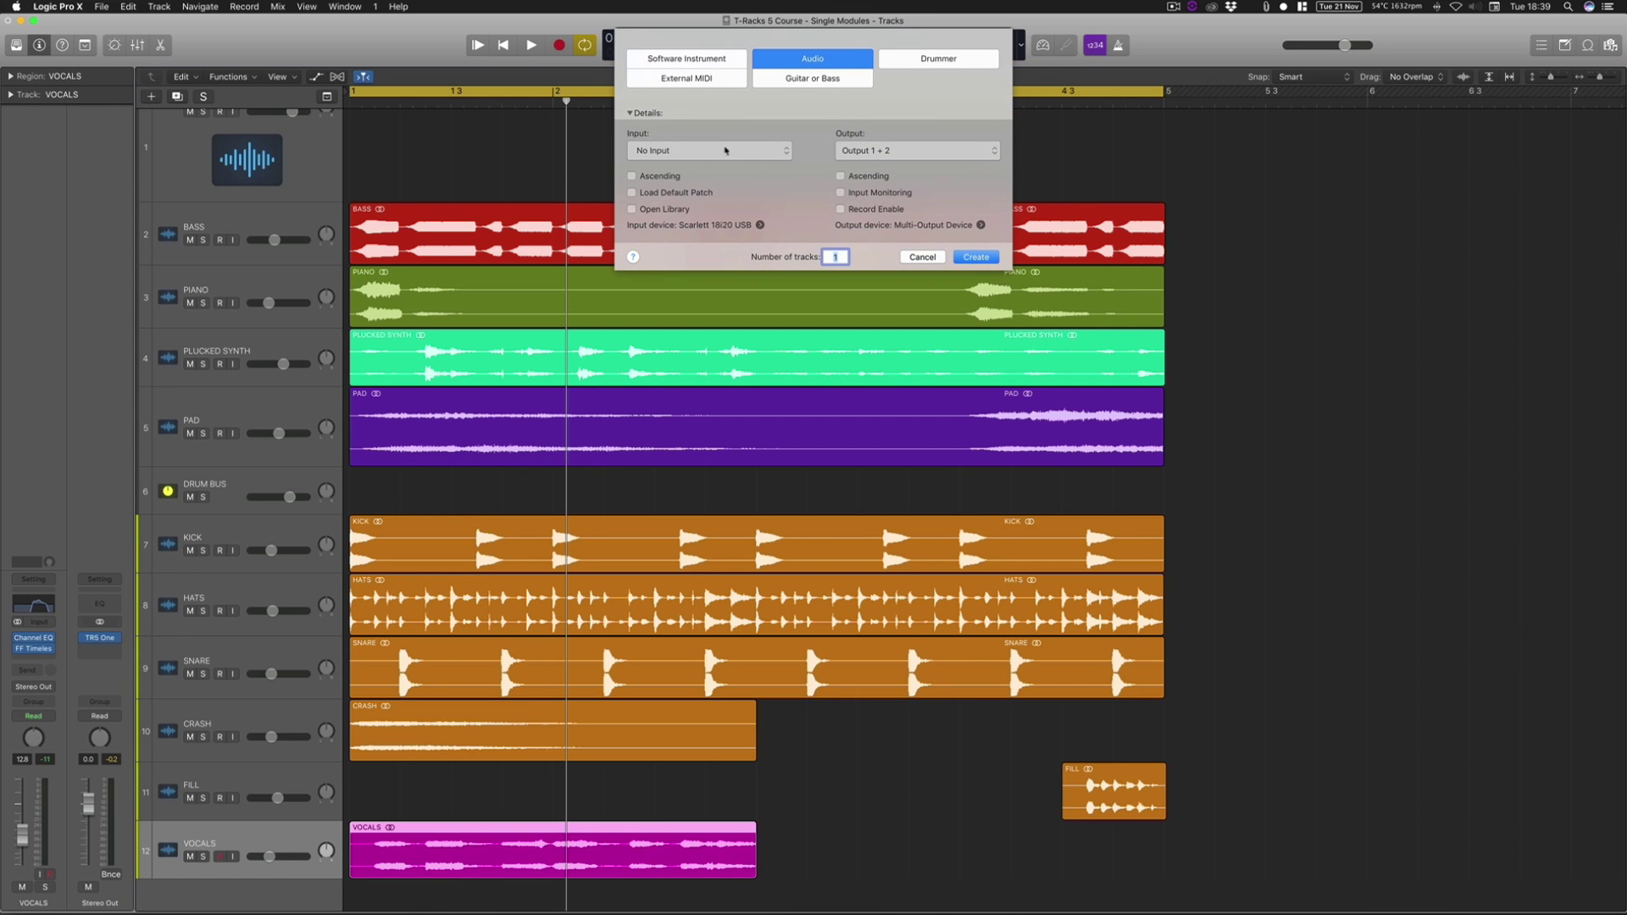
click(976, 257)
Step: Insert TR5 Black 76 (Mono) in the new track's first Audio FX slot
click(34, 649)
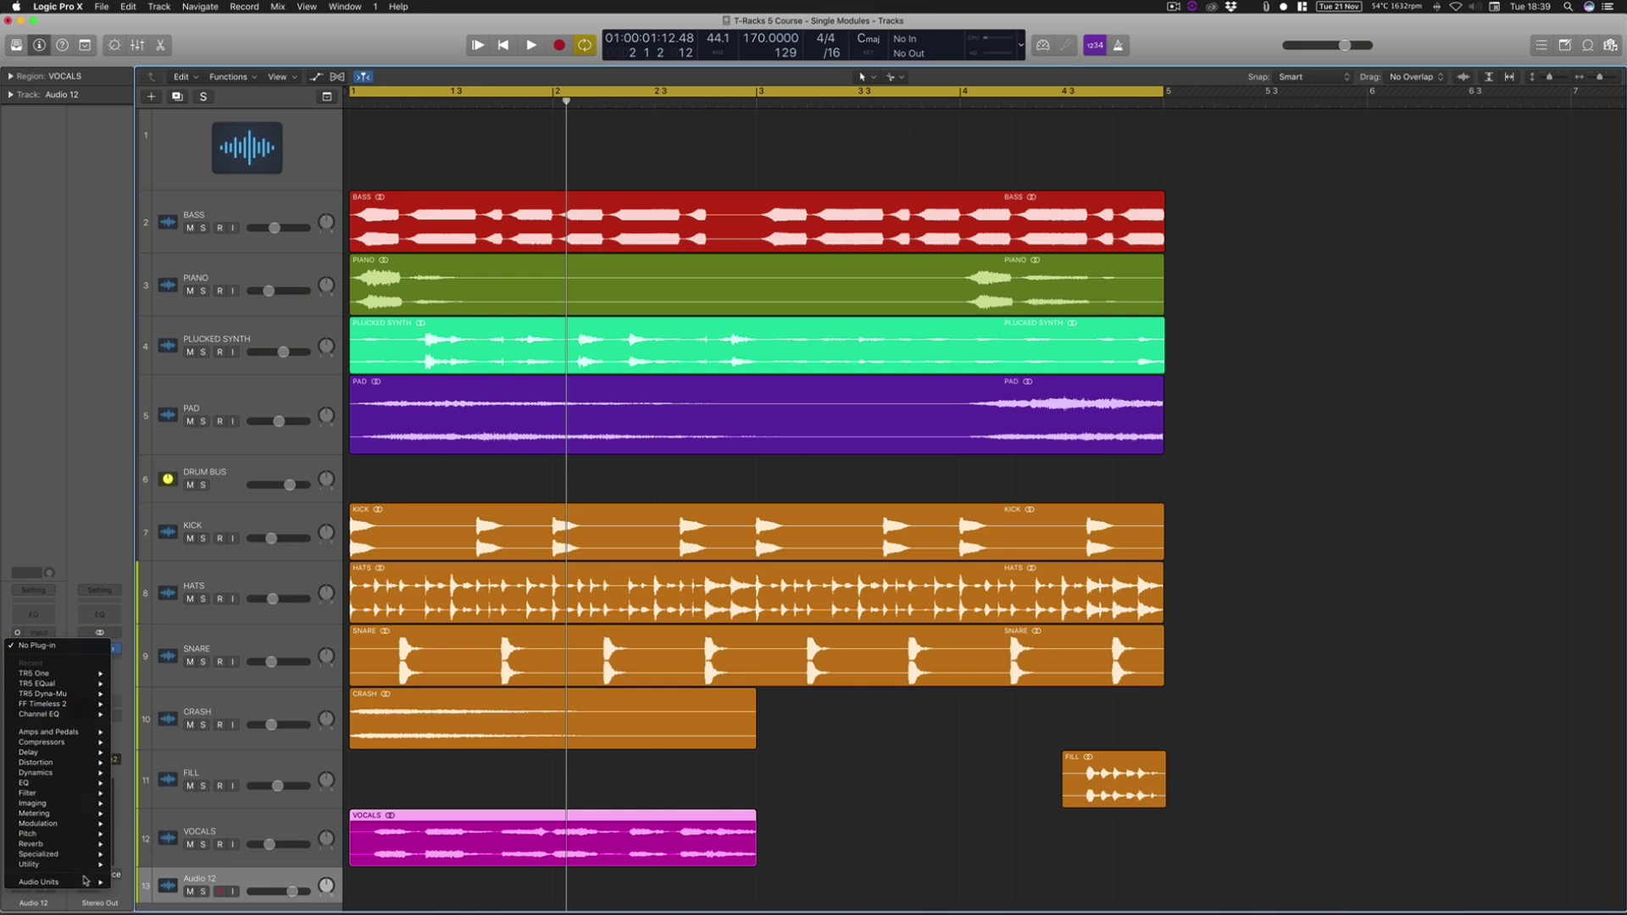
mouse_move(88, 883)
mouse_move(174, 801)
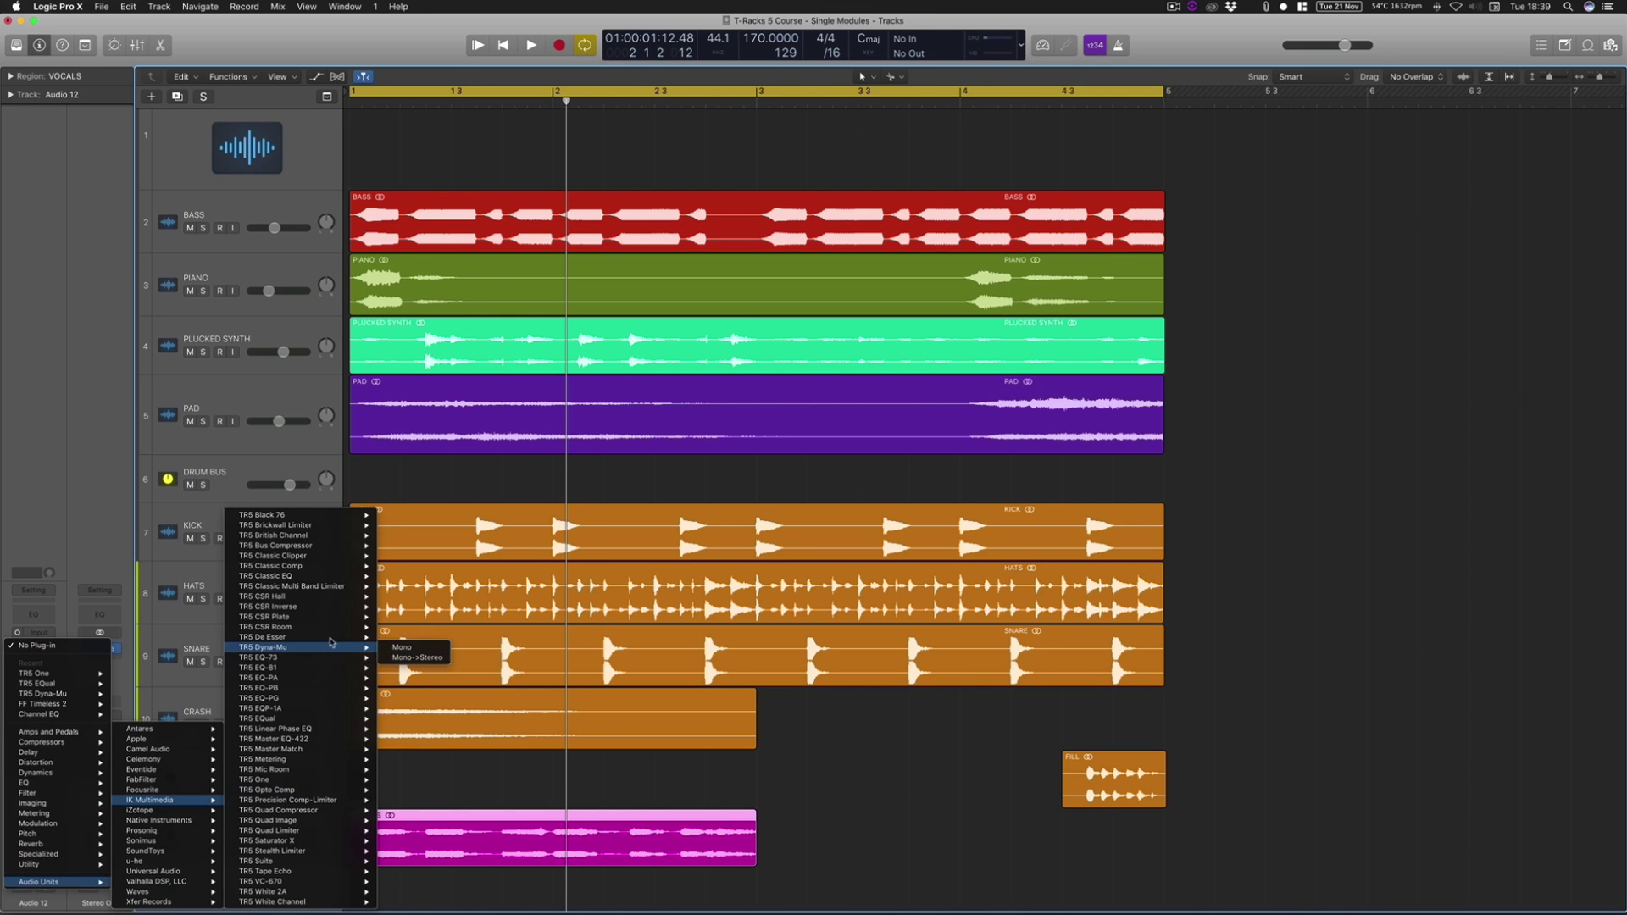
mouse_move(347, 519)
click(403, 514)
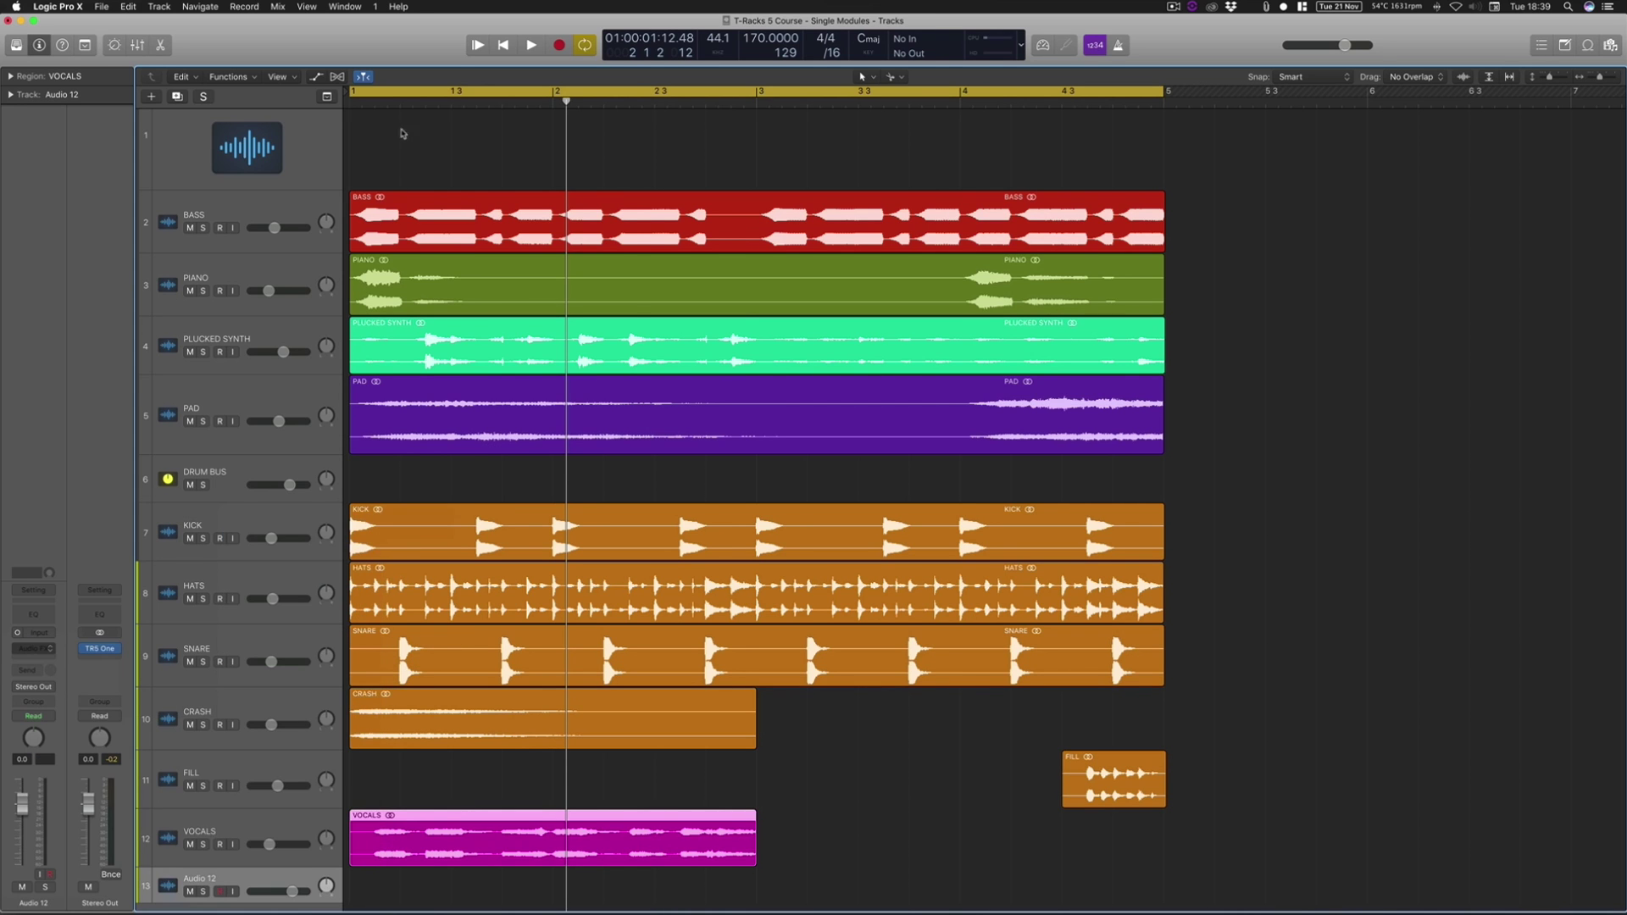
Step: Nudge the TR5 Black 76 plug-in window slightly into place
drag(779, 265, 784, 258)
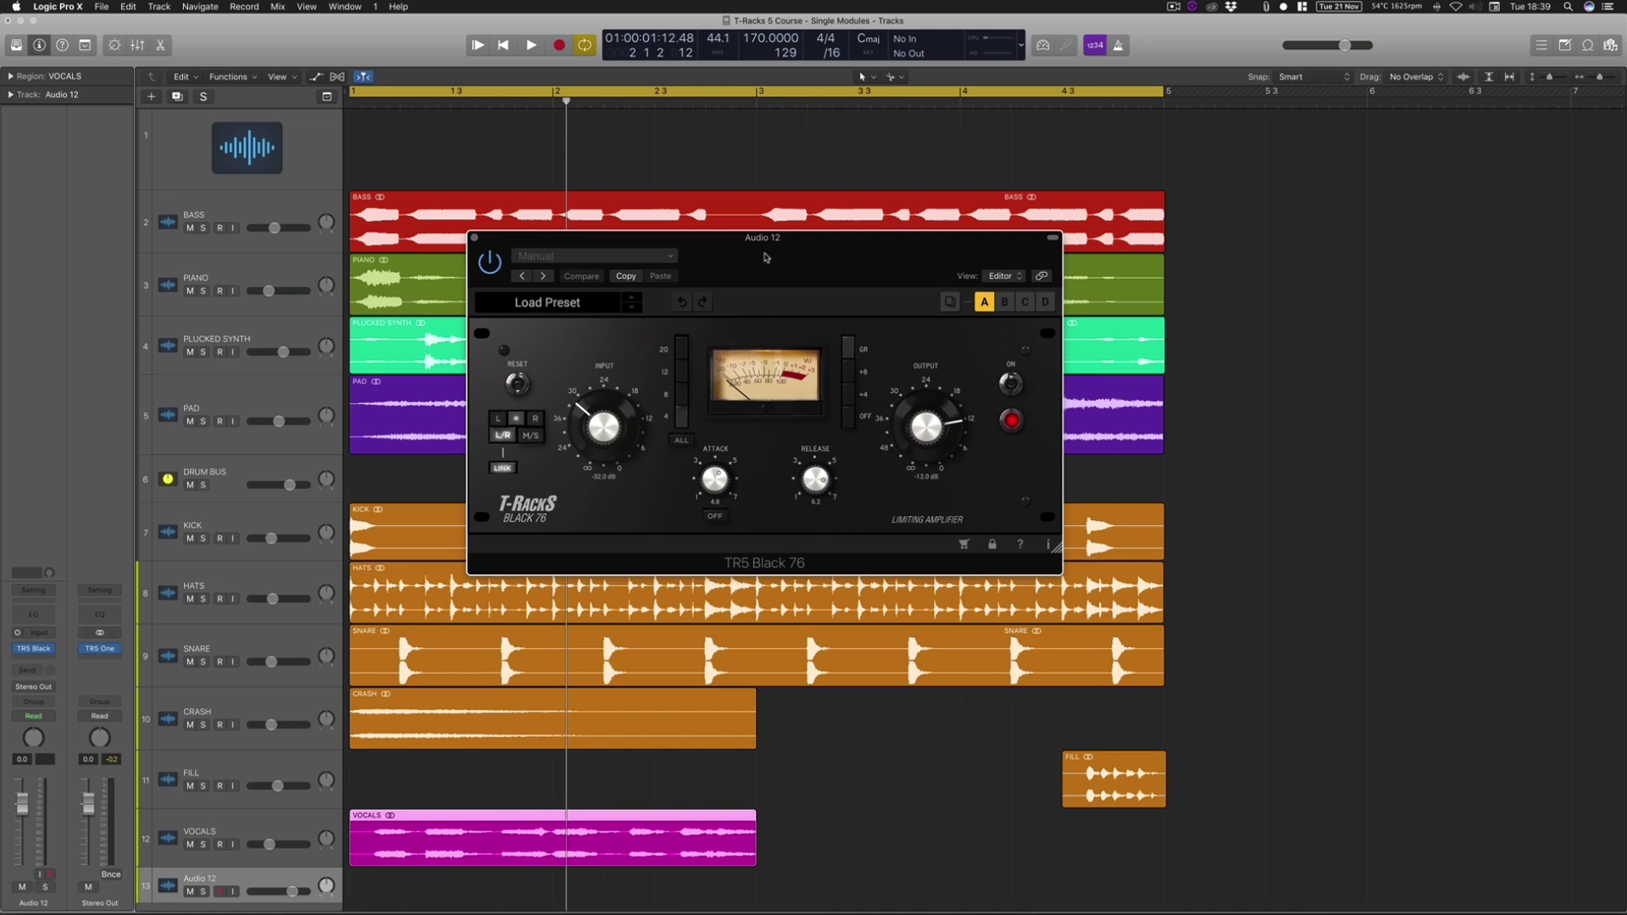
Step: Insert TR5 British Channel (Mono->Stereo) after the Black 76 without loading a preset
click(475, 238)
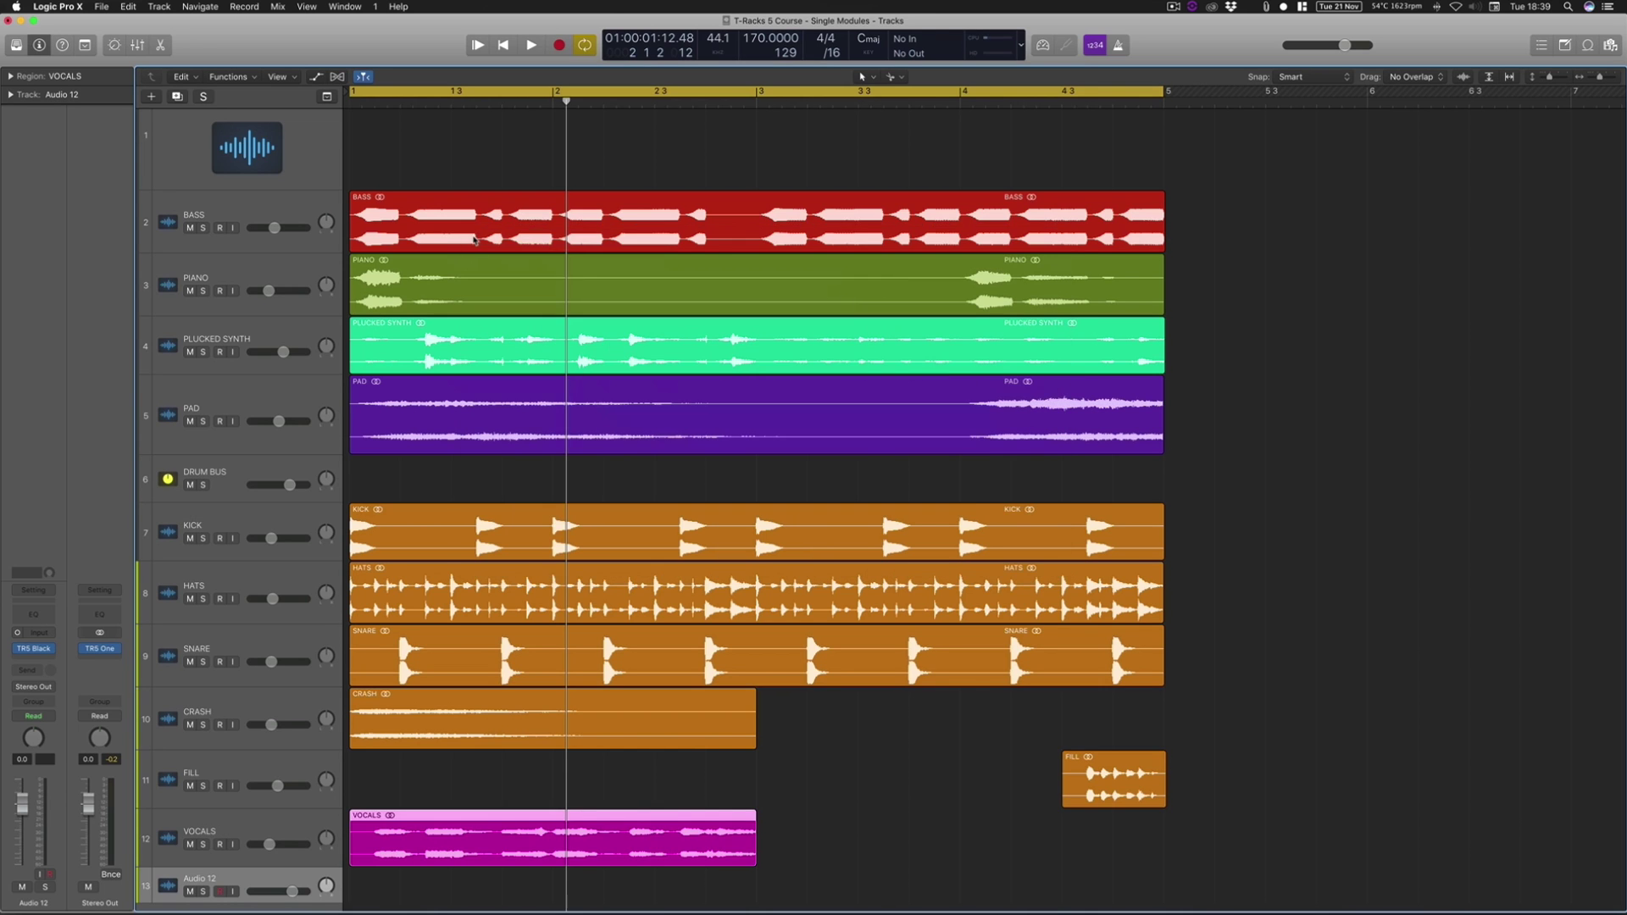
click(38, 657)
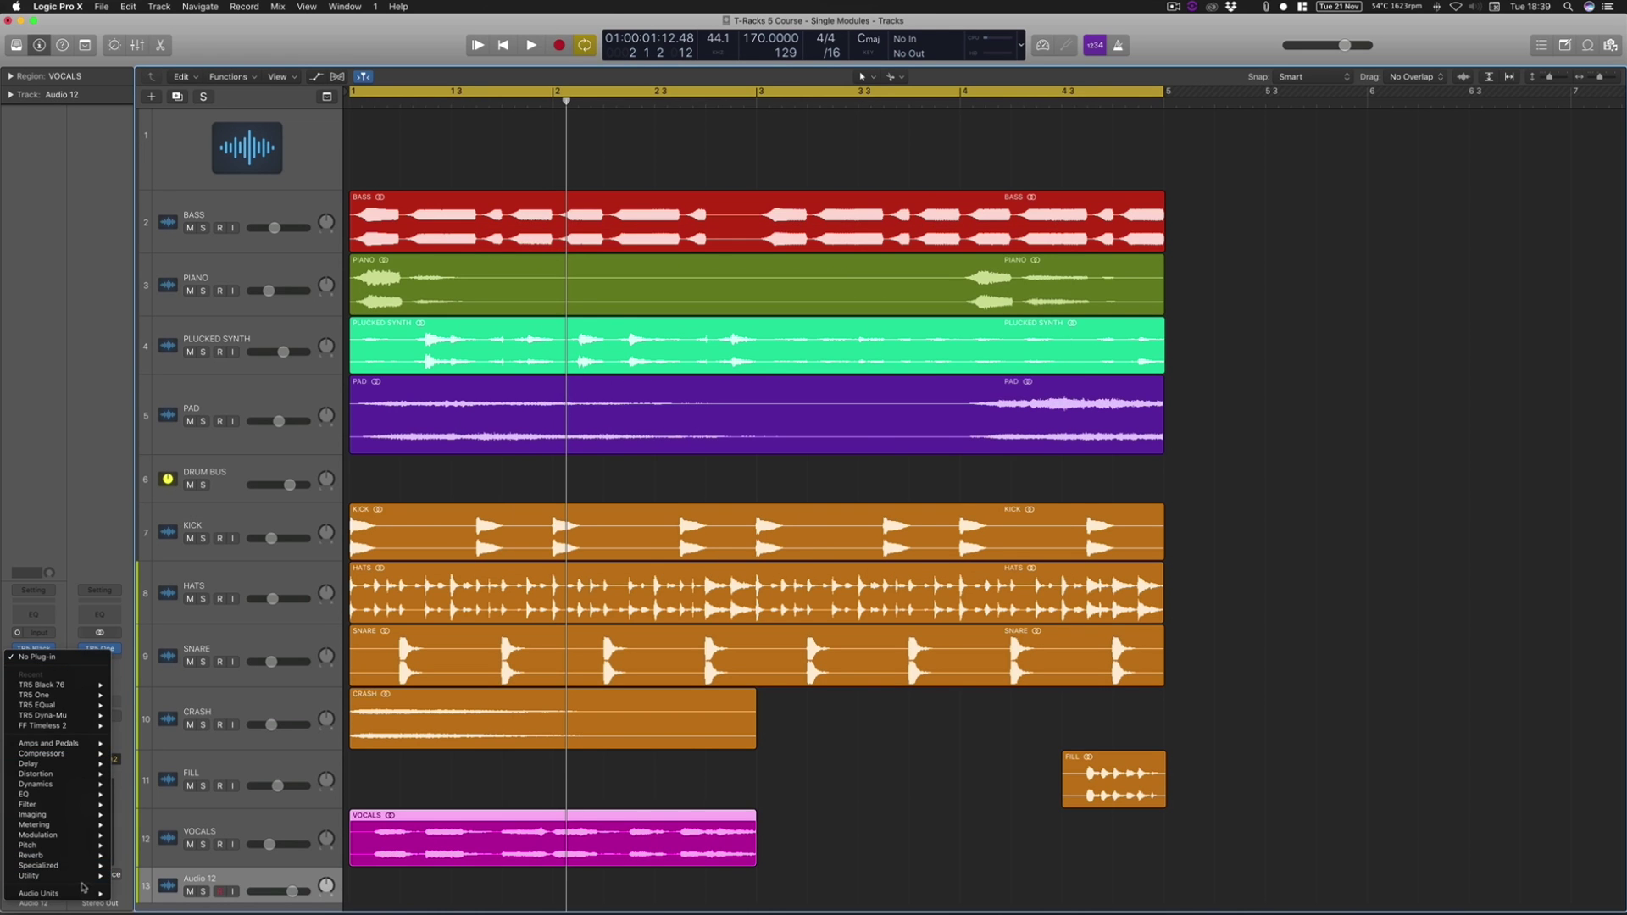
mouse_move(51, 893)
mouse_move(185, 800)
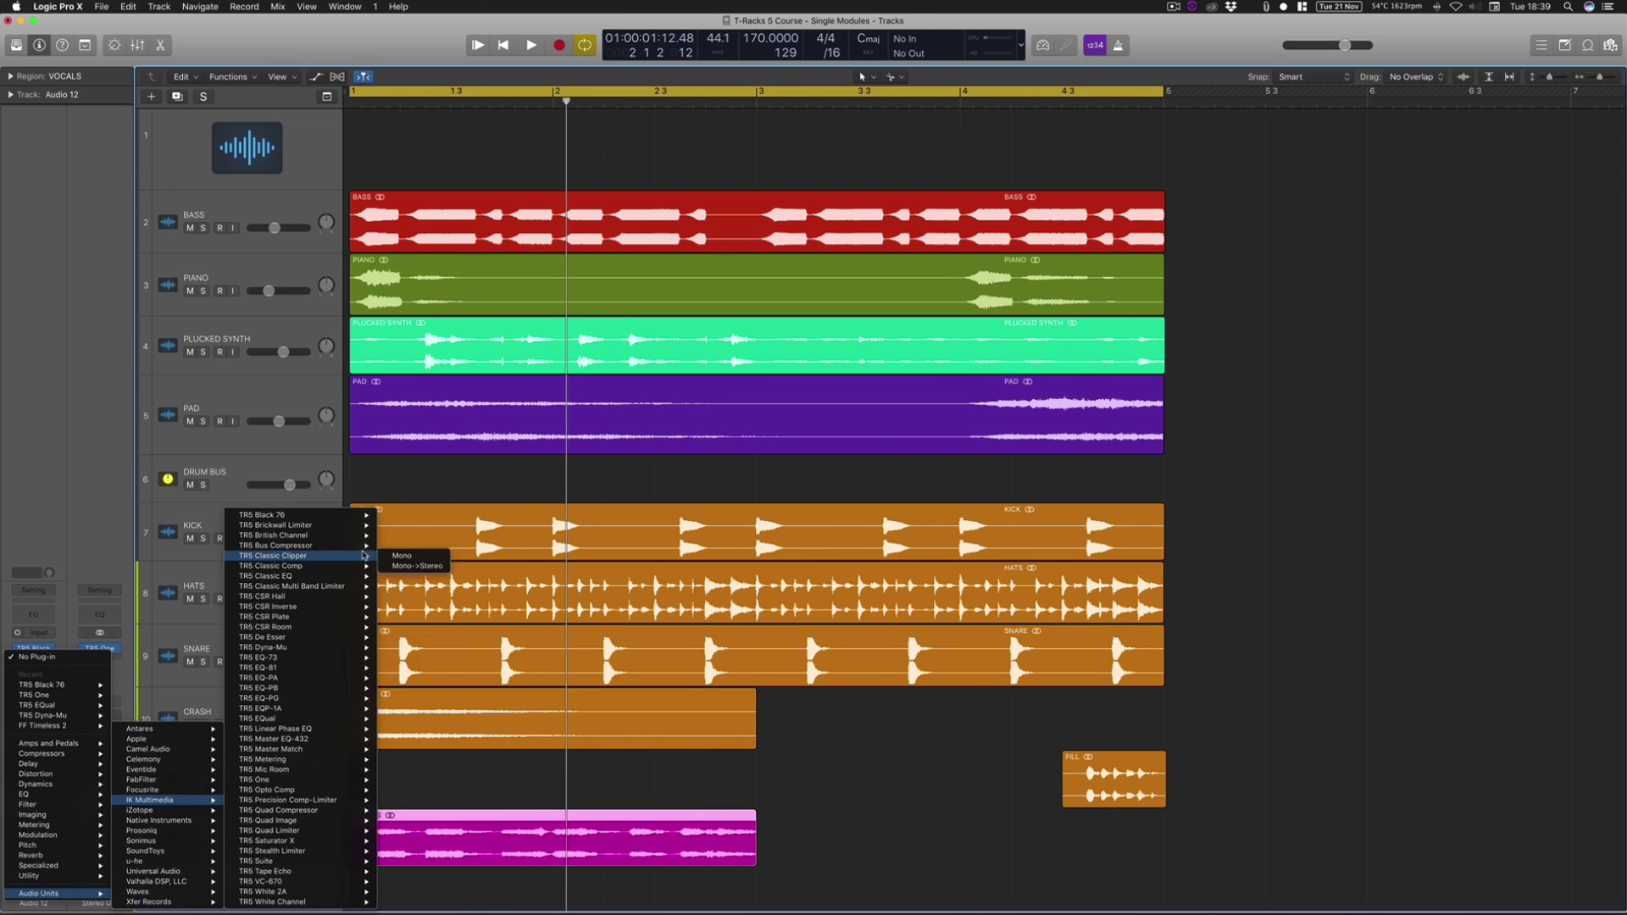
mouse_move(356, 535)
click(407, 546)
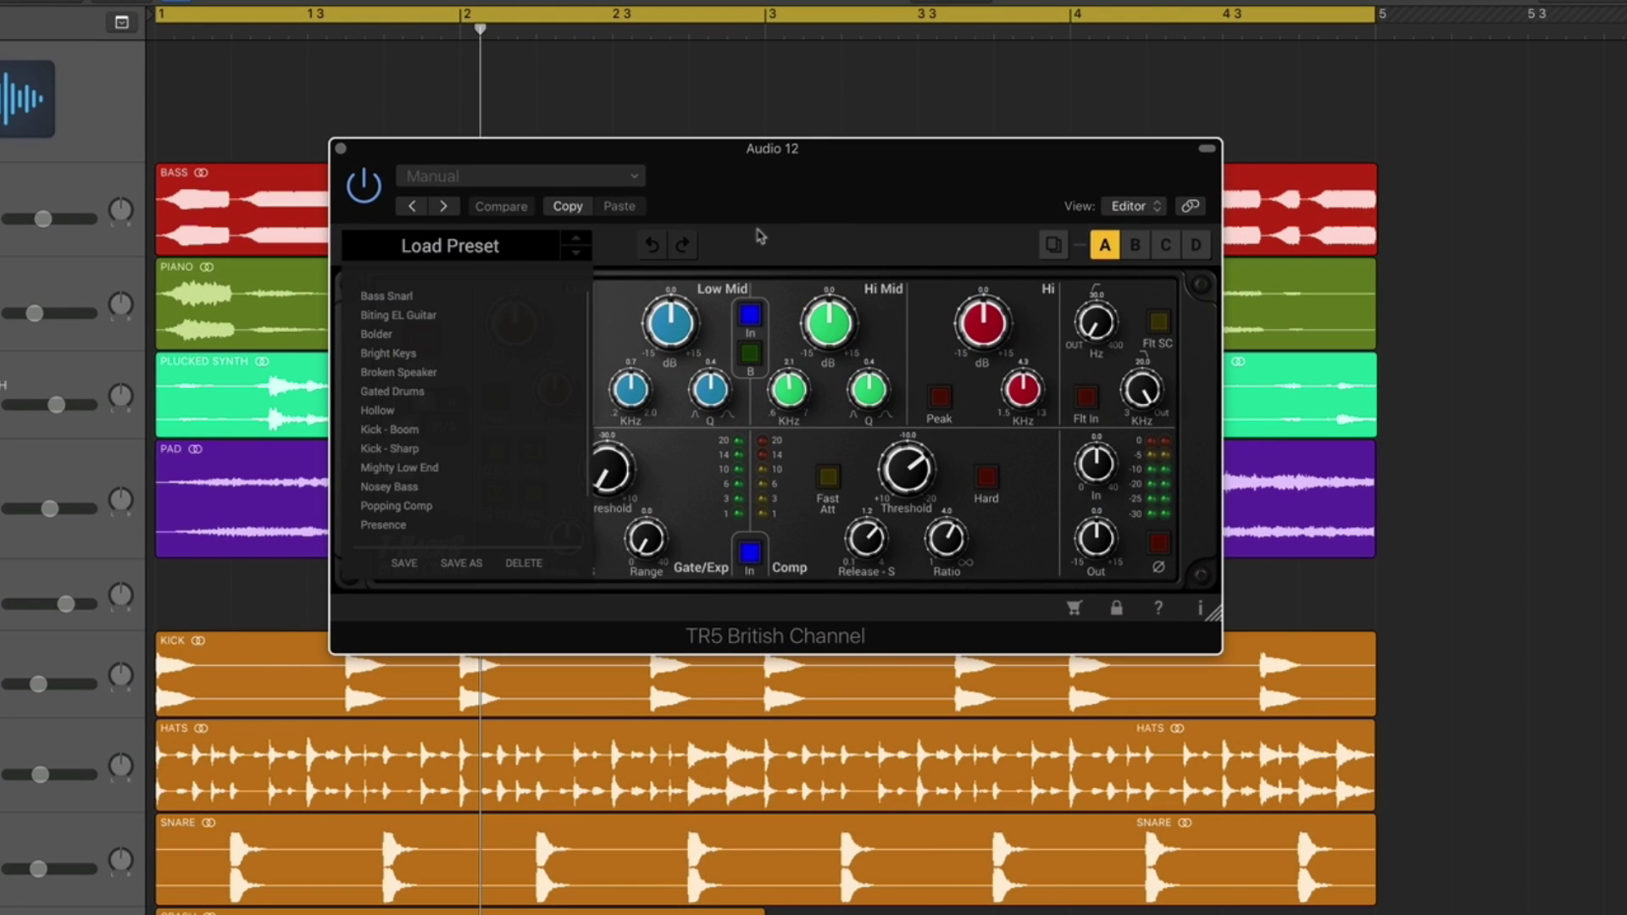
click(784, 227)
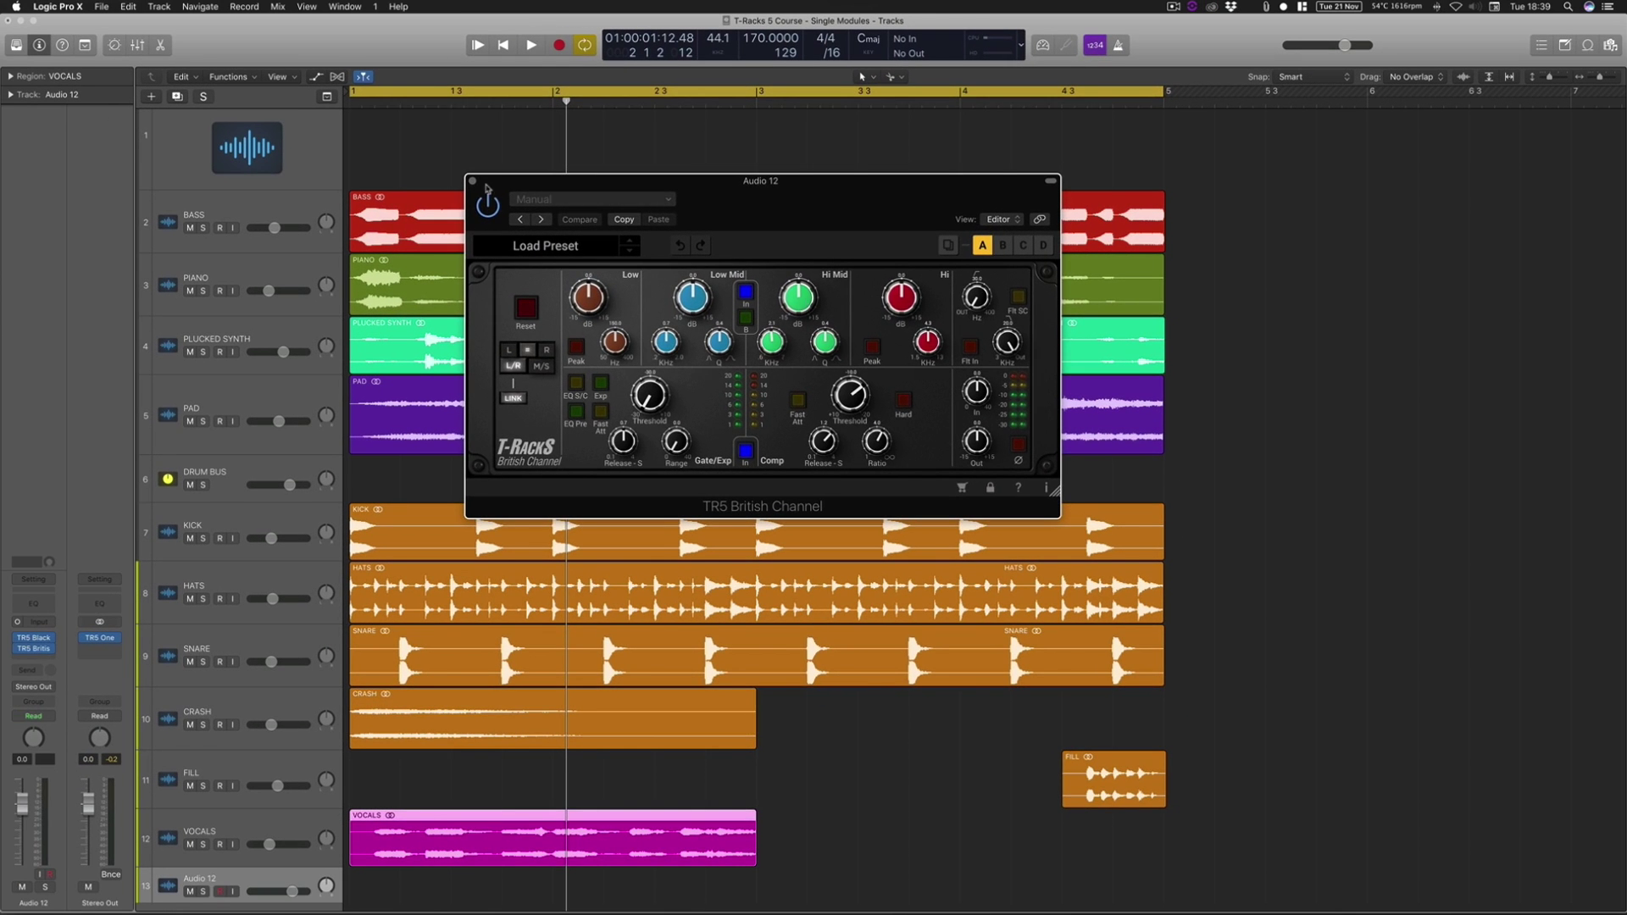
Step: Add TR5 De Esser in the next empty slot and close its window
click(40, 654)
click(40, 660)
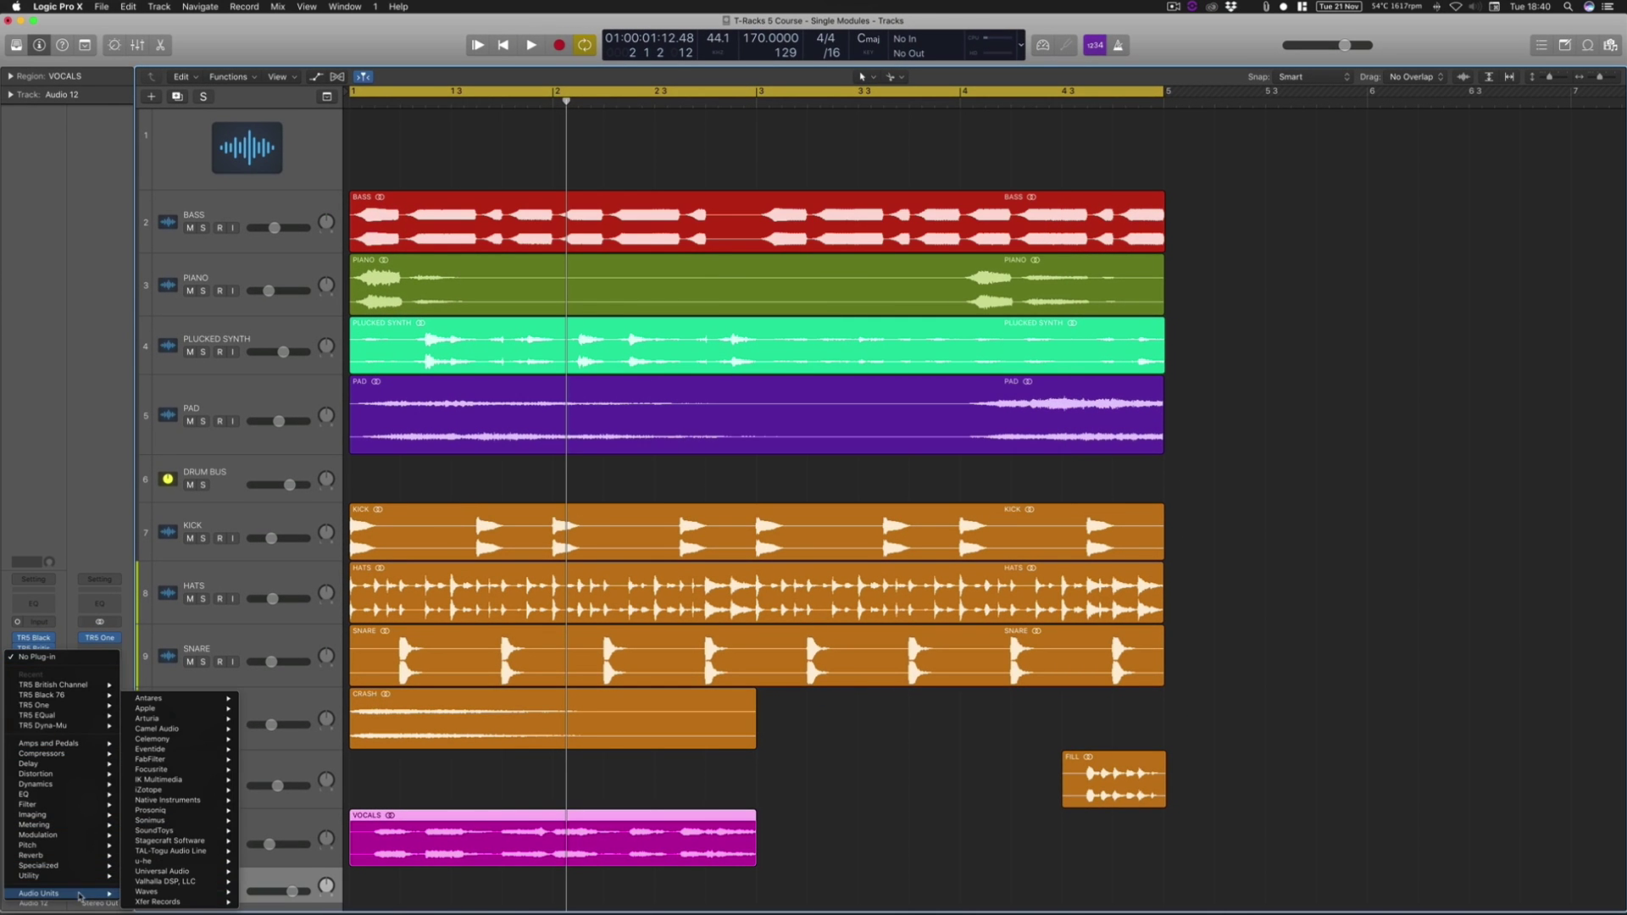
mouse_move(83, 895)
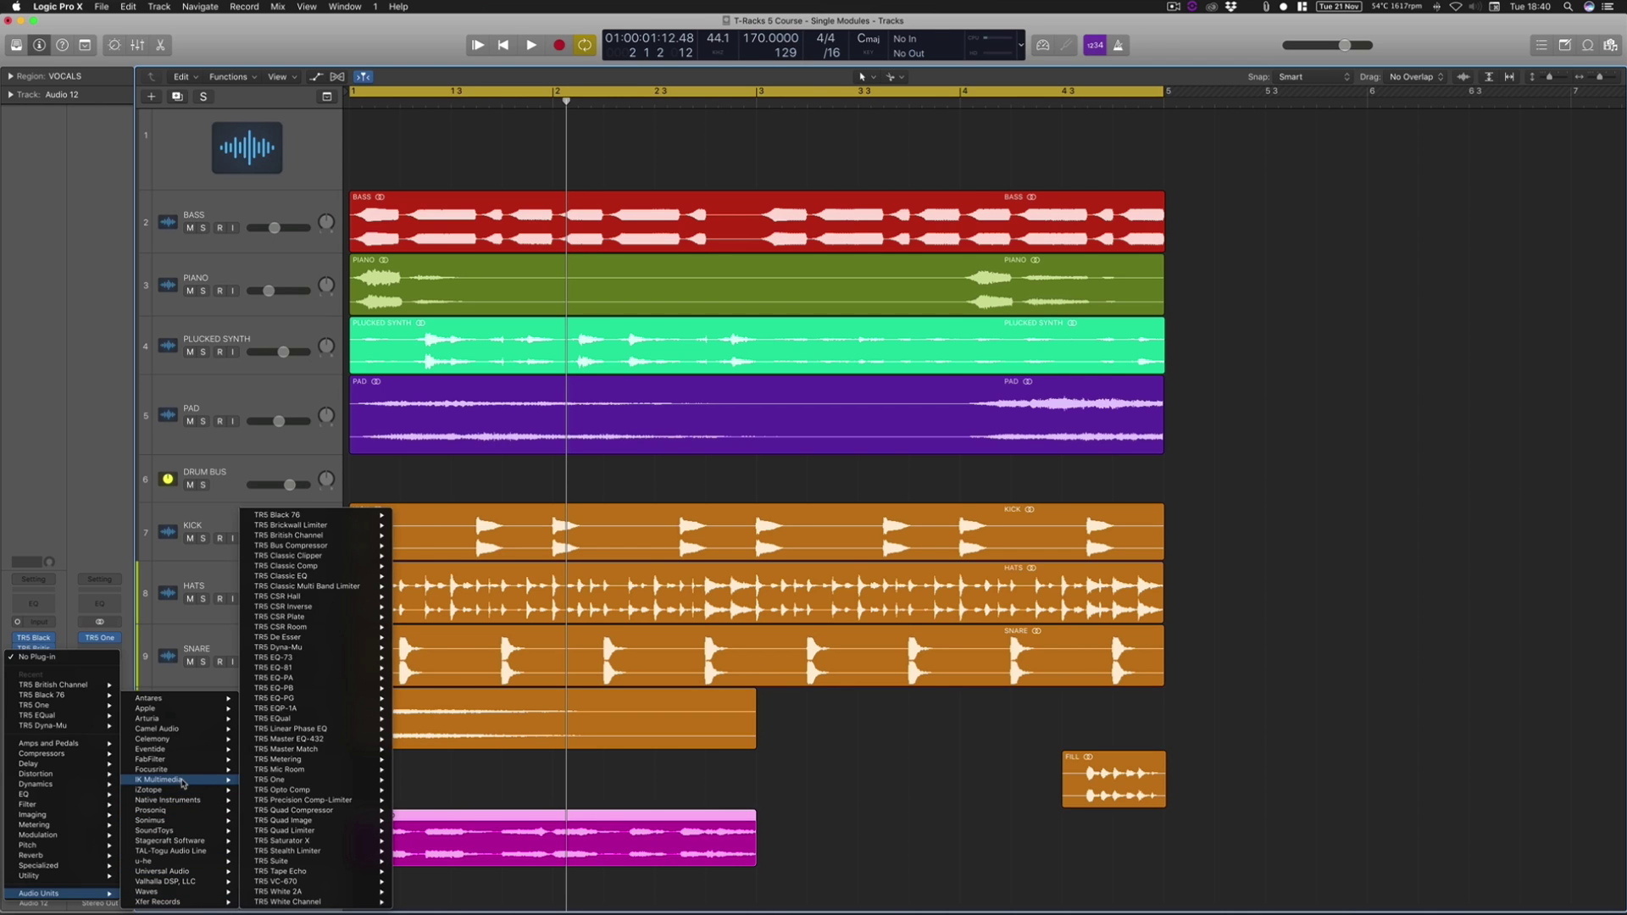
mouse_move(186, 772)
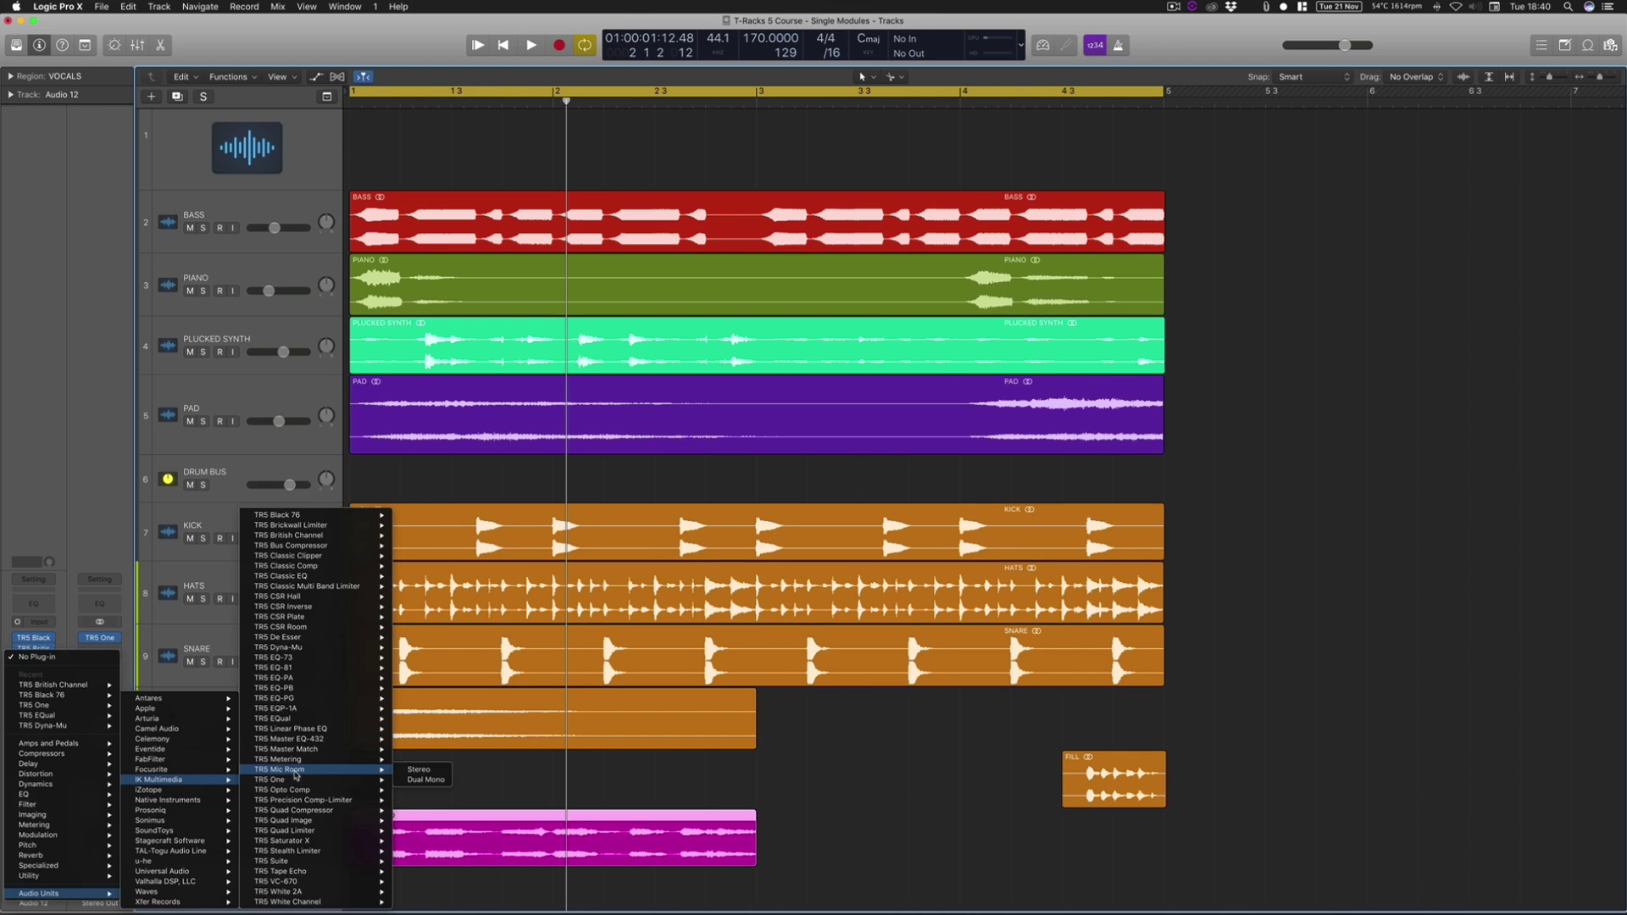
mouse_move(336, 637)
click(415, 637)
click(219, 91)
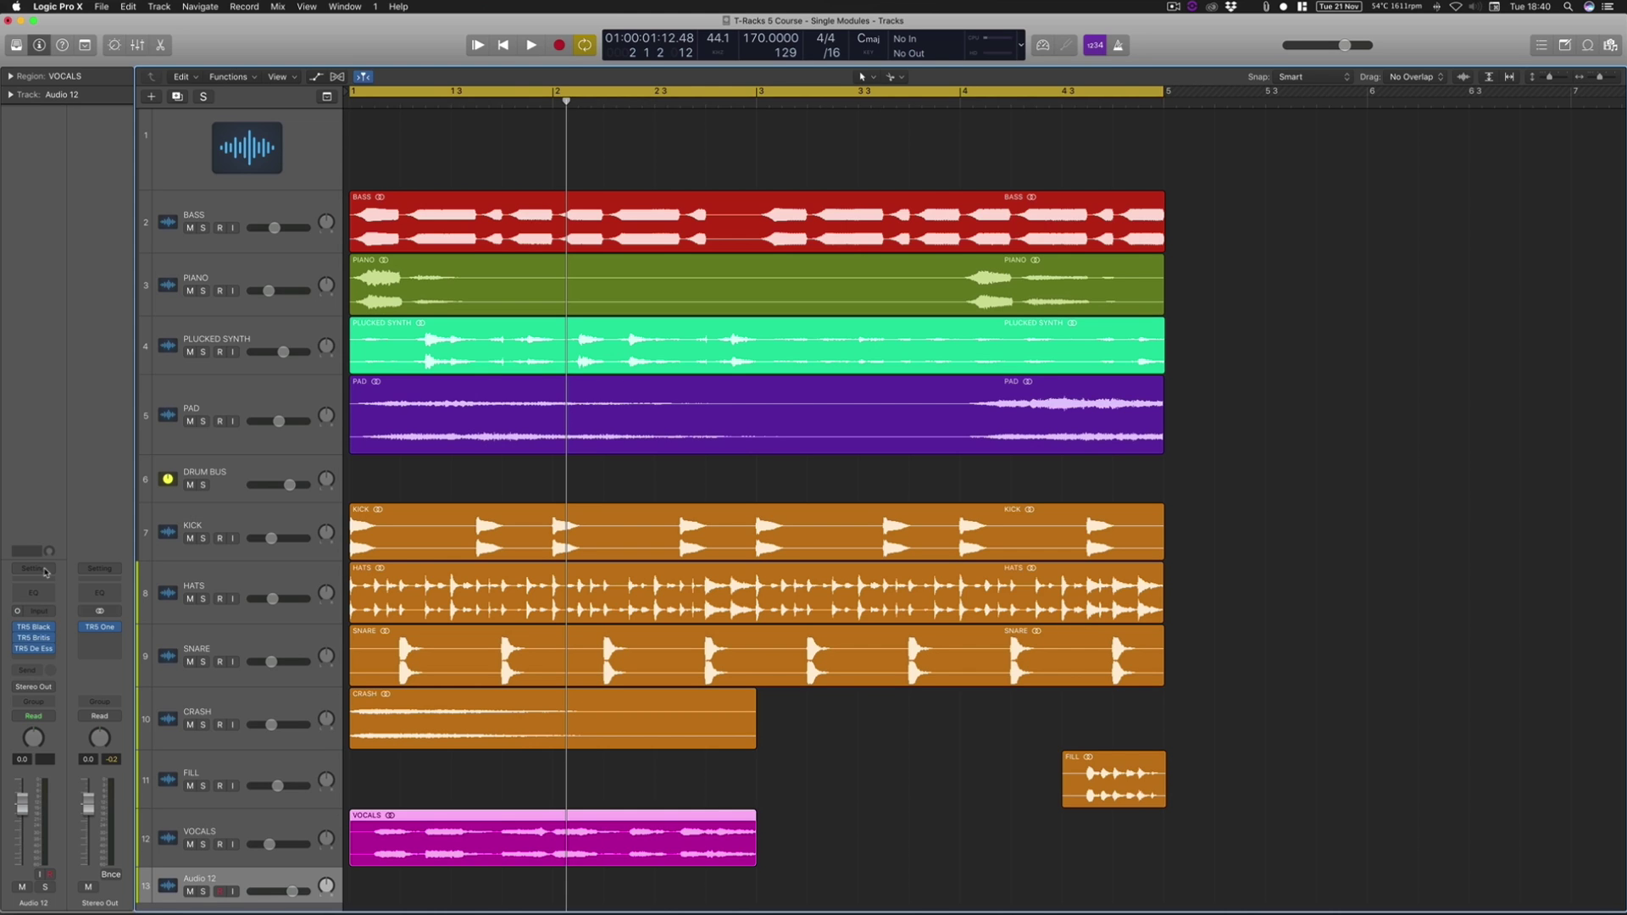
Step: Save the Audio 12 plug-in chain as channel strip setting 'Mic pRe' and verify it in the list
click(46, 572)
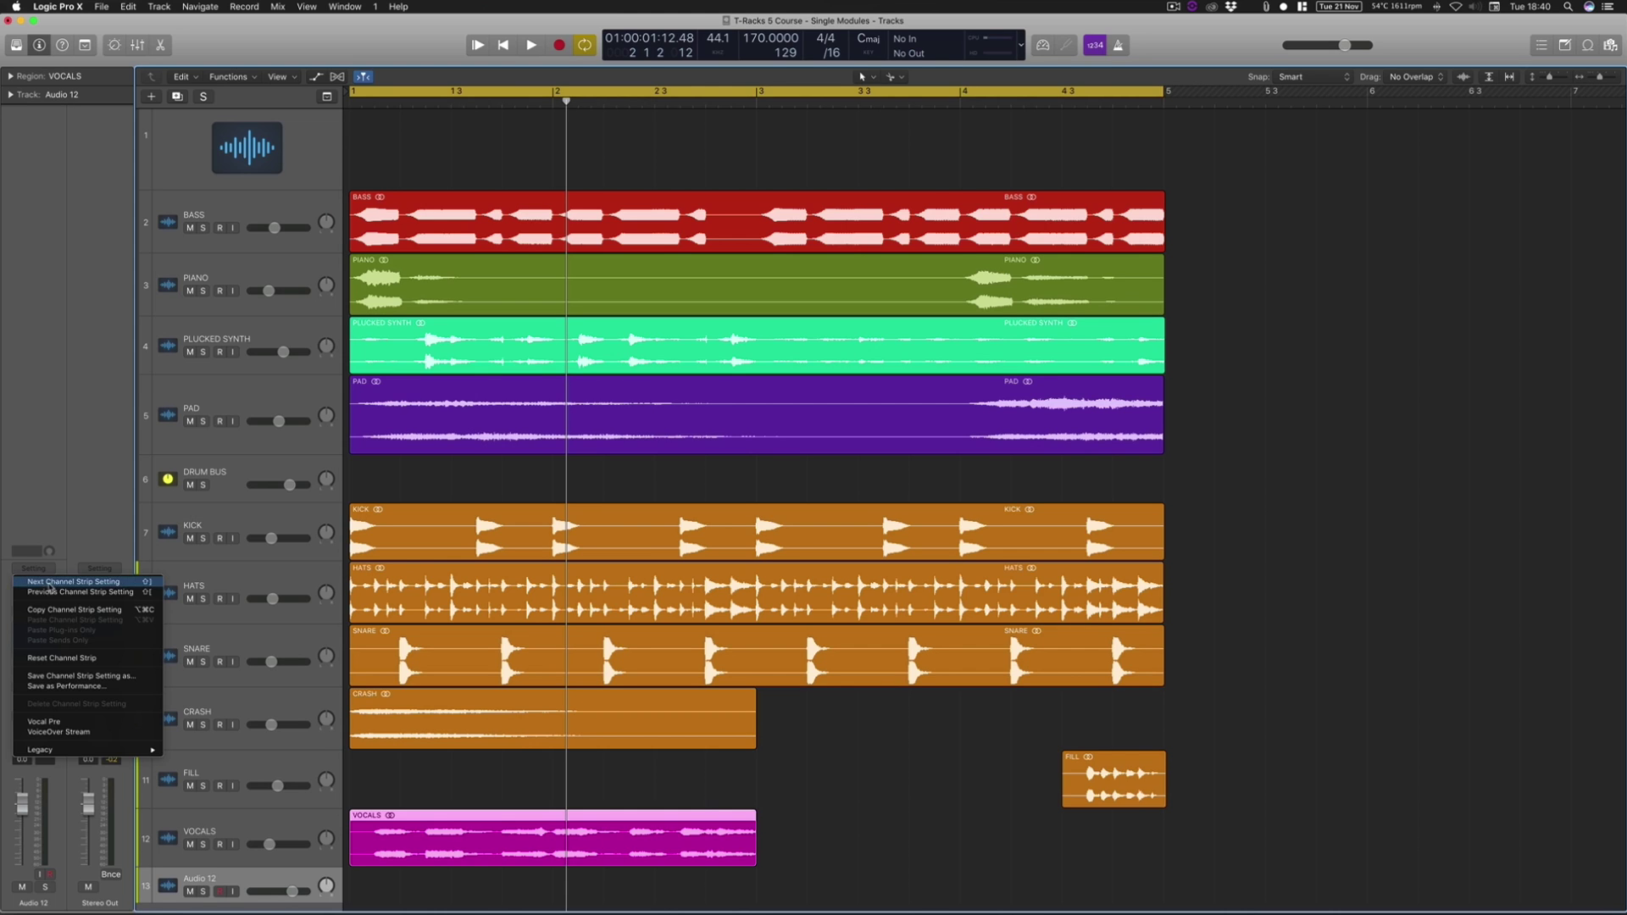
click(101, 680)
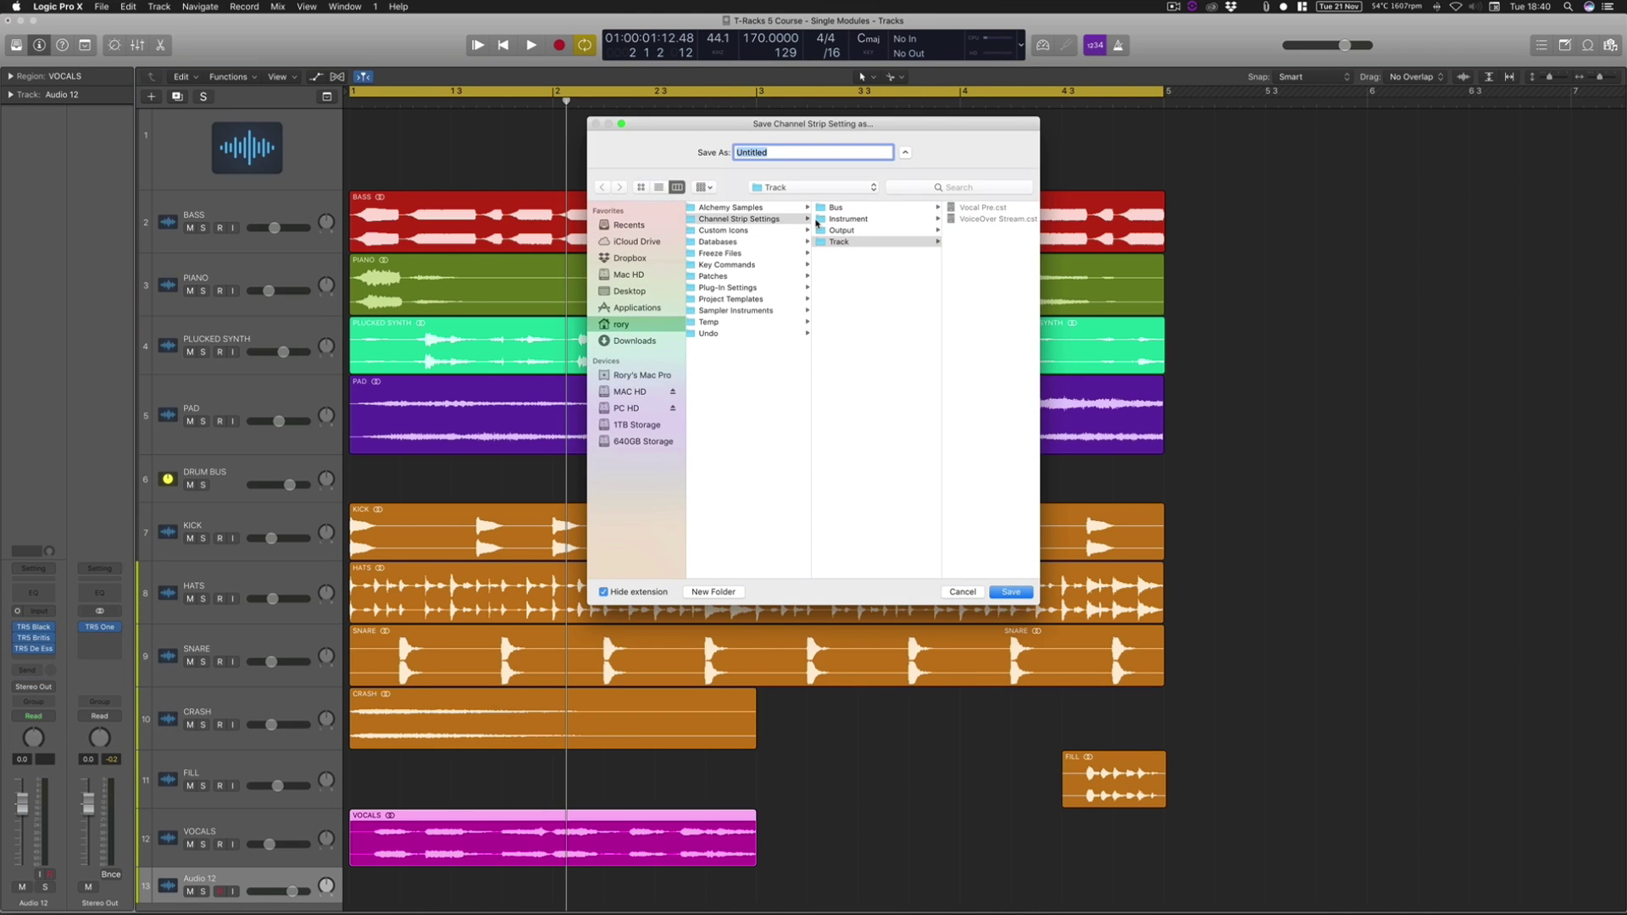
text(Mic pRe)
key(Return)
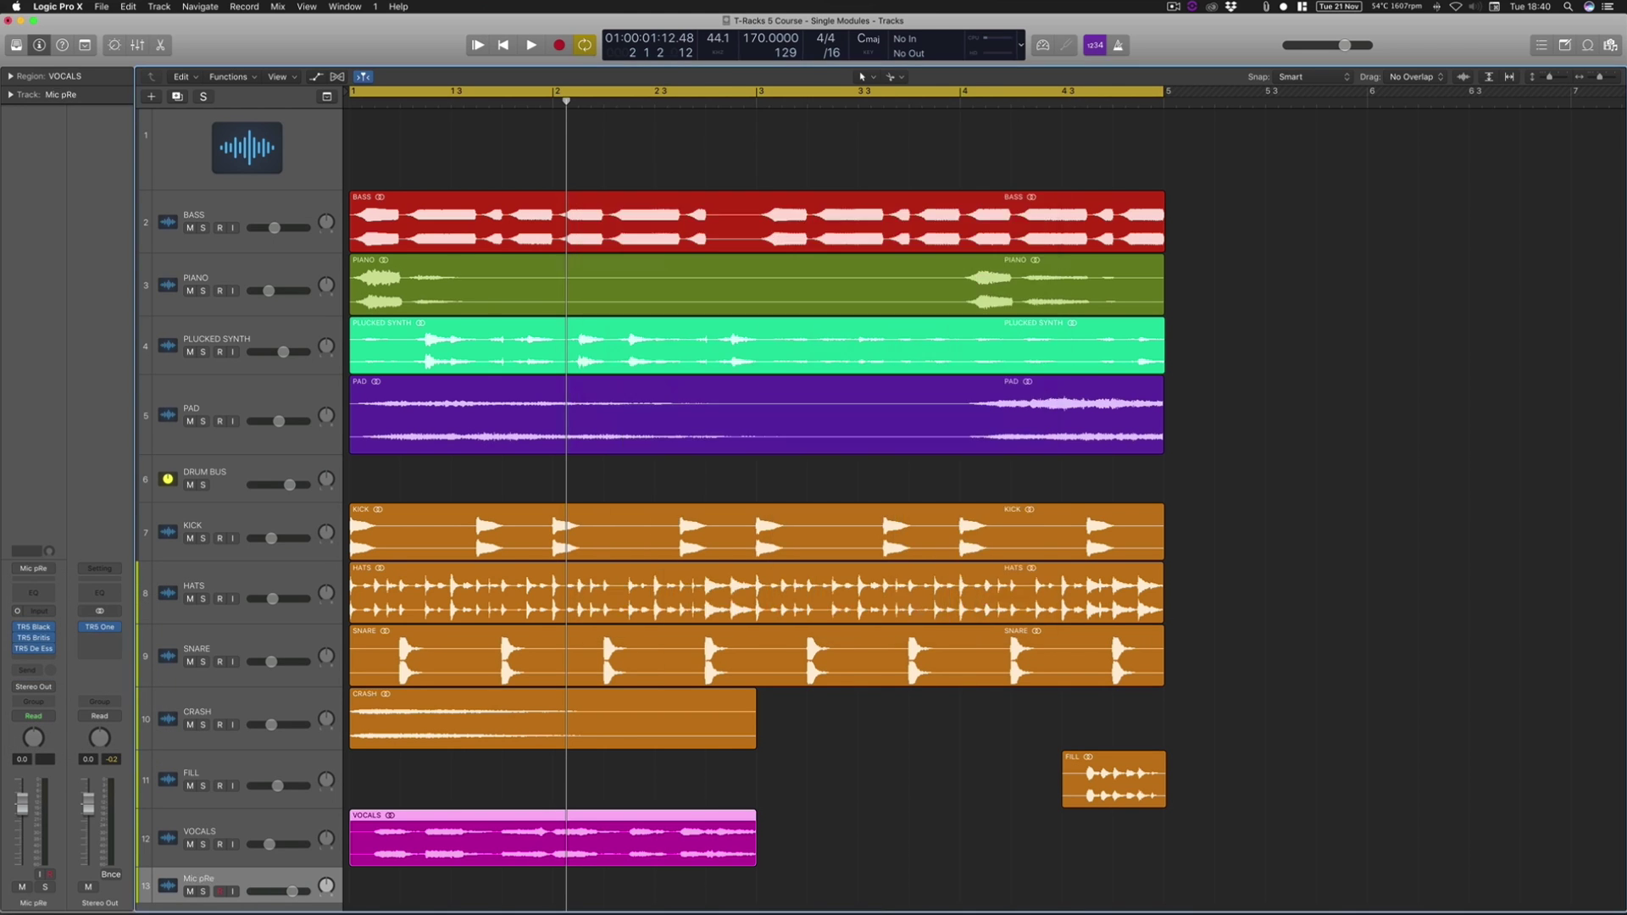
click(44, 570)
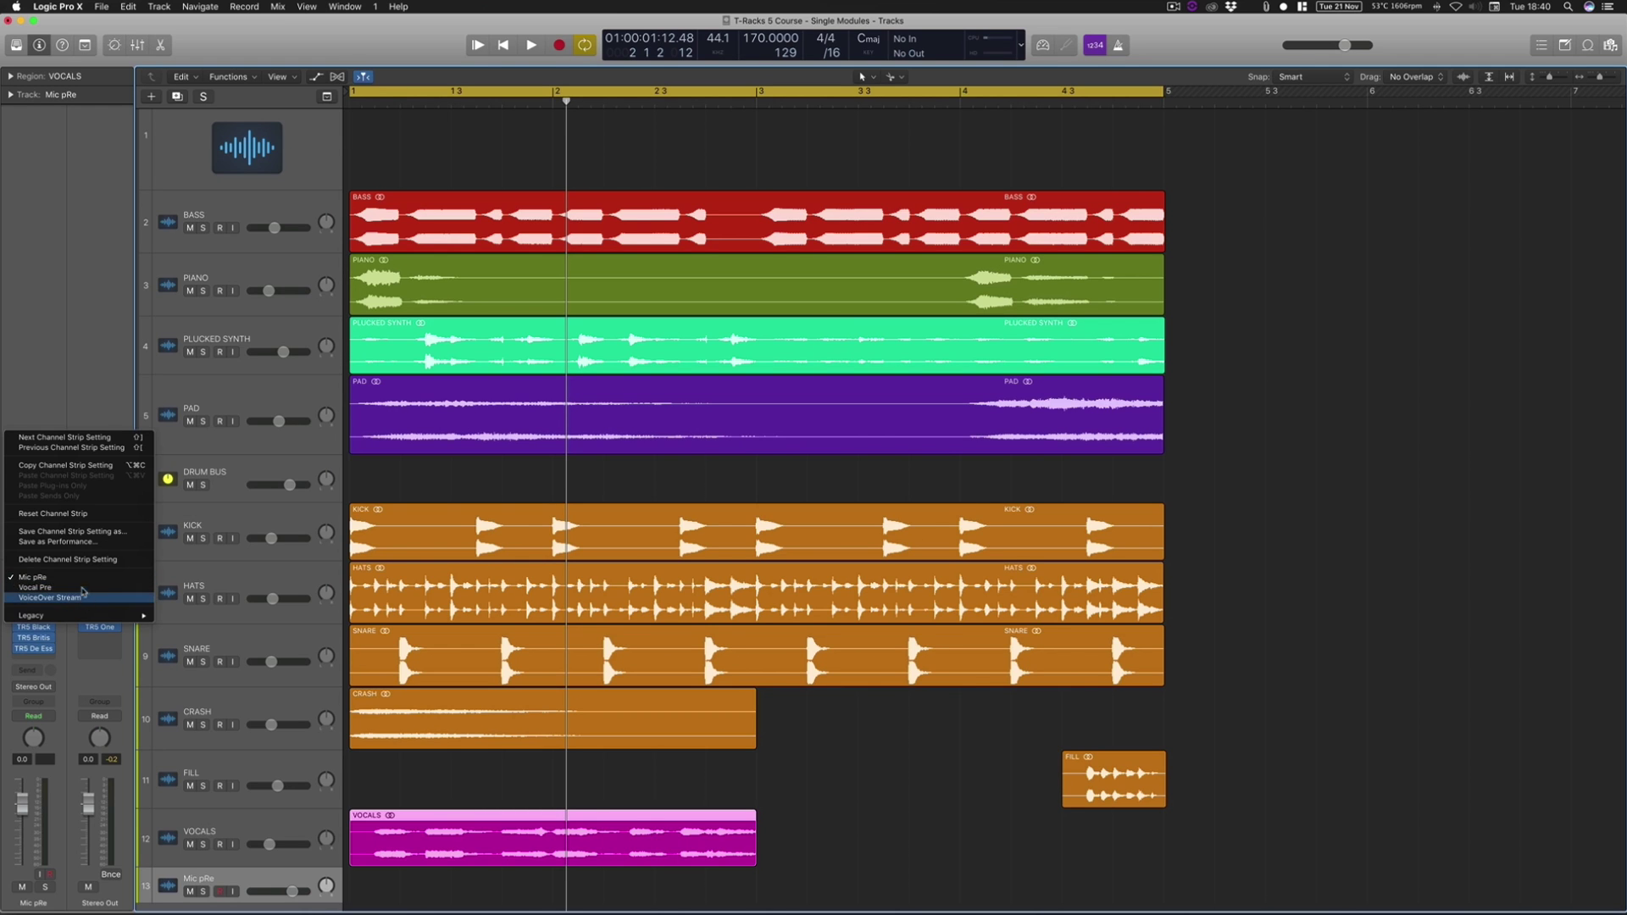
click(59, 579)
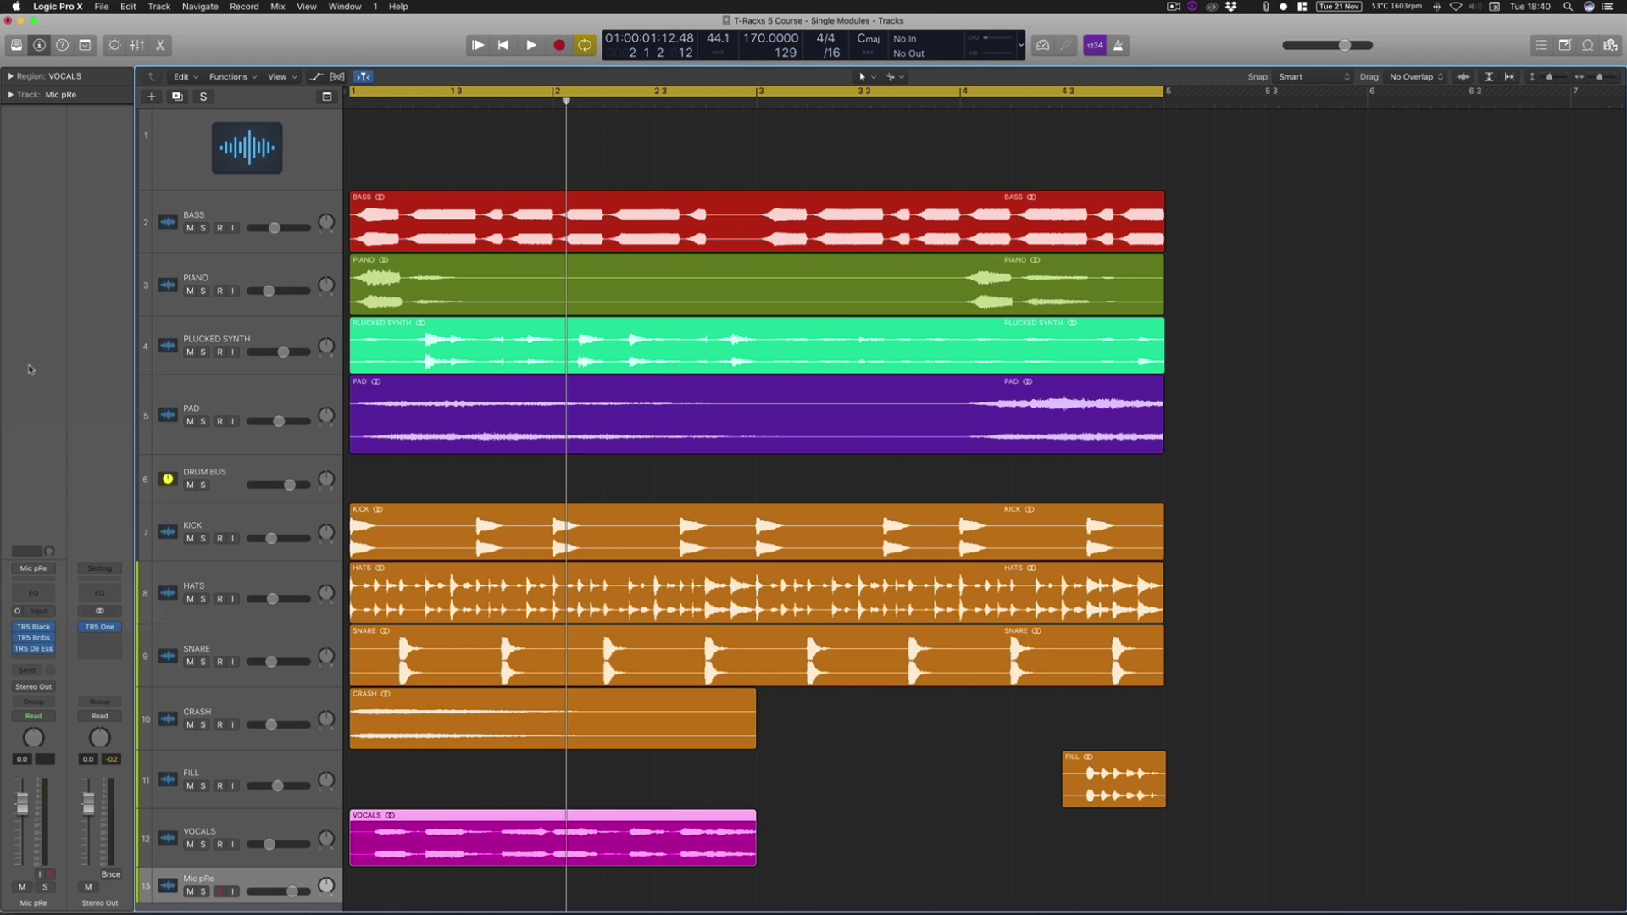